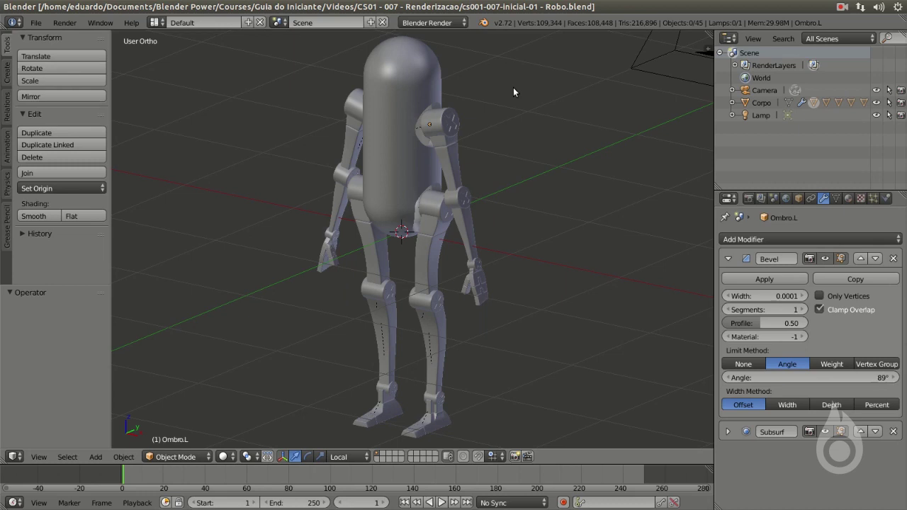
- Switch the scene's render engine to Cycles Render
{"action": "scroll", "coordinate": [549, 140], "scroll_direction": "down", "scroll_amount": 2}
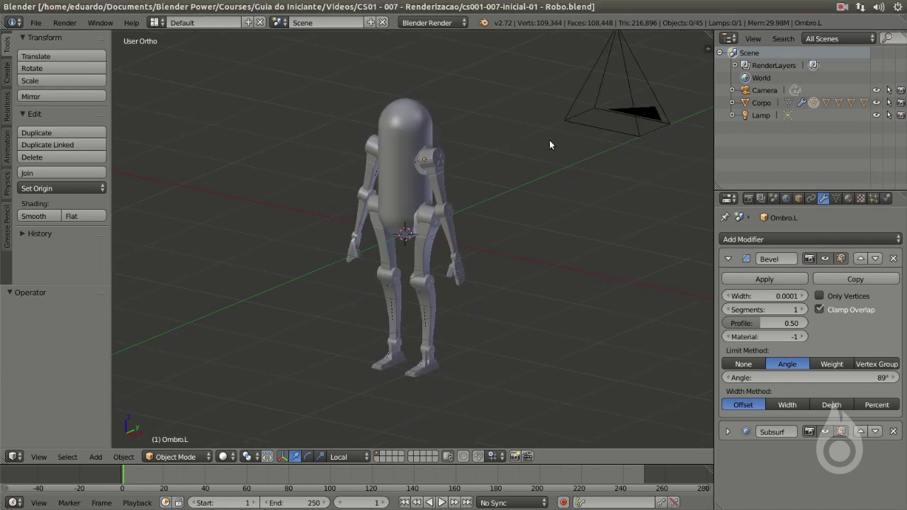
{"action": "scroll", "coordinate": [550, 144], "scroll_direction": "down", "scroll_amount": 2}
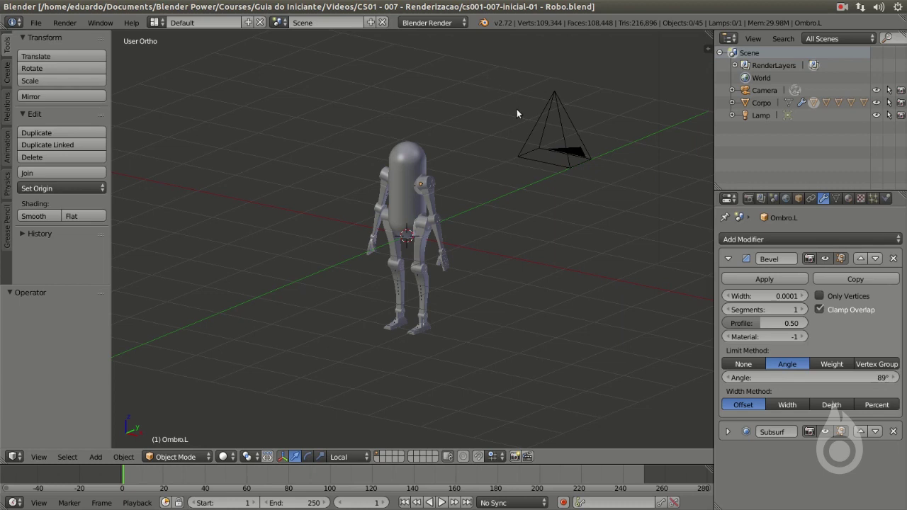
{"action": "scroll", "coordinate": [443, 35], "scroll_direction": "up", "scroll_amount": 1}
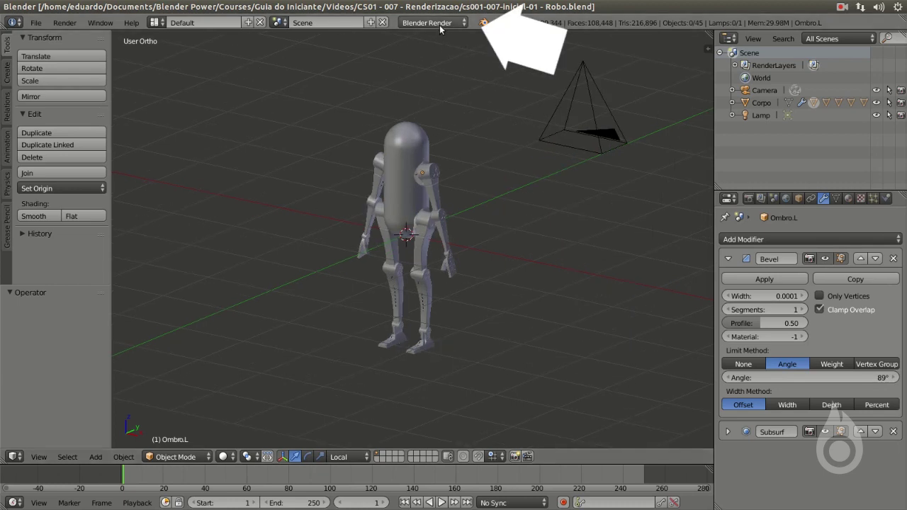
{"action": "left_click", "coordinate": [444, 27]}
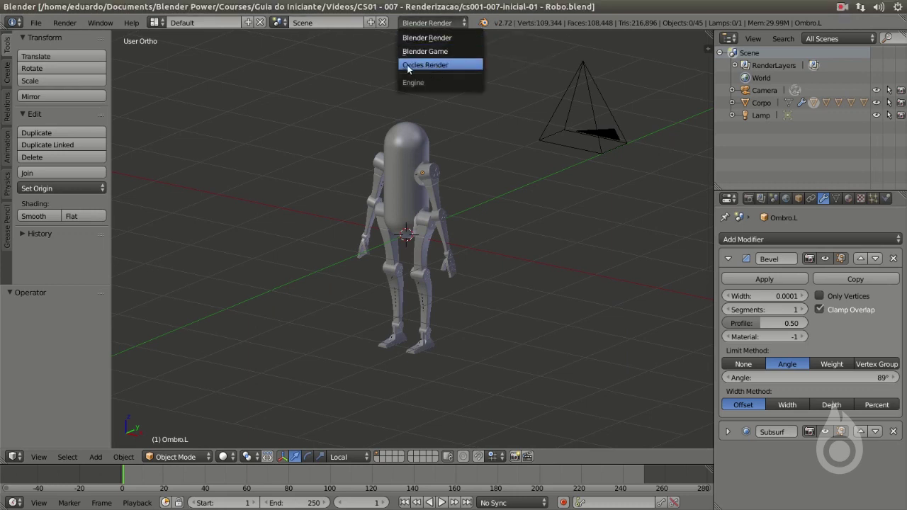
{"action": "left_click", "coordinate": [423, 67]}
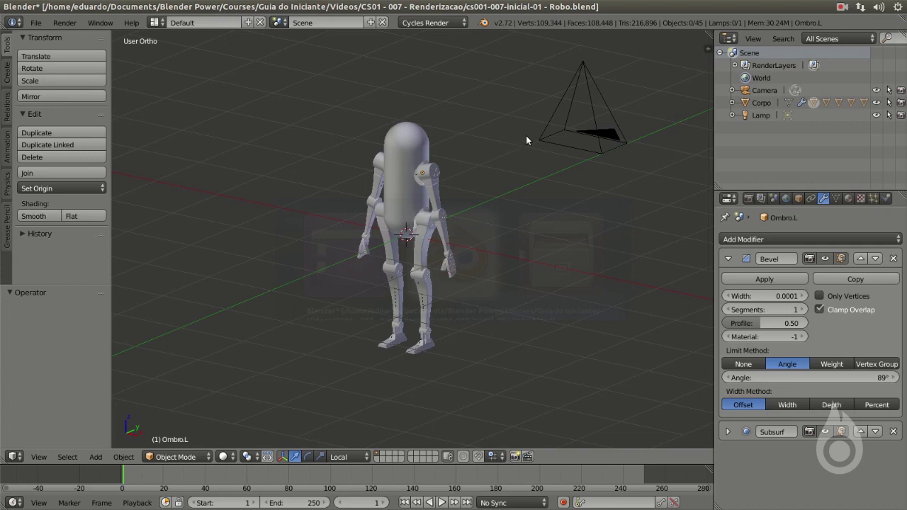
- Select the scene camera and switch the viewport to look through it
{"action": "right_click", "coordinate": [599, 121]}
{"action": "middle_click_drag", "start_coordinate": [595, 134], "coordinate": [512, 189]}
{"action": "middle_click_drag", "start_coordinate": [273, 264], "coordinate": [344, 256], "text": "shift"}
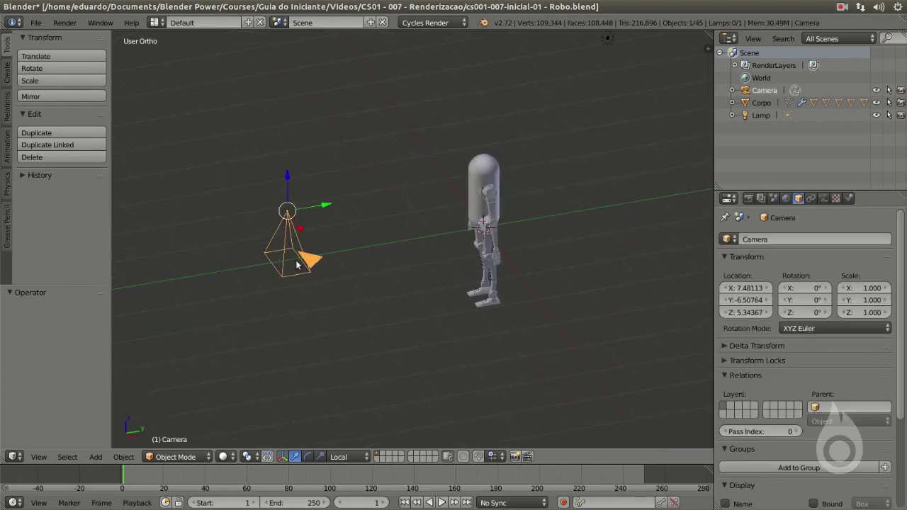
{"action": "middle_click_drag", "start_coordinate": [306, 240], "coordinate": [475, 348]}
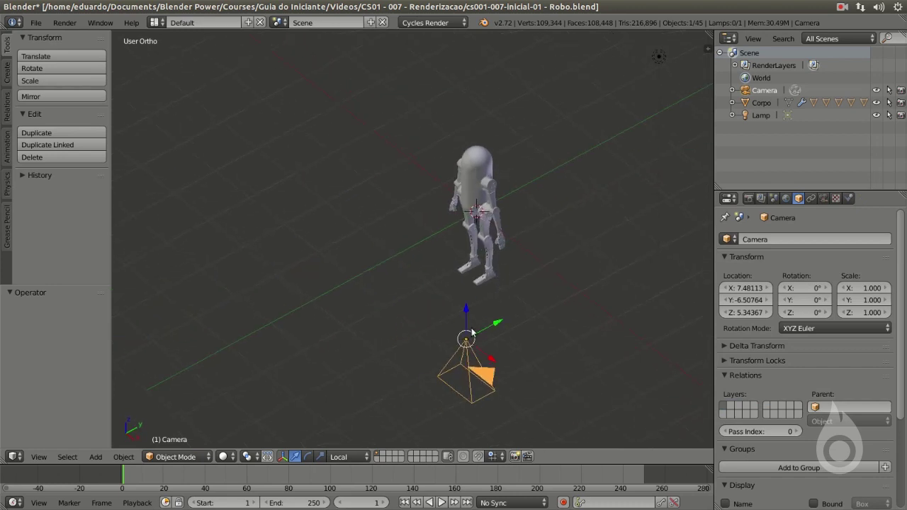
{"action": "key", "text": "KP_Decimal"}
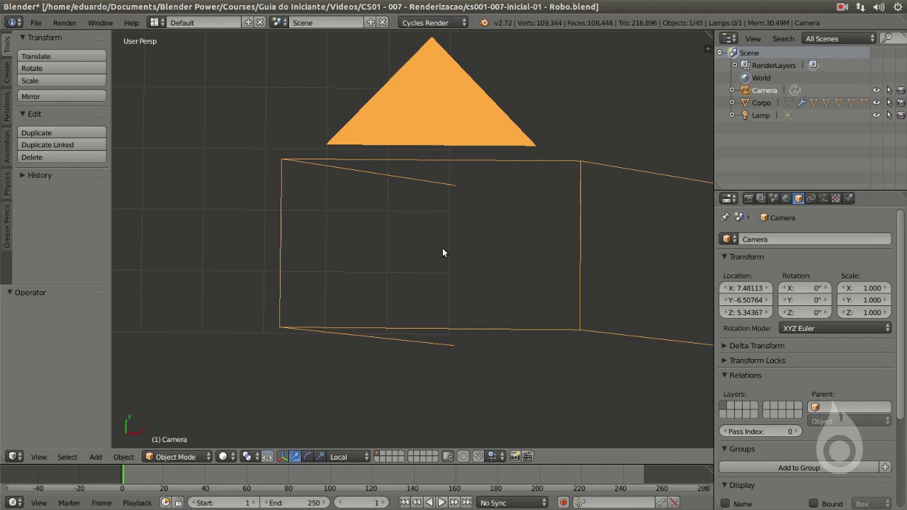
{"action": "key", "text": "KP_0"}
- Fly the camera to frame the full robot from its front, at about X 3.4, Y -6.9, Z 1.8, rotated about 78° in X and 25° in Z
{"action": "key", "text": "shift+f"}
{"action": "mouse_move", "coordinate": [412, 240]}
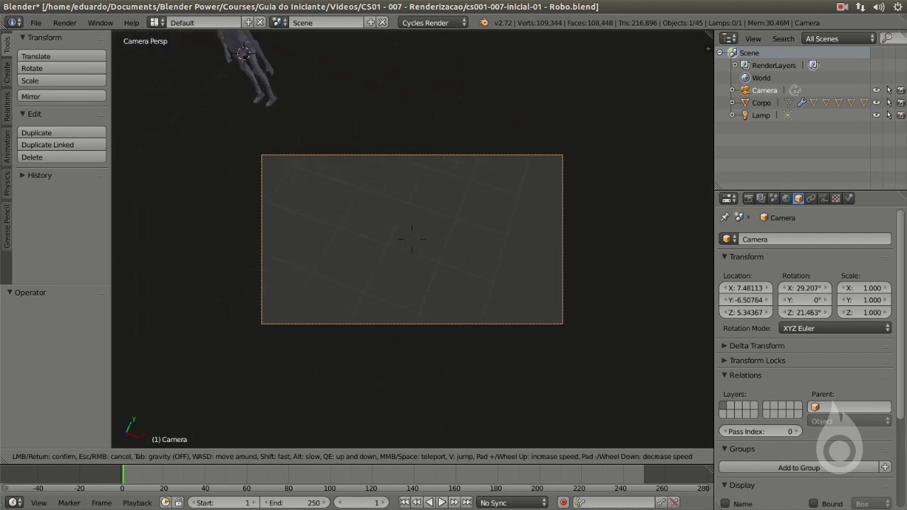
{"action": "key", "text": "a"}
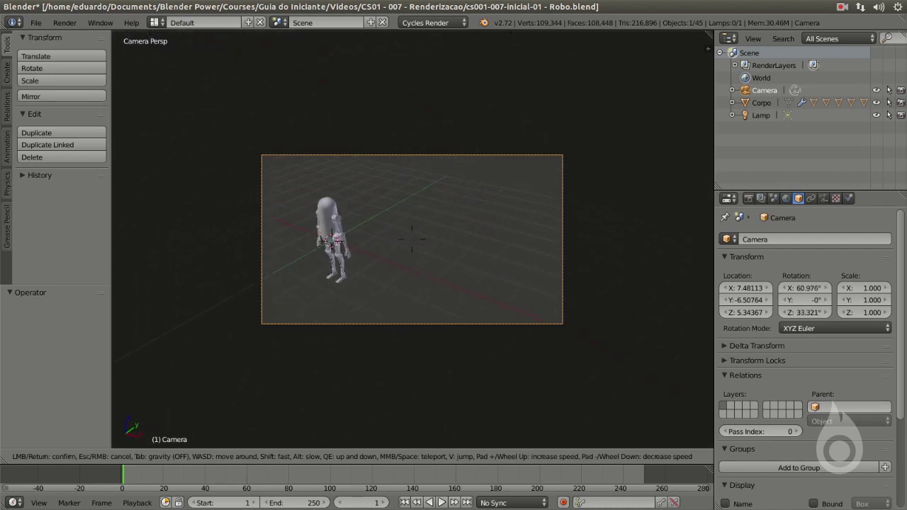
{"action": "key", "text": "w"}
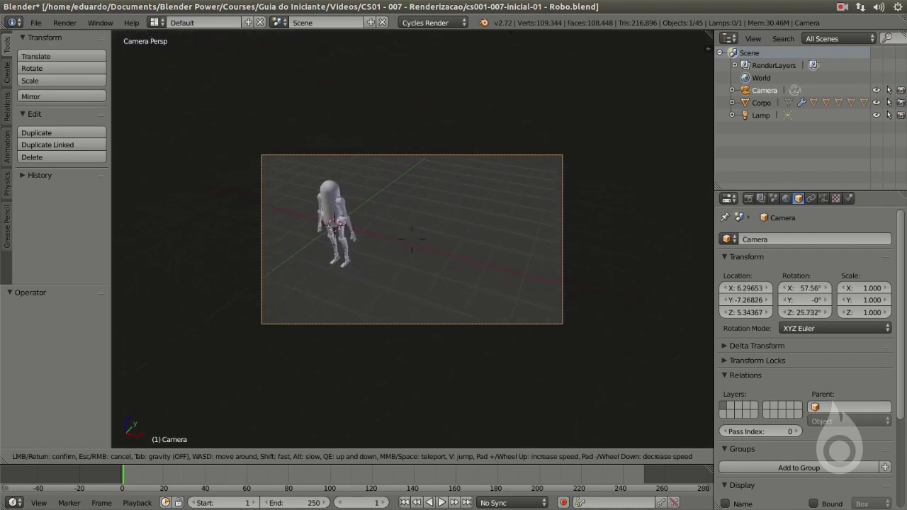
{"action": "key", "text": "w"}
{"action": "key", "text": "a"}
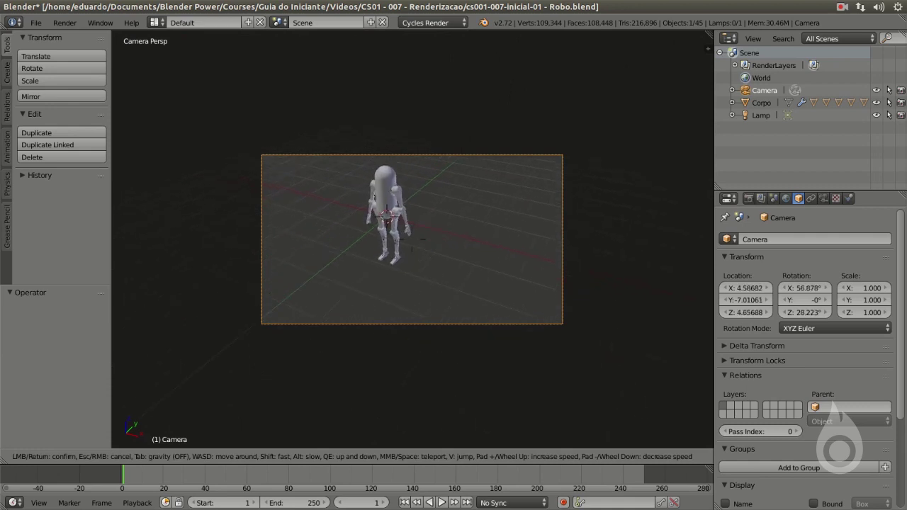
{"action": "key", "text": "s"}
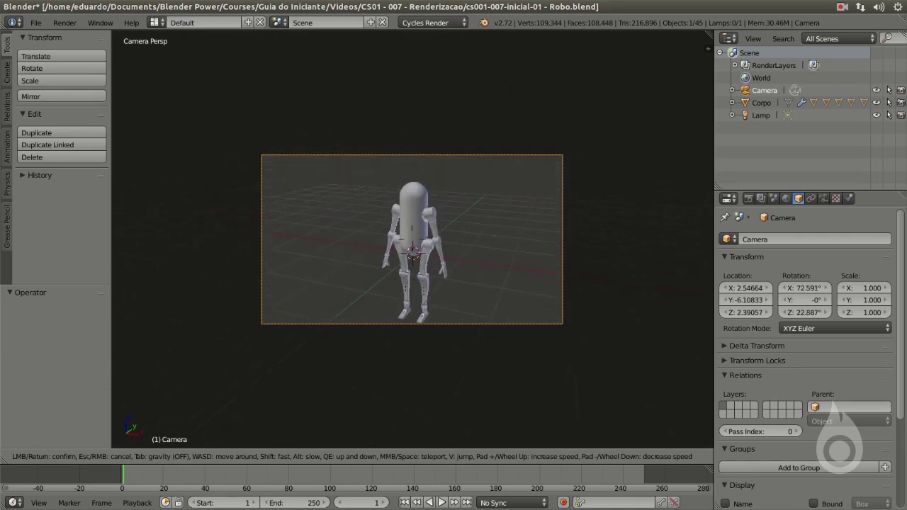
{"action": "key", "text": "d"}
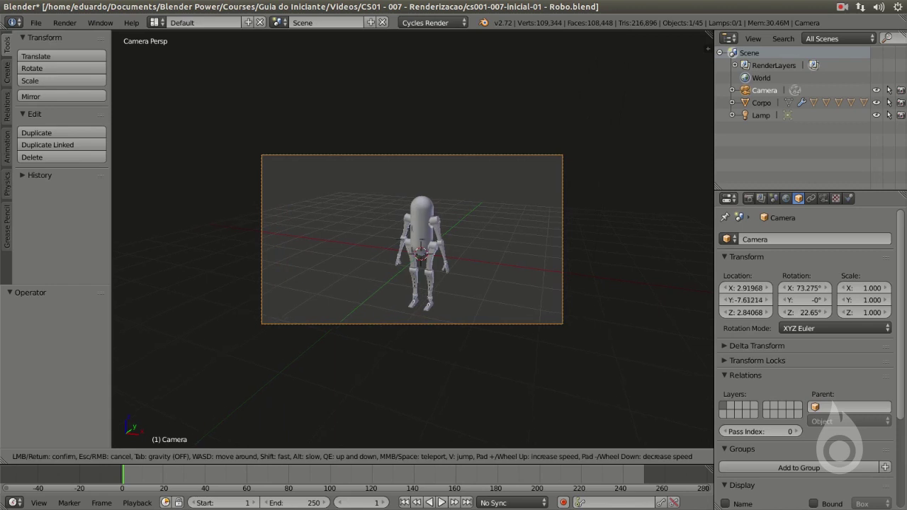
{"action": "key", "text": "s"}
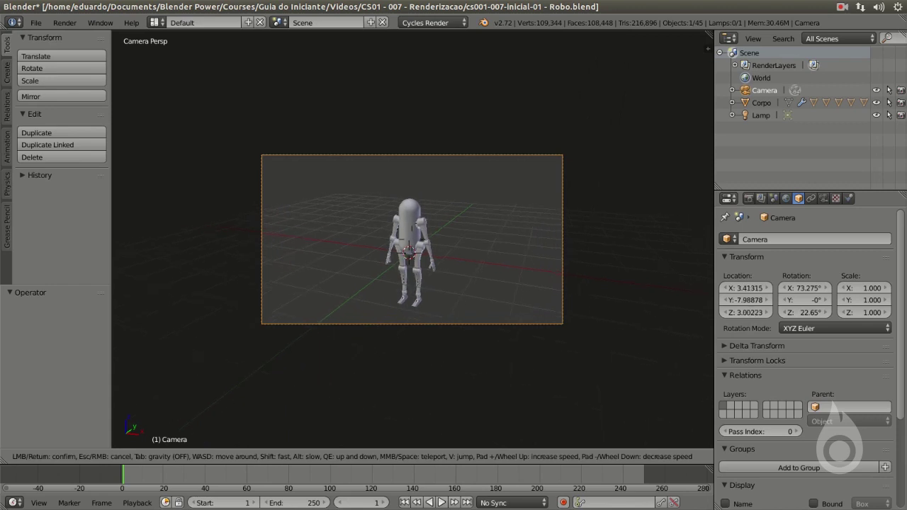
{"action": "key", "text": "w"}
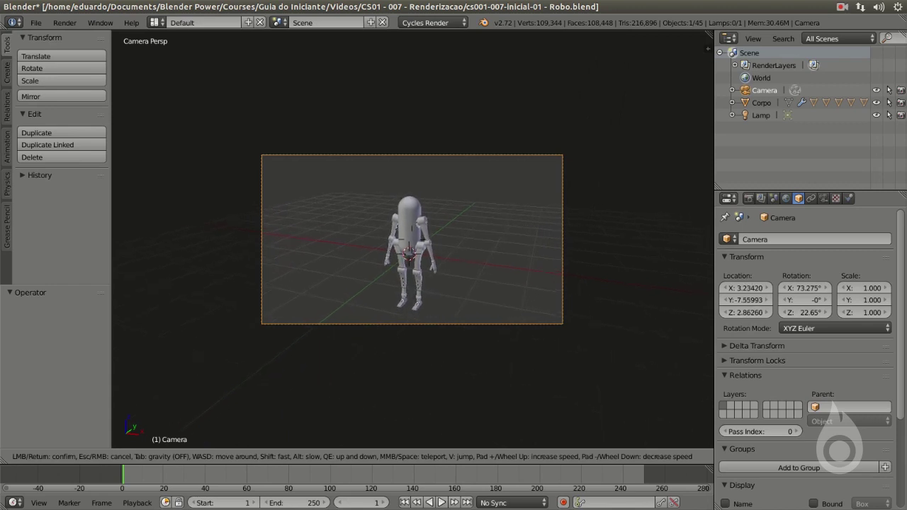
{"action": "key", "text": "q"}
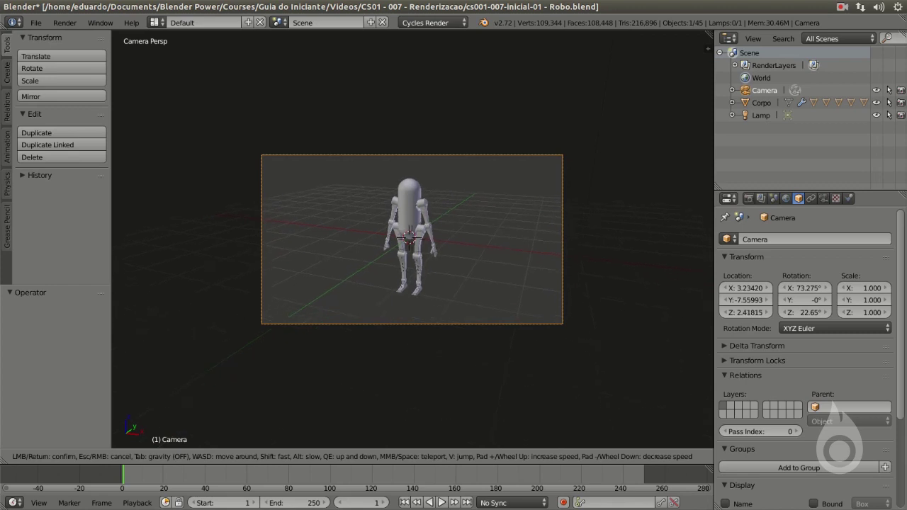
{"action": "key", "text": "w"}
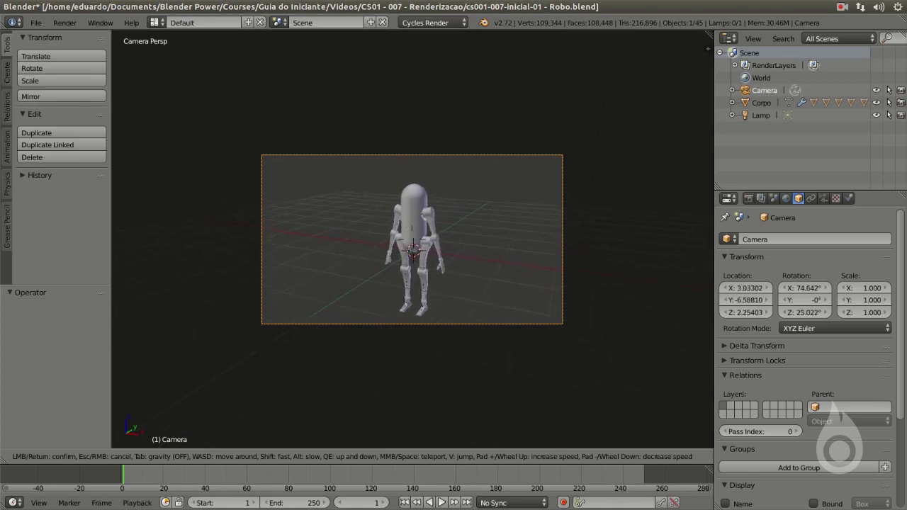
{"action": "key", "text": "q"}
{"action": "key", "text": "s"}
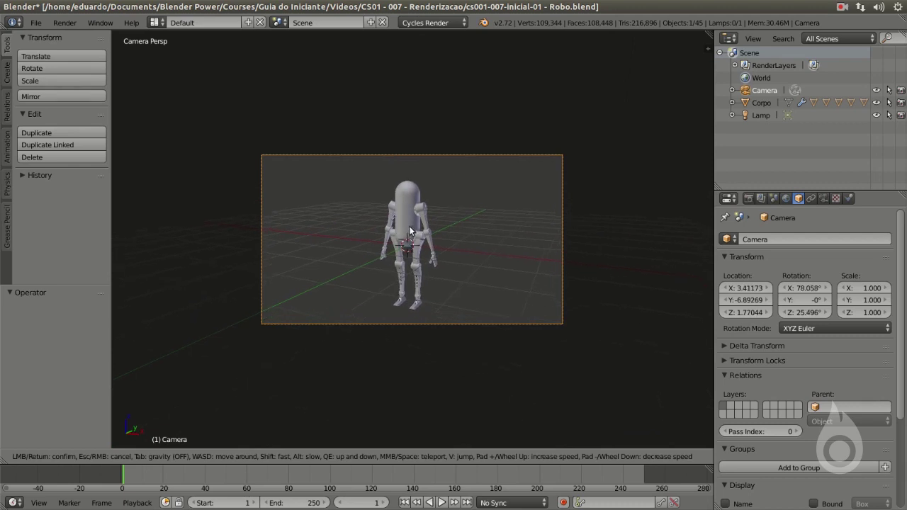
{"action": "left_click", "coordinate": [450, 236]}
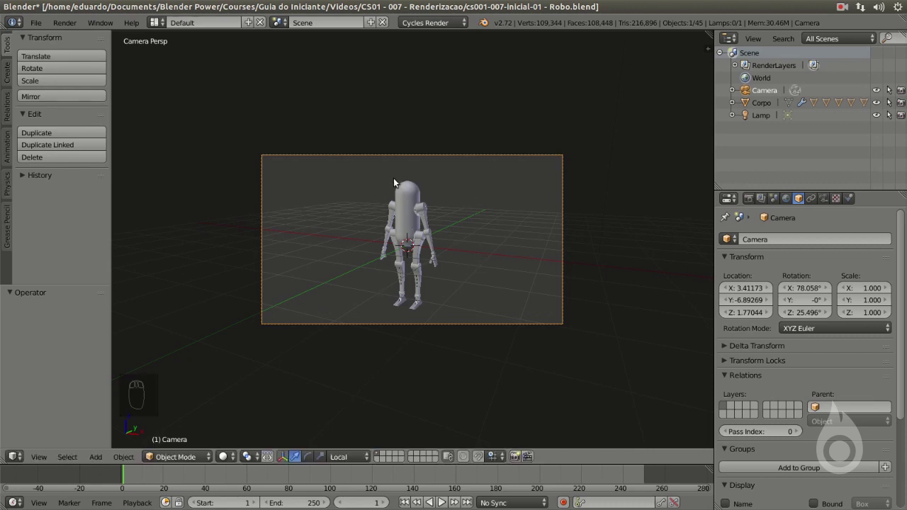
- Set the render resolution's X value to 900 px and the resolution scale to 100%
{"action": "left_click", "coordinate": [749, 199]}
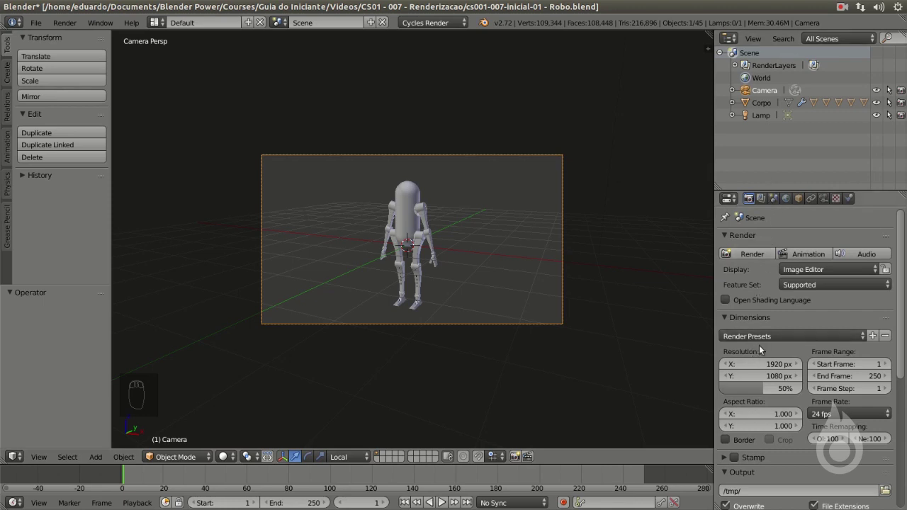
{"action": "scroll", "coordinate": [759, 345], "scroll_direction": "down", "scroll_amount": 3}
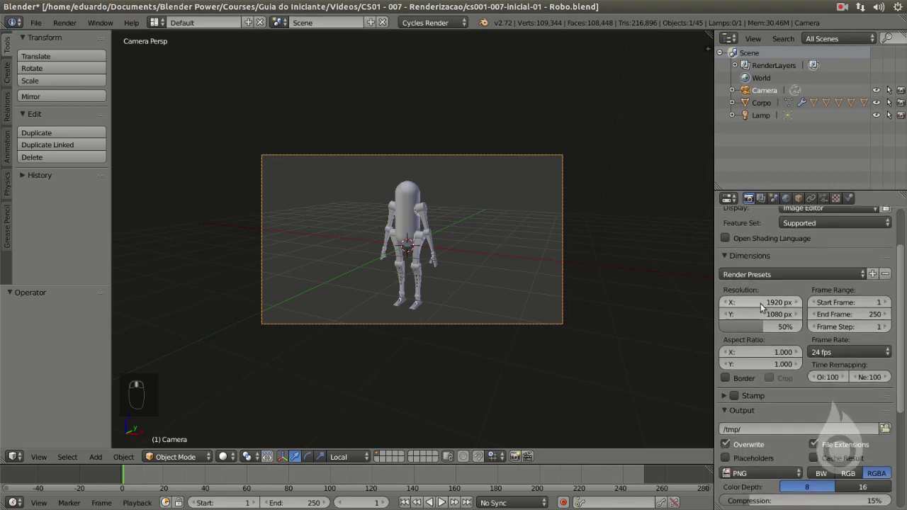
{"action": "left_click", "coordinate": [762, 302]}
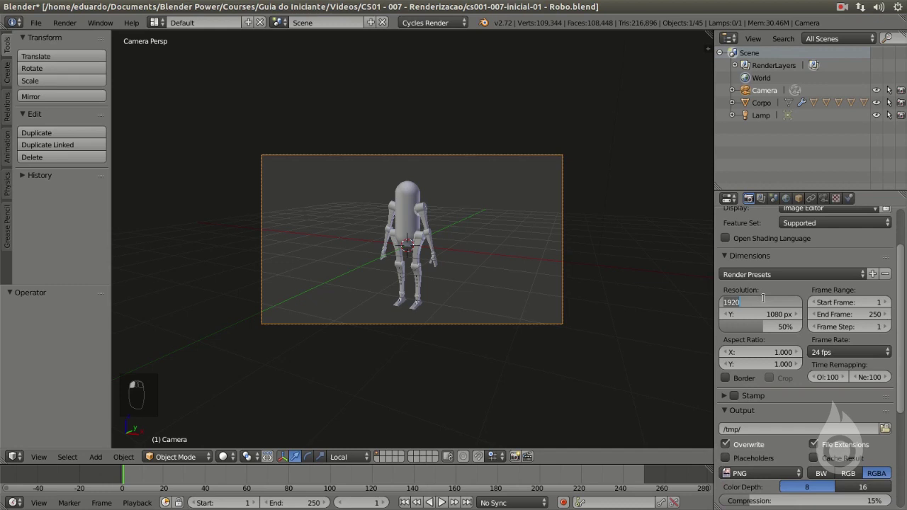
{"action": "type", "text": "900"}
{"action": "key", "text": "Return"}
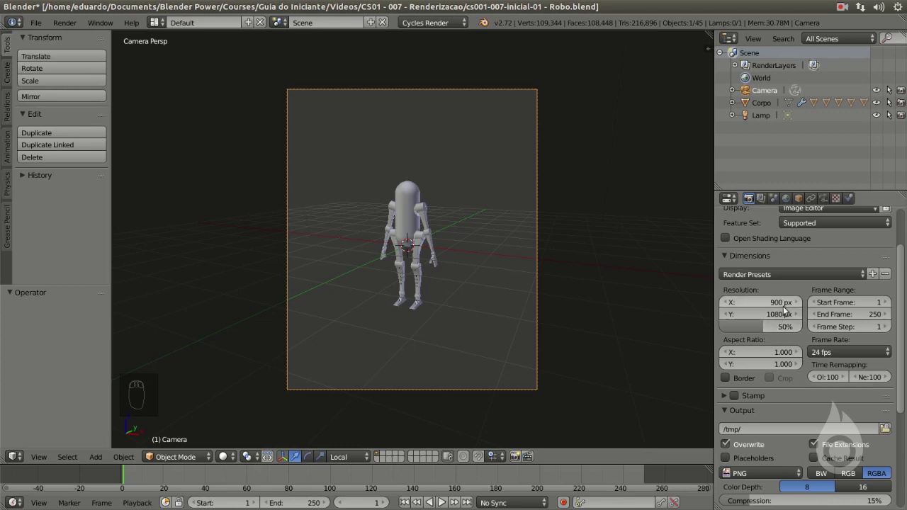
{"action": "left_click", "coordinate": [779, 326]}
{"action": "type", "text": "100"}
{"action": "key", "text": "Return"}
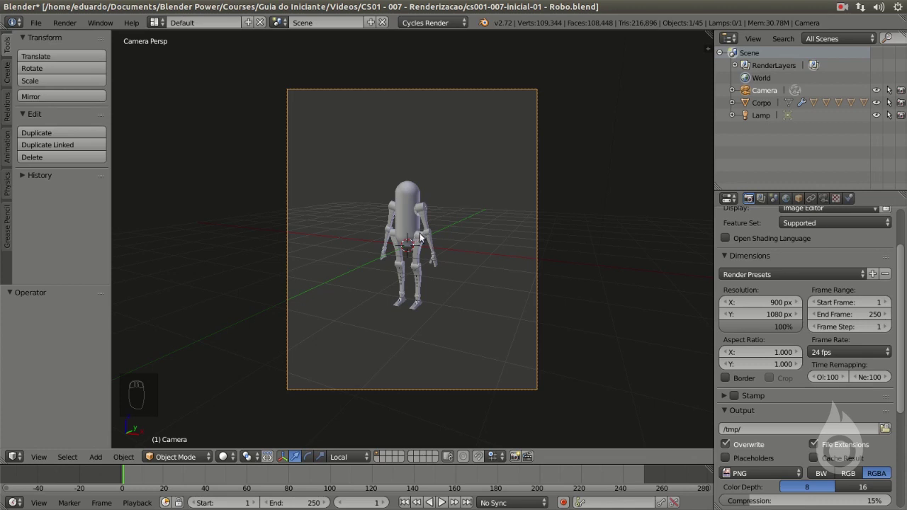
- Fly the camera slightly closer so the robot fills more of the portrait frame
{"action": "key", "text": "shift+f"}
{"action": "key", "text": "w"}
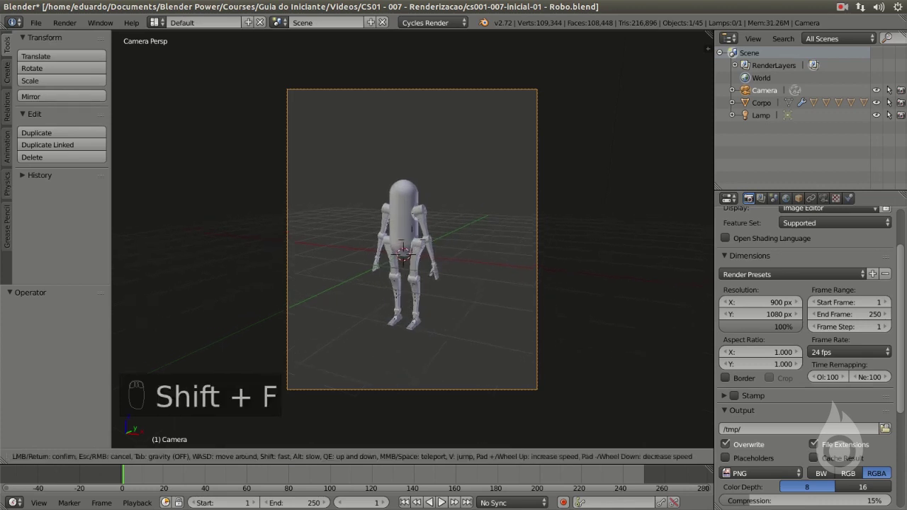
{"action": "left_click", "coordinate": [419, 266]}
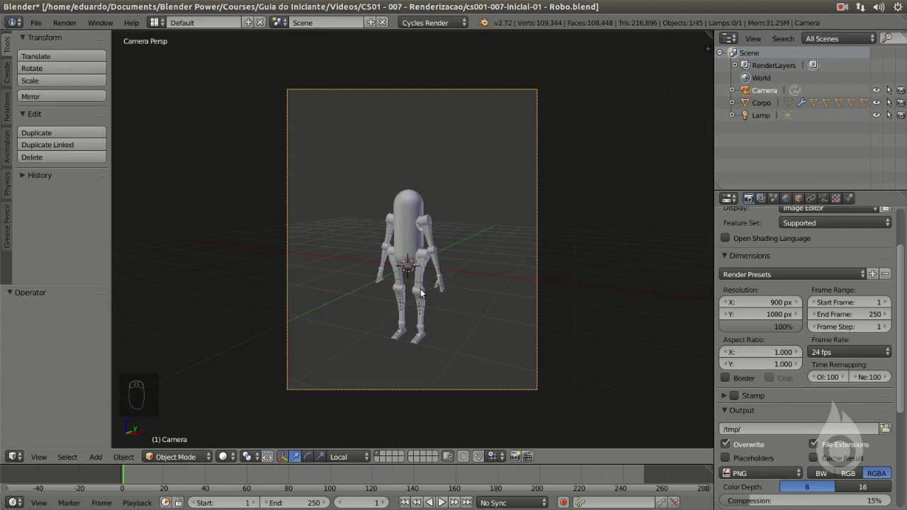
- Add a mesh plane and lower it along Z by about 1.5 units so it meets the soles of the robot's feet
{"action": "key", "text": "shift+a"}
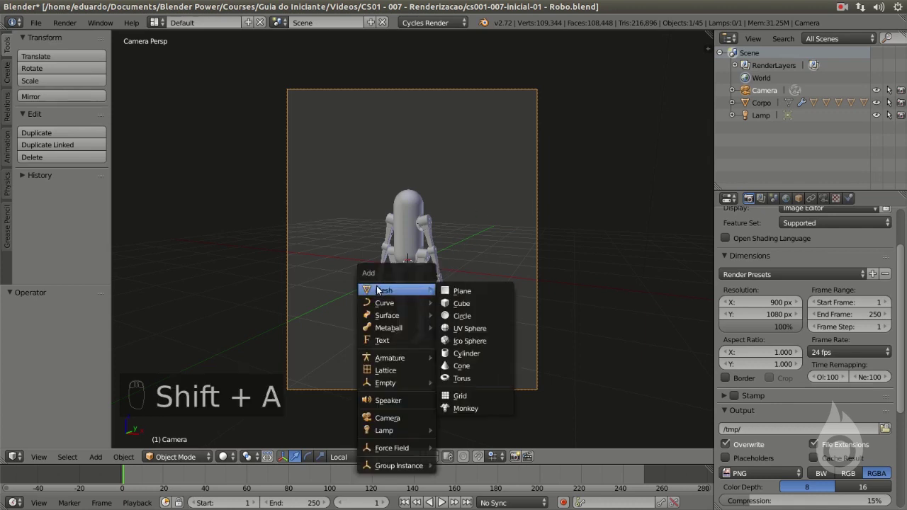
{"action": "left_click", "coordinate": [462, 286]}
{"action": "key", "text": "KP_1"}
{"action": "scroll", "coordinate": [465, 271], "scroll_direction": "up", "scroll_amount": 3}
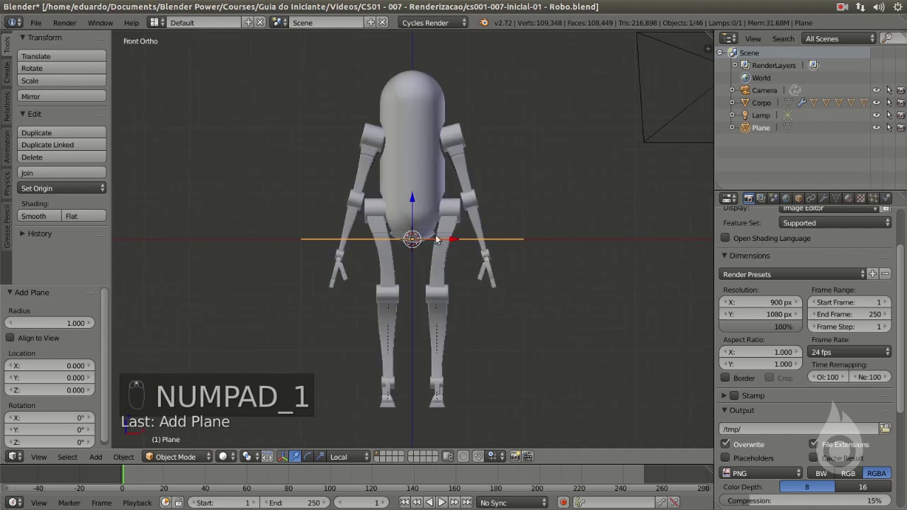
{"action": "key", "text": "g"}
{"action": "key", "text": "z"}
{"action": "left_click", "coordinate": [418, 352]}
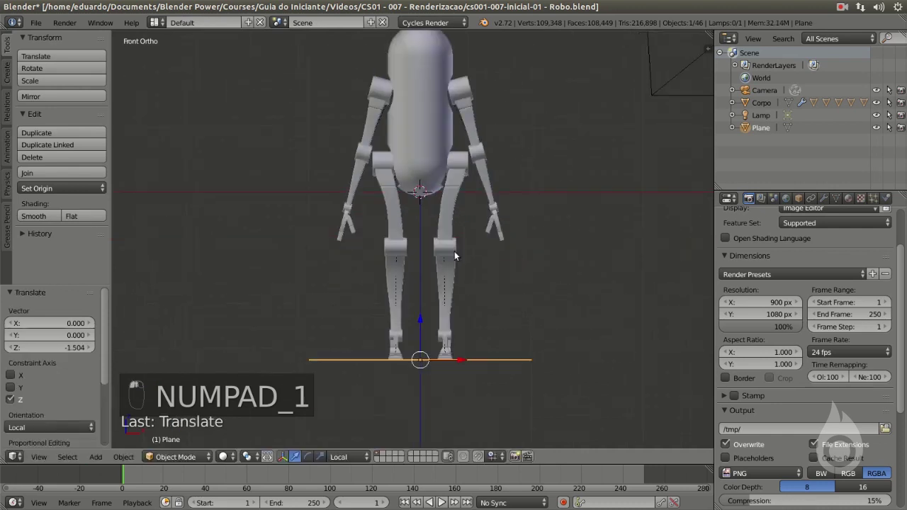
{"action": "scroll", "coordinate": [446, 262], "scroll_direction": "up", "scroll_amount": 8}
{"action": "key", "text": "g"}
{"action": "key", "text": "z"}
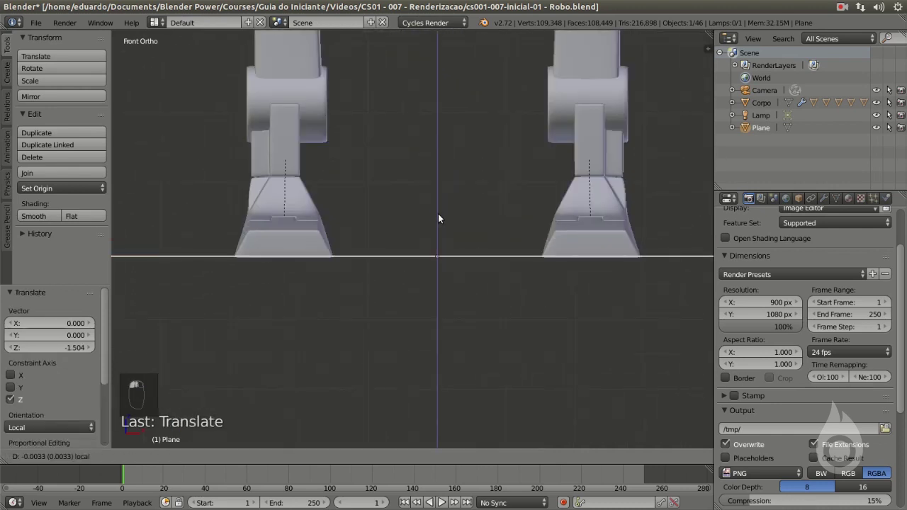
{"action": "left_click", "coordinate": [443, 220]}
- Scale up the plane's mesh in Edit Mode into a large floor extending well beyond the robot and camera
{"action": "scroll", "coordinate": [482, 280], "scroll_direction": "down", "scroll_amount": 5}
{"action": "mouse_move", "coordinate": [482, 280]}
{"action": "middle_mouse_down"}
{"action": "mouse_move", "coordinate": [467, 274]}
{"action": "mouse_move", "coordinate": [468, 289]}
{"action": "middle_mouse_up"}
{"action": "scroll", "coordinate": [469, 290], "scroll_direction": "down", "scroll_amount": 2}
{"action": "key", "text": "Tab"}
{"action": "scroll", "coordinate": [470, 276], "scroll_direction": "down", "scroll_amount": 3}
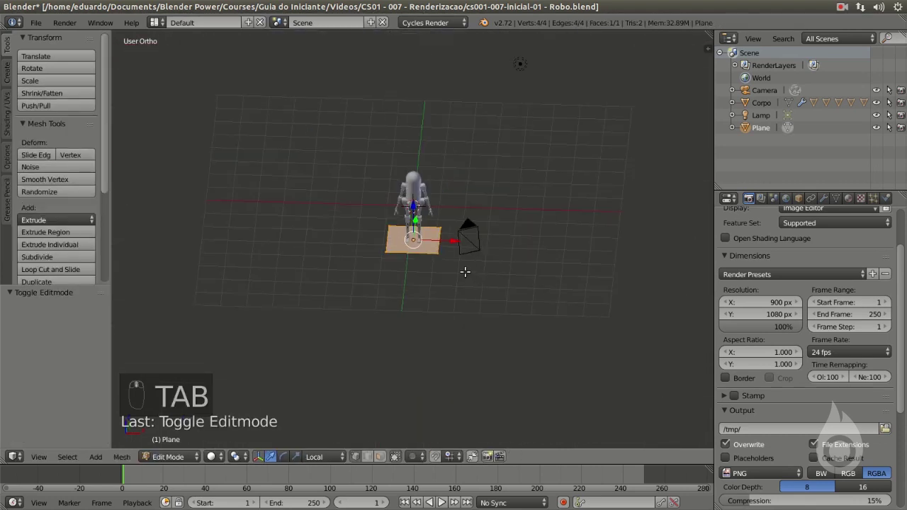
{"action": "key", "text": "s"}
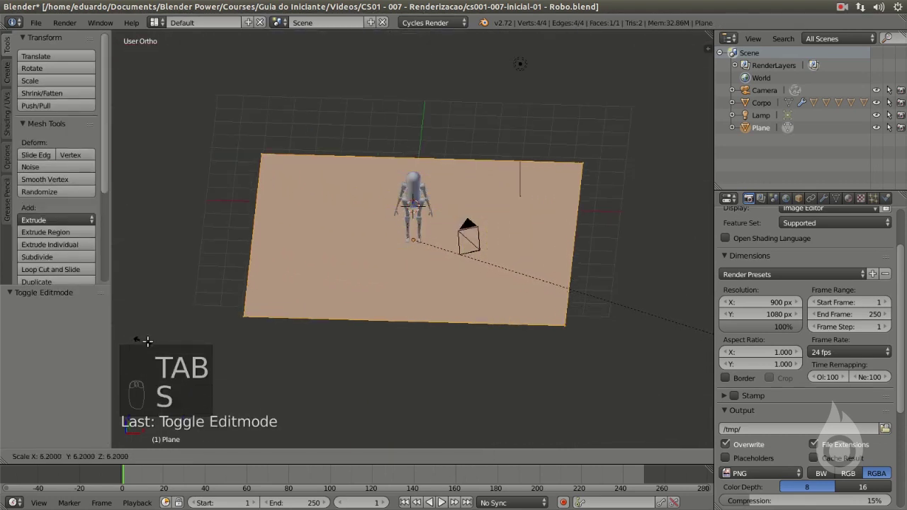
{"action": "left_click", "coordinate": [467, 338]}
{"action": "scroll", "coordinate": [467, 338], "scroll_direction": "down", "scroll_amount": 4}
{"action": "key", "text": "s"}
{"action": "left_click", "coordinate": [502, 332]}
- Extrude the floor's rear edge backward twice in side view, about 3 units the first time, rising slightly to begin the backdrop curve
{"action": "right_click", "coordinate": [304, 177]}
{"action": "right_click", "coordinate": [545, 182], "text": "shift"}
{"action": "middle_click_drag", "start_coordinate": [505, 190], "coordinate": [536, 190]}
{"action": "key", "text": "KP_3"}
{"action": "middle_click_drag", "start_coordinate": [581, 248], "coordinate": [461, 231], "text": "shift"}
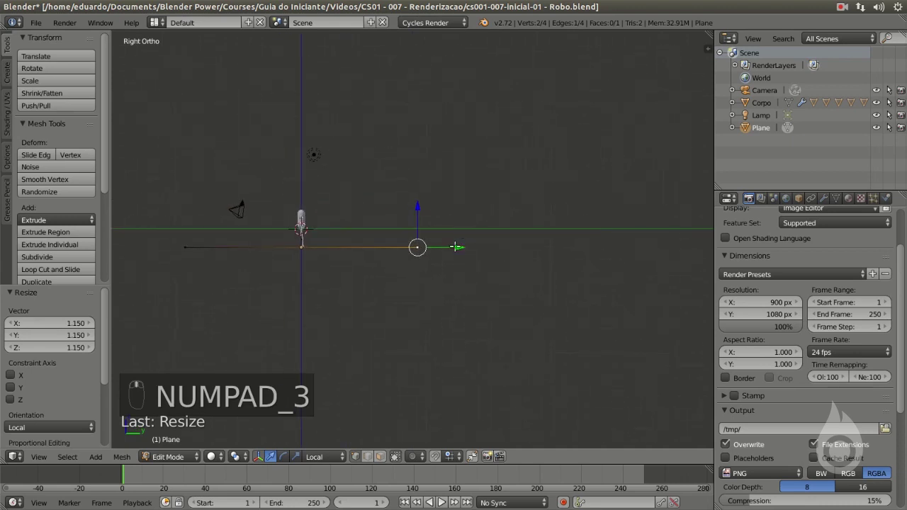
{"action": "key", "text": "e"}
{"action": "left_click", "coordinate": [528, 255]}
{"action": "key", "text": "e"}
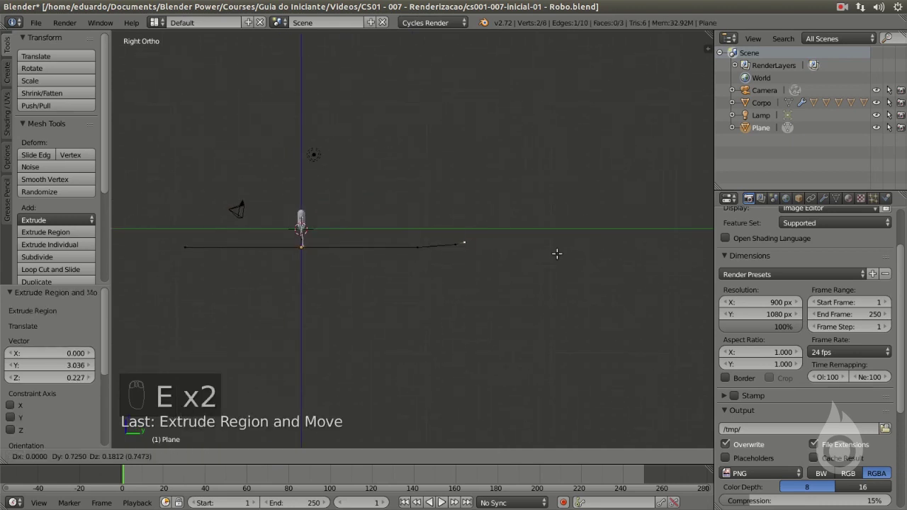
{"action": "left_click", "coordinate": [574, 251]}
- Extrude the rear edge four more times, each segment steeper, curving the floor up into a nearly vertical backdrop wall
{"action": "key", "text": "e"}
{"action": "left_click", "coordinate": [604, 234]}
{"action": "key", "text": "e"}
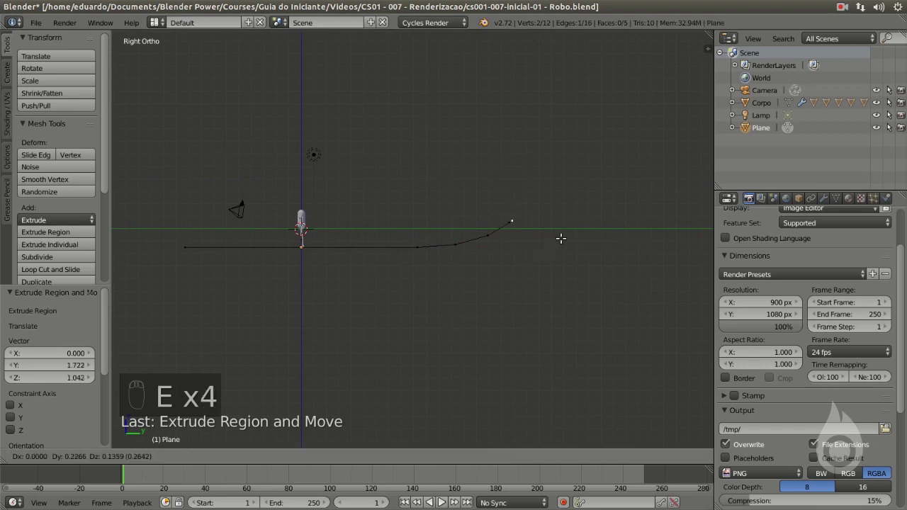
{"action": "left_click", "coordinate": [576, 219]}
{"action": "key", "text": "e"}
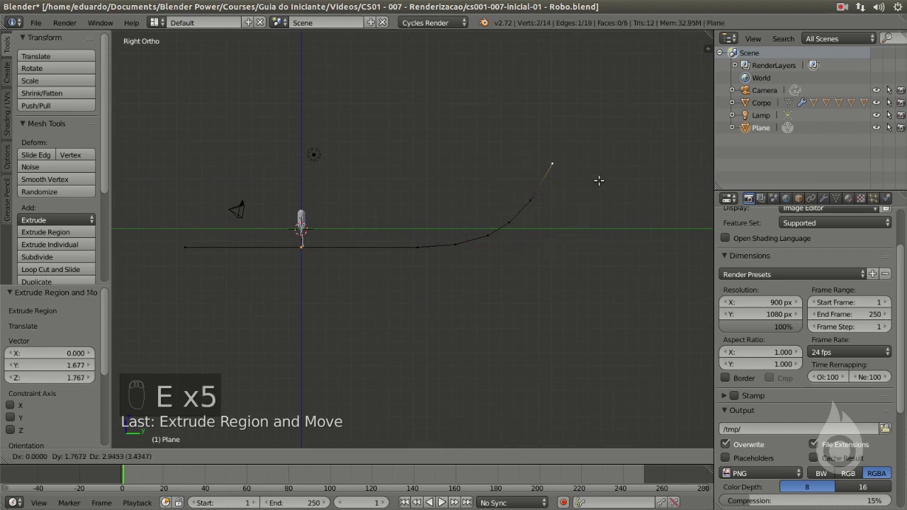
{"action": "left_click", "coordinate": [596, 183]}
{"action": "key", "text": "e"}
{"action": "left_click", "coordinate": [599, 146]}
- Rotate the floor plane about global Z by about 26° so the curved backdrop squarely faces the camera
{"action": "middle_click_drag", "start_coordinate": [599, 145], "coordinate": [564, 224]}
{"action": "key", "text": "KP_0"}
{"action": "key", "text": "Tab"}
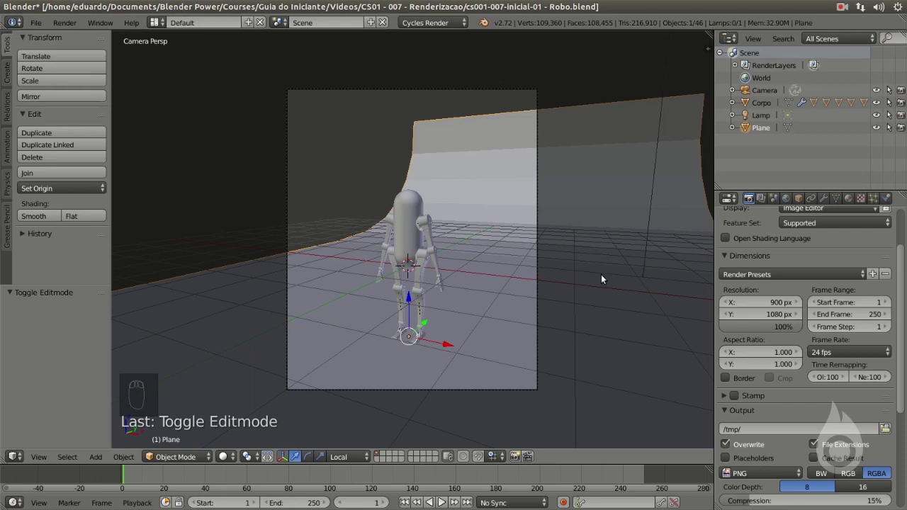
{"action": "key", "text": "r"}
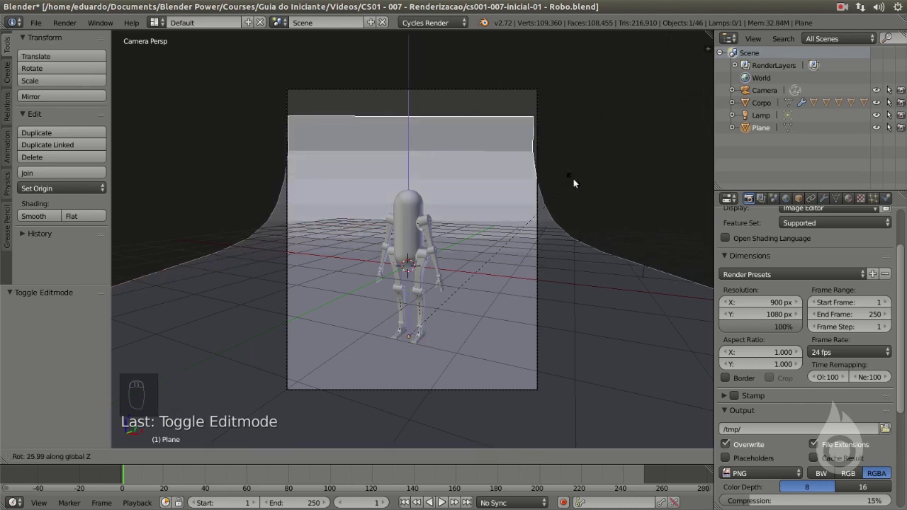
{"action": "left_click", "coordinate": [575, 179]}
- Widen the whole backdrop mesh along its local X axis by a factor of about 1.26 so it spans the camera frame
{"action": "key", "text": "Tab"}
{"action": "key", "text": "a"}
{"action": "key", "text": "a"}
{"action": "key", "text": "a"}
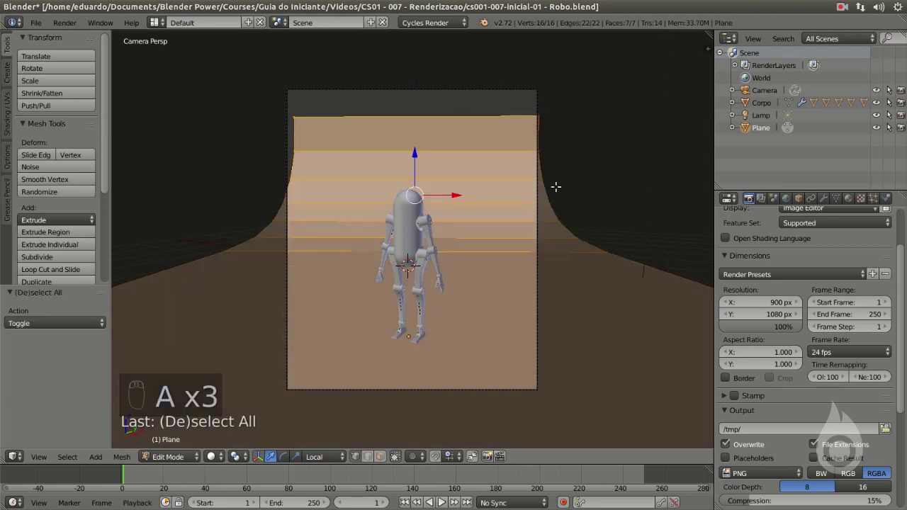
{"action": "key", "text": "s"}
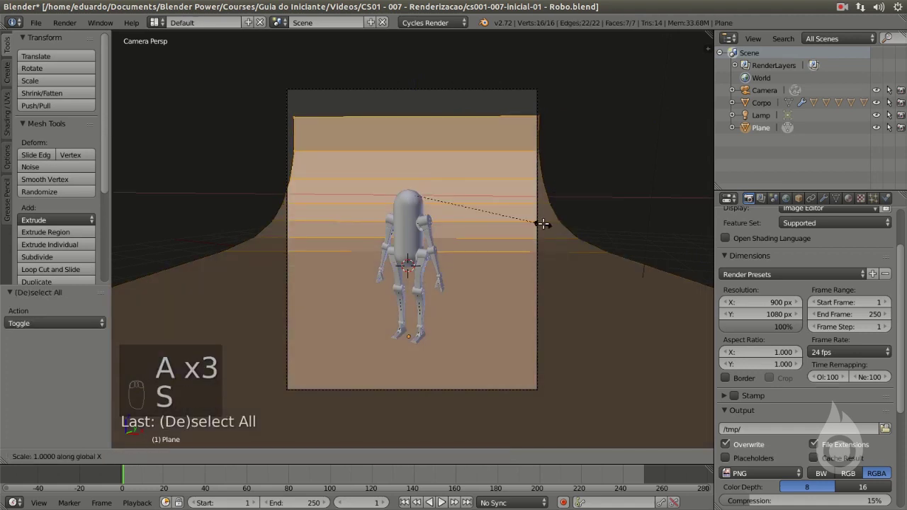
{"action": "key", "text": "x"}
{"action": "key", "text": "x"}
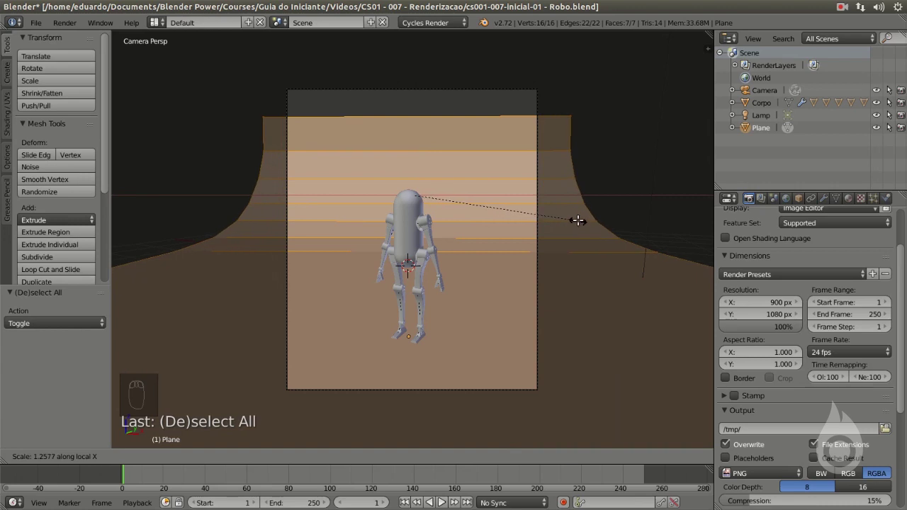
{"action": "left_click", "coordinate": [578, 220]}
- Raise the backdrop's top edge along local Z until it clears the upper border of the camera frame
{"action": "right_click", "coordinate": [254, 106]}
{"action": "right_click", "coordinate": [577, 112], "text": "shift"}
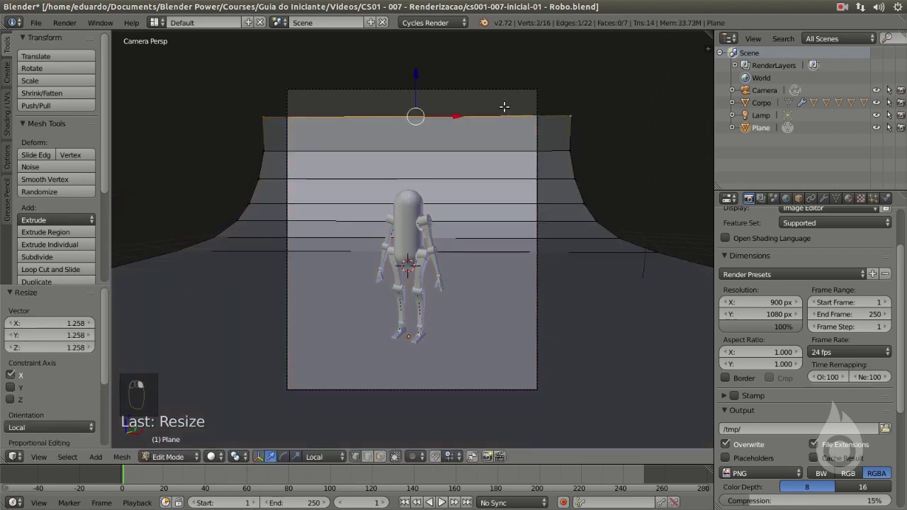
{"action": "key", "text": "g"}
{"action": "key", "text": "z"}
{"action": "key", "text": "z"}
{"action": "left_click", "coordinate": [410, 54]}
{"action": "key", "text": "Tab"}
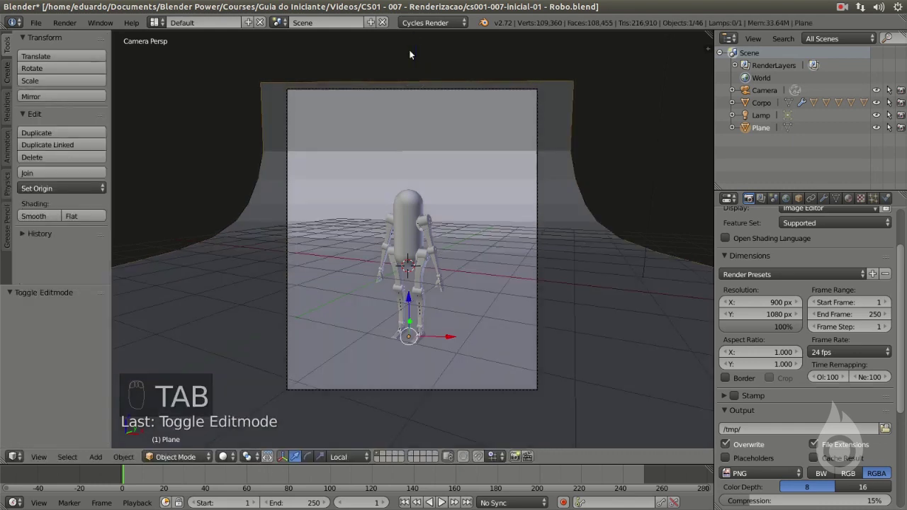
- Add a Subdivision Surface modifier to the backdrop plane and apply smooth shading
{"action": "left_click", "coordinate": [823, 199]}
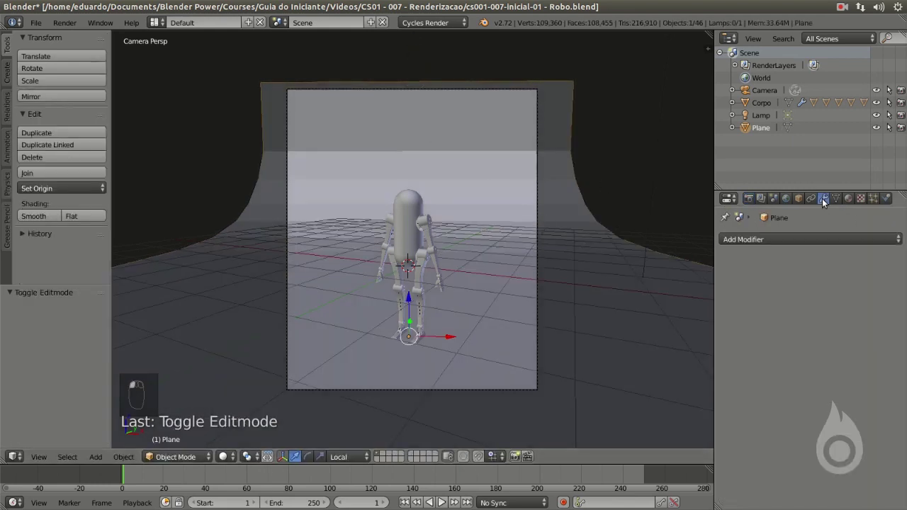
{"action": "left_click", "coordinate": [788, 237]}
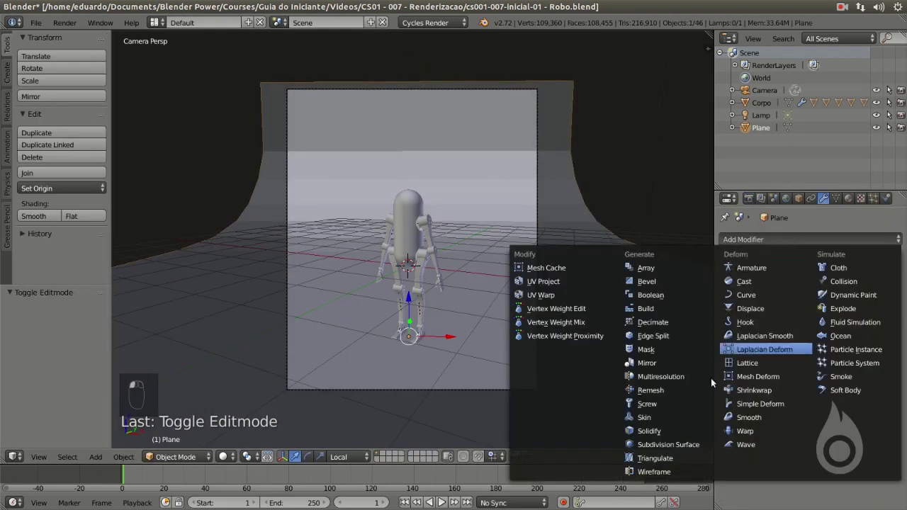
{"action": "left_click", "coordinate": [681, 445]}
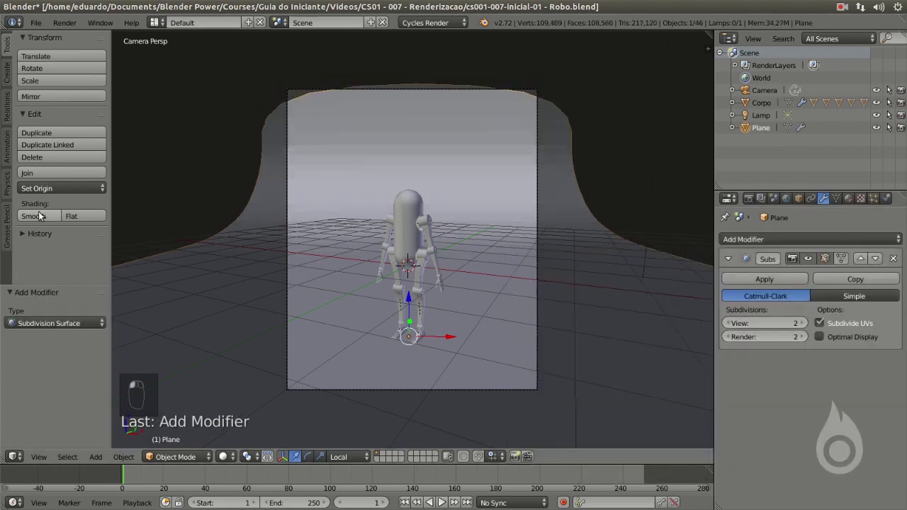
{"action": "left_click", "coordinate": [39, 213]}
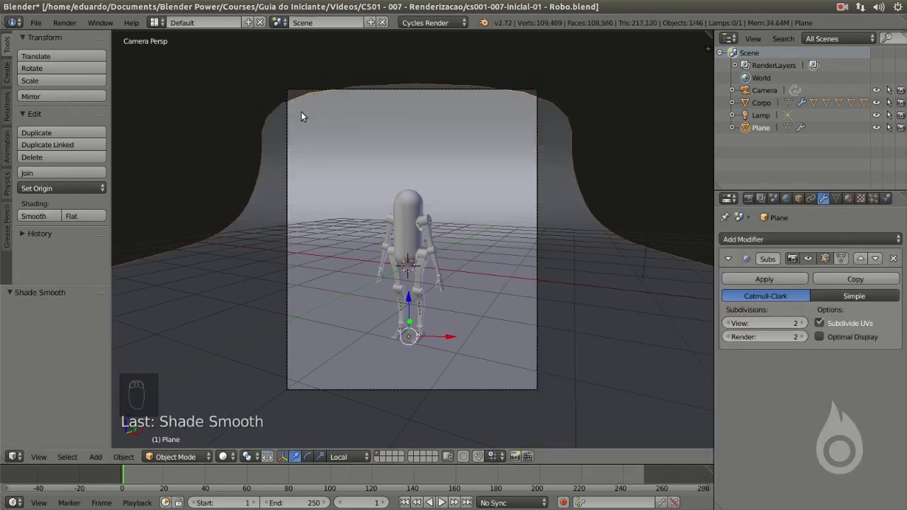
- Add two loop cuts running along the backdrop, one near each side edge, to tighten its rounded upper corners
{"action": "key", "text": "Tab"}
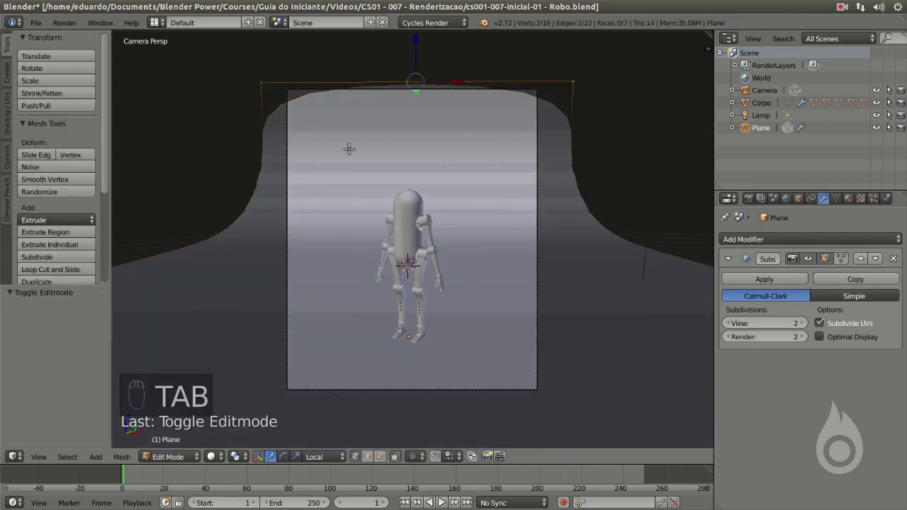
{"action": "key", "text": "ctrl+r"}
{"action": "key", "text": "ctrl+r"}
{"action": "left_click", "coordinate": [348, 78]}
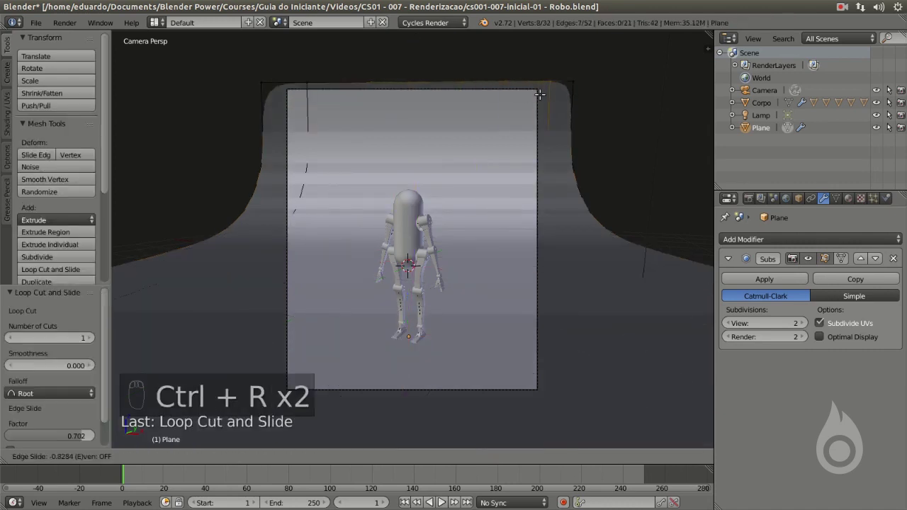
{"action": "left_click", "coordinate": [540, 94]}
{"action": "key", "text": "Tab"}
{"action": "scroll", "coordinate": [372, 136], "scroll_direction": "down", "scroll_amount": 1}
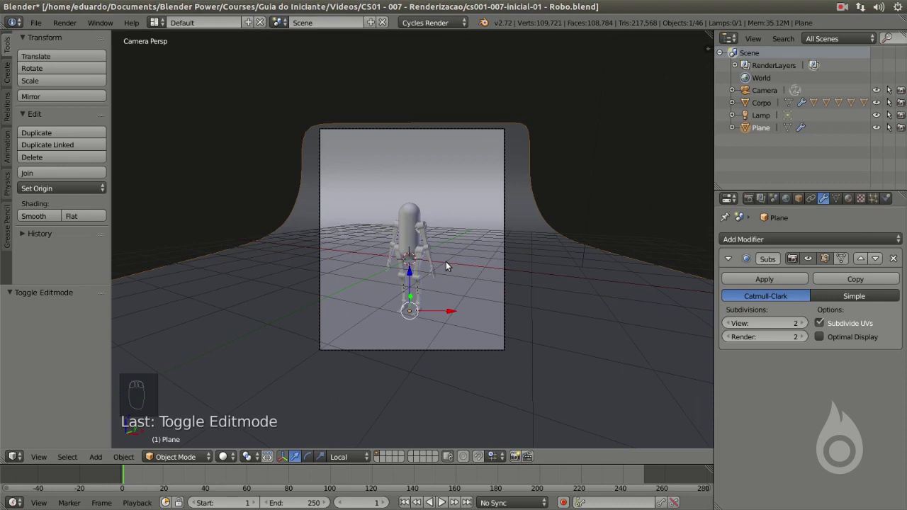
{"action": "scroll", "coordinate": [418, 230], "scroll_direction": "up", "scroll_amount": 3}
{"action": "scroll", "coordinate": [417, 227], "scroll_direction": "down", "scroll_amount": 1}
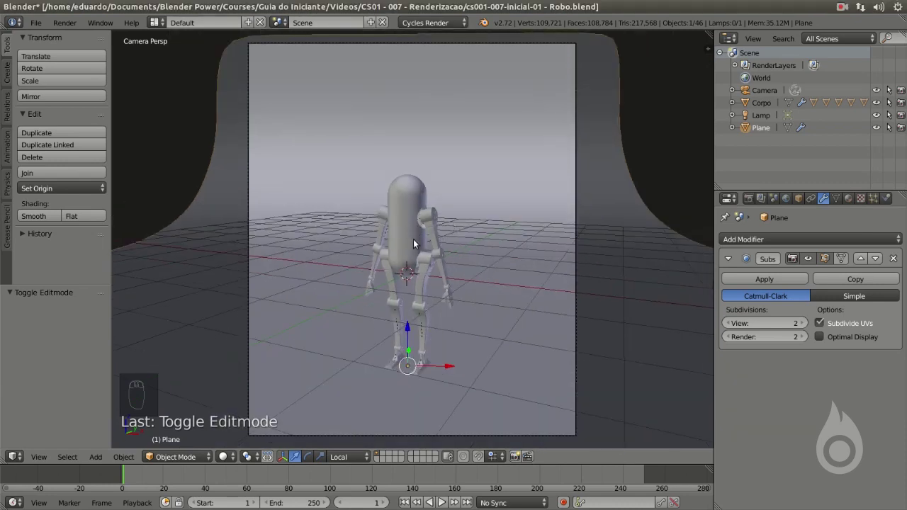
- Tilt the robot's body by about -11.6° in front view and shift it slightly so the robot leans over the floor
{"action": "key", "text": "KP_1"}
{"action": "right_click", "coordinate": [404, 203]}
{"action": "key", "text": "r"}
{"action": "left_click", "coordinate": [557, 243]}
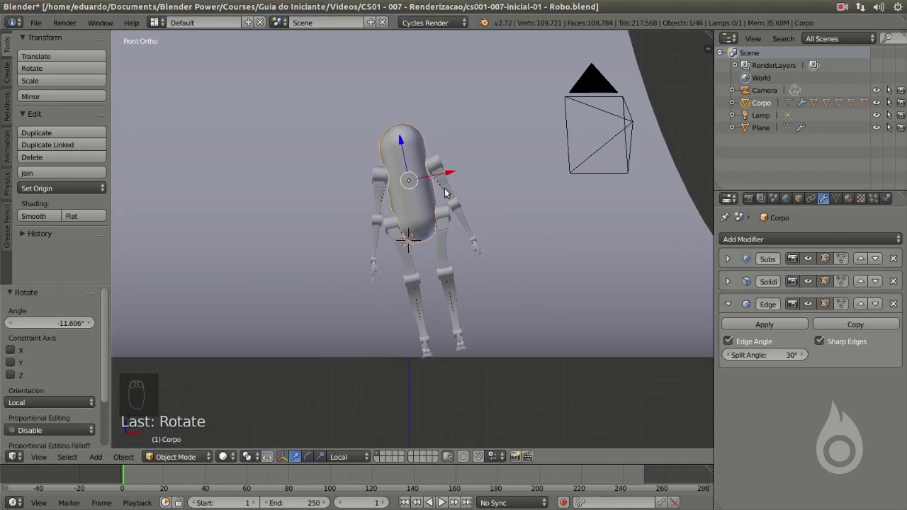
{"action": "key", "text": "g"}
{"action": "left_click", "coordinate": [491, 273]}
{"action": "key", "text": "r"}
{"action": "key", "text": "g"}
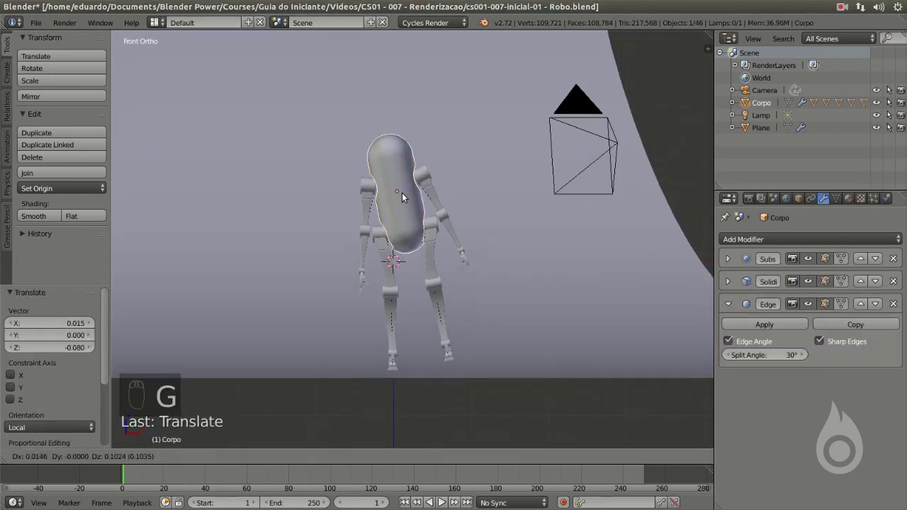
{"action": "left_click", "coordinate": [401, 194]}
- Rotate the right heel about its local X axis by about -42° so the foot points downward
{"action": "middle_click_drag", "start_coordinate": [402, 342], "coordinate": [365, 253]}
{"action": "right_click", "coordinate": [377, 310]}
{"action": "key", "text": "KP_Decimal"}
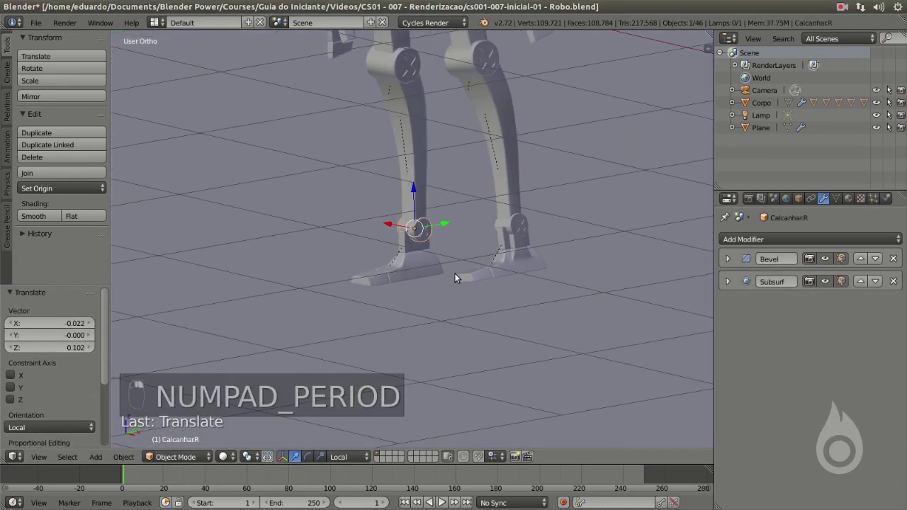
{"action": "key", "text": "KP_3"}
{"action": "key", "text": "r"}
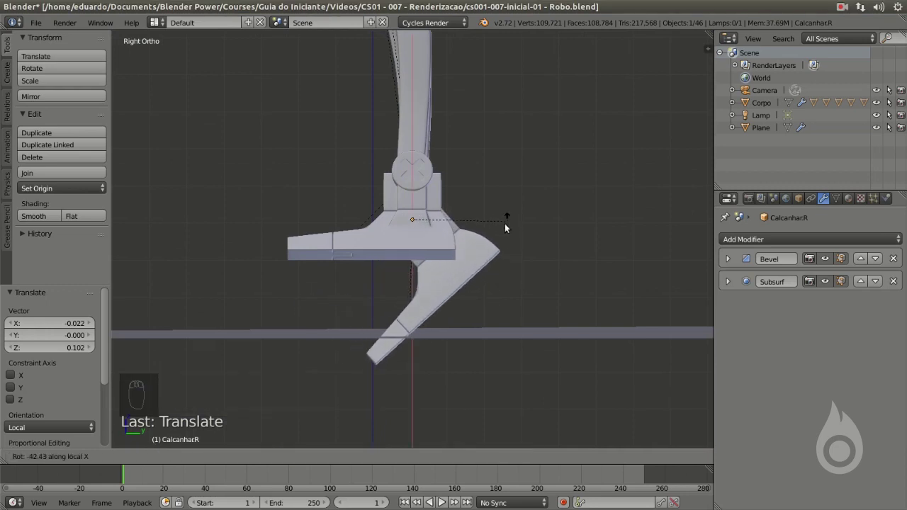
{"action": "left_click", "coordinate": [507, 220]}
- Bend the right foot's toe section toward the floor and refine the foot's pose from the front view
{"action": "middle_click_drag", "start_coordinate": [507, 221], "coordinate": [409, 300]}
{"action": "right_click", "coordinate": [482, 324]}
{"action": "key", "text": "r"}
{"action": "left_click", "coordinate": [445, 348]}
{"action": "key", "text": "KP_1"}
{"action": "key", "text": "r"}
{"action": "left_click", "coordinate": [474, 296]}
- Rotate the left heel about its local X axis by about 61° and fine-tune the foot's downward tilt
{"action": "right_click", "coordinate": [419, 366]}
{"action": "key", "text": "KP_3"}
{"action": "key", "text": "r"}
{"action": "left_click", "coordinate": [415, 209]}
{"action": "middle_click_drag", "start_coordinate": [415, 208], "coordinate": [464, 285]}
{"action": "key", "text": "r"}
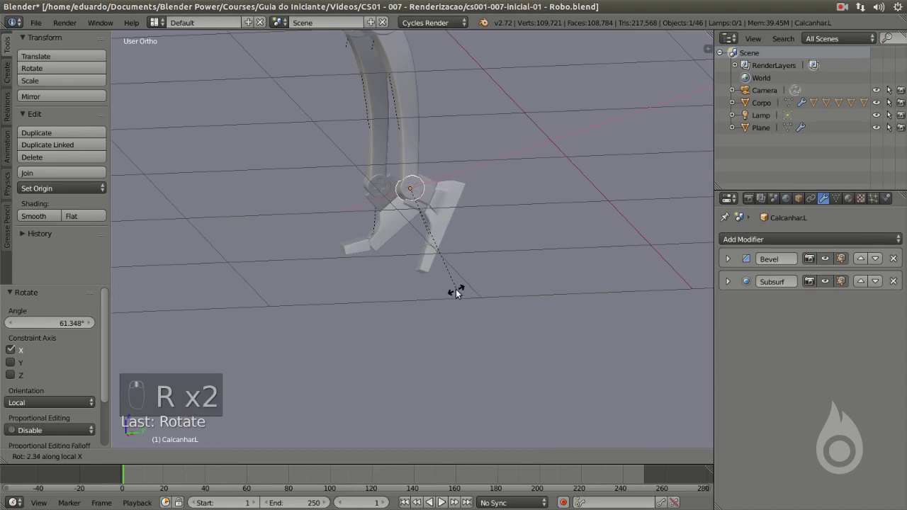
{"action": "left_click", "coordinate": [464, 285]}
- Swing the left arm straight up by rotating the left shoulder about local X, and nudge the shoulder slightly in front view
{"action": "scroll", "coordinate": [444, 279], "scroll_direction": "down", "scroll_amount": 4}
{"action": "key", "text": "a"}
{"action": "right_click", "coordinate": [383, 126]}
{"action": "key", "text": "r"}
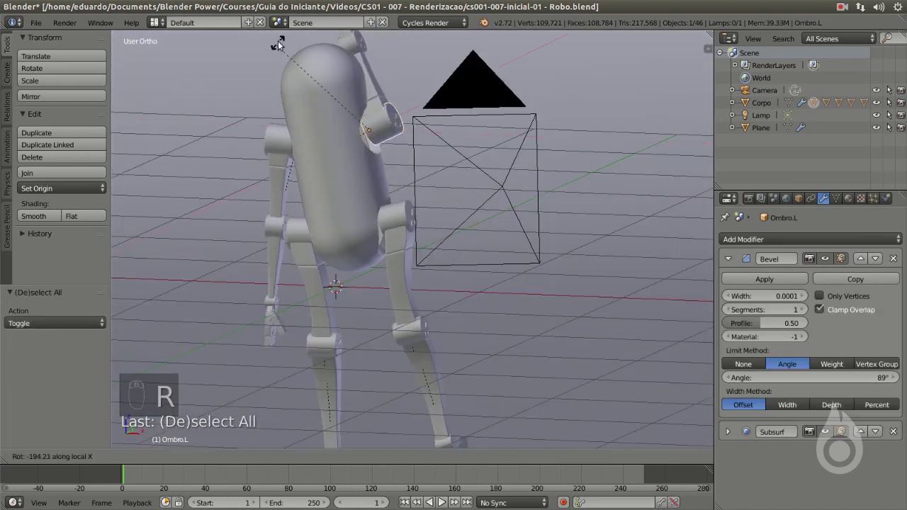
{"action": "left_click", "coordinate": [269, 51]}
{"action": "key", "text": "KP_1"}
{"action": "key", "text": "r"}
{"action": "key", "text": "r"}
{"action": "key", "text": "g"}
{"action": "left_click", "coordinate": [390, 336]}
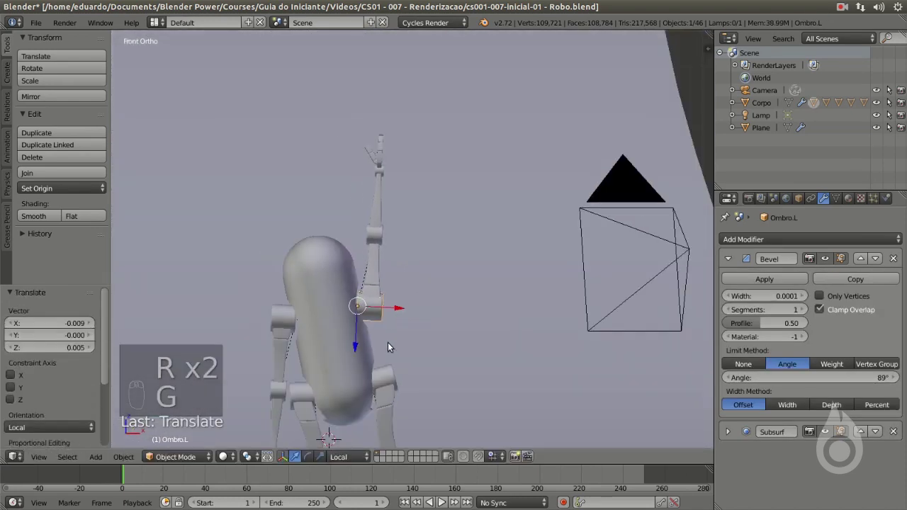
- Pose the right arm by rotating its shoulder about -29° on local X, bending the elbow and adjusting the shoulder with a trackball rotation
{"action": "key", "text": "r"}
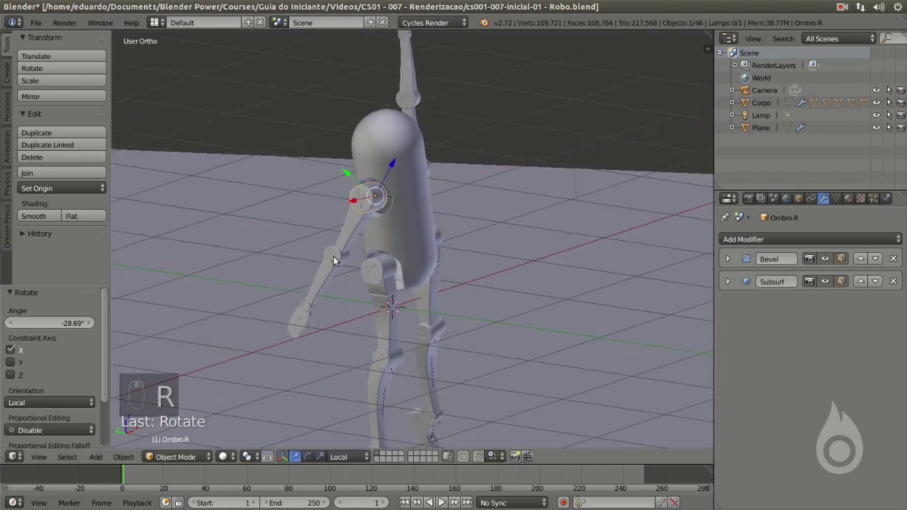
{"action": "key", "text": "r"}
{"action": "middle_click_drag", "start_coordinate": [396, 257], "coordinate": [315, 251]}
{"action": "key", "text": "r"}
{"action": "left_click", "coordinate": [327, 237]}
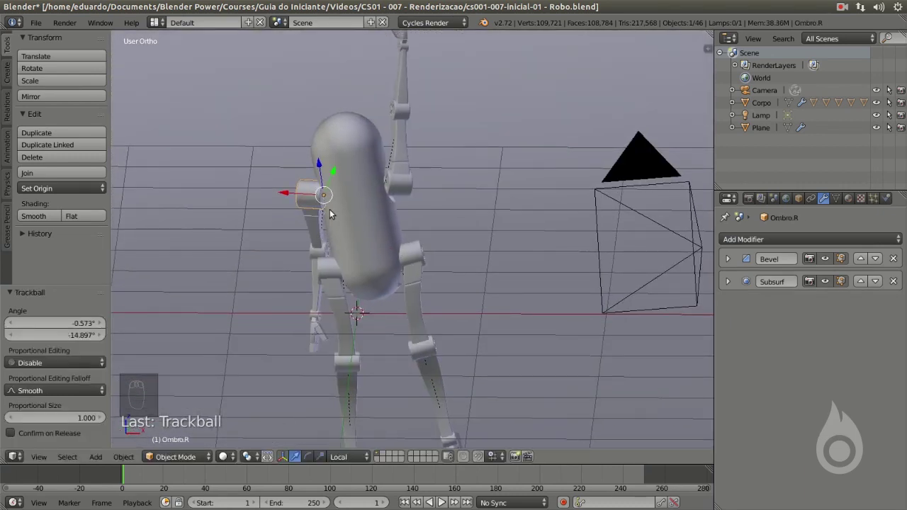
{"action": "key", "text": "r"}
{"action": "key", "text": "Escape"}
{"action": "mouse_move", "coordinate": [394, 232]}
{"action": "middle_mouse_down"}
{"action": "mouse_move", "coordinate": [427, 242]}
{"action": "mouse_move", "coordinate": [408, 233]}
{"action": "middle_mouse_up"}
{"action": "key", "text": "r"}
{"action": "key", "text": "x"}
{"action": "left_click", "coordinate": [408, 232]}
{"action": "scroll", "coordinate": [340, 234], "scroll_direction": "up", "scroll_amount": 5}
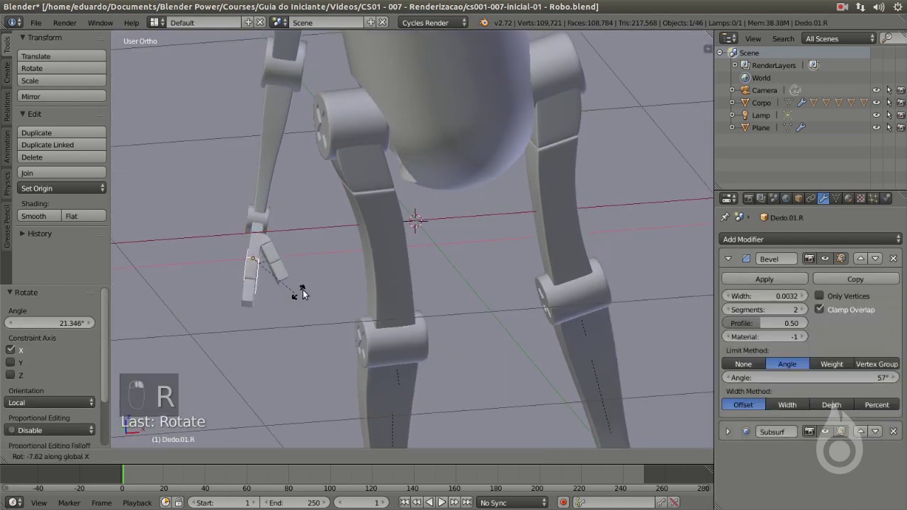
- Curl the right hand's finger, rotating its first segment about -13° on local Y, and adjust the finger tip and thumb
{"action": "key", "text": "r"}
{"action": "key", "text": "y"}
{"action": "key", "text": "y"}
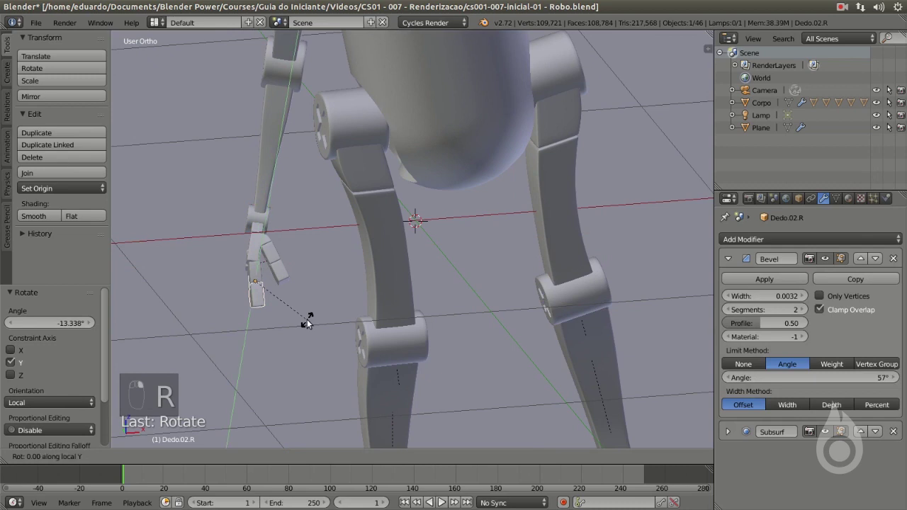
{"action": "key", "text": "r"}
{"action": "left_click", "coordinate": [290, 274]}
{"action": "key", "text": "a"}
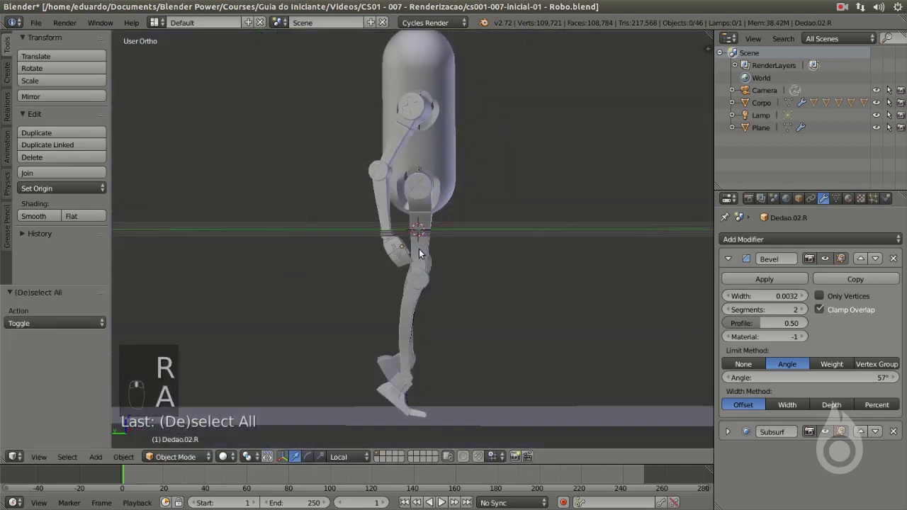
- Adjust the rotation of the robot's body while checking the pose through the camera
{"action": "mouse_move", "coordinate": [419, 249]}
{"action": "middle_mouse_down"}
{"action": "mouse_move", "coordinate": [403, 233]}
{"action": "mouse_move", "coordinate": [425, 245]}
{"action": "middle_mouse_up"}
{"action": "key", "text": "KP_0"}
{"action": "right_click", "coordinate": [453, 241]}
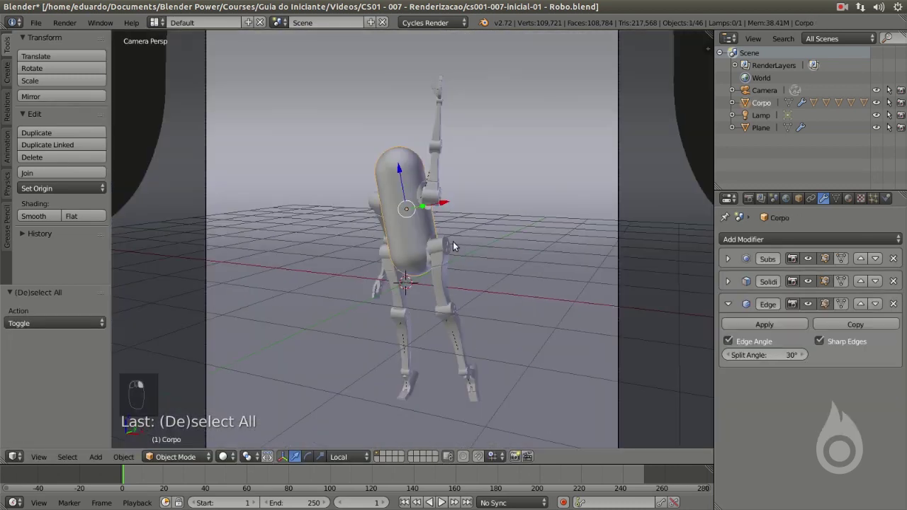
{"action": "key", "text": "r"}
{"action": "left_click", "coordinate": [481, 252]}
- Swing the right arm outward from the body at the shoulder and bend its wrist
{"action": "key", "text": "KP_2"}
{"action": "key", "text": "KP_1"}
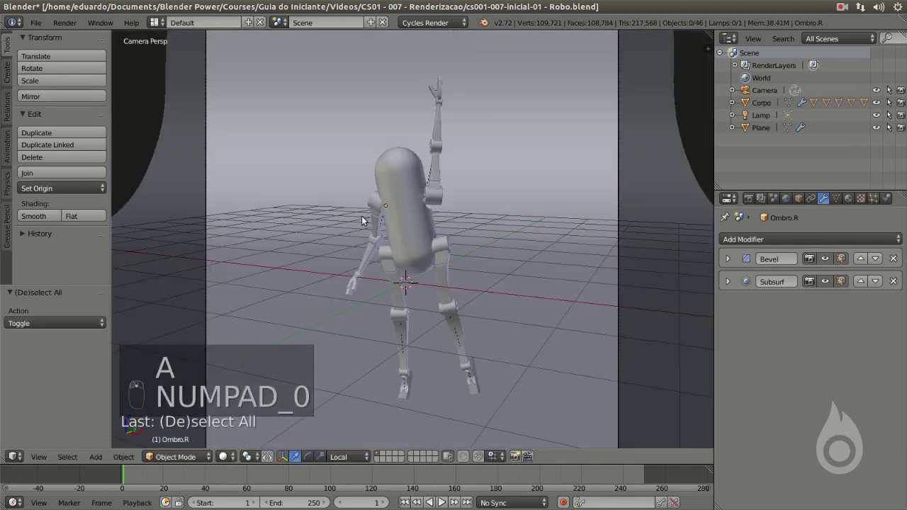
{"action": "right_click", "coordinate": [382, 242]}
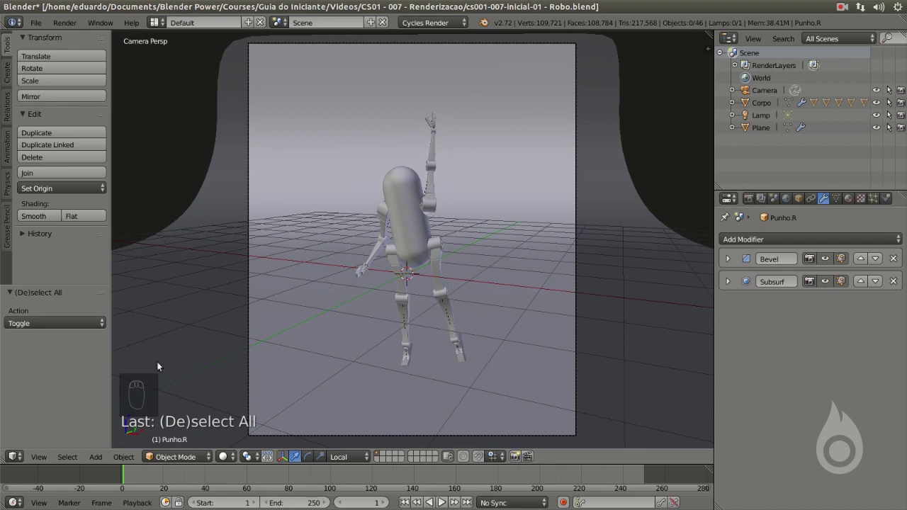
- Split the 3D view into two side-by-side viewports
{"action": "left_click_drag", "start_coordinate": [4, 448], "coordinate": [395, 437]}
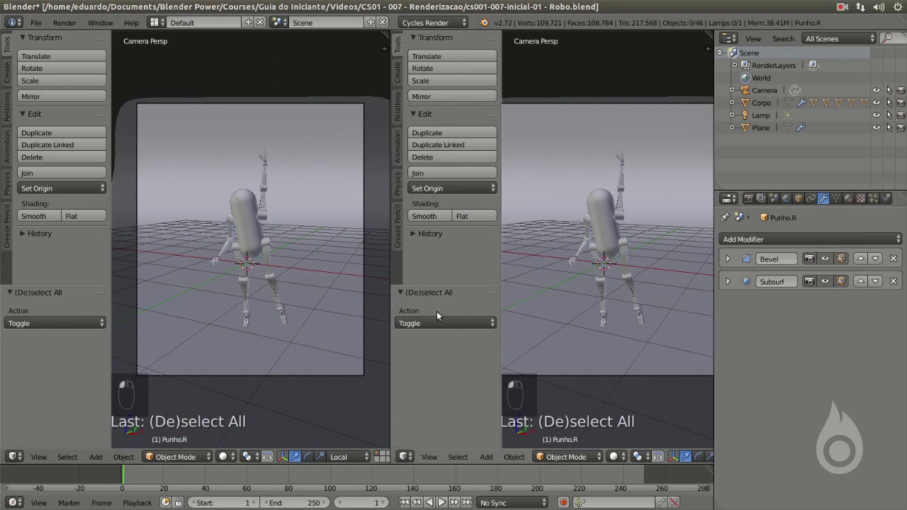
- Hide the second viewport's tool shelf, balance the two viewports' widths, and set the second viewport to Rendered shading
{"action": "left_click_drag", "start_coordinate": [503, 271], "coordinate": [303, 264]}
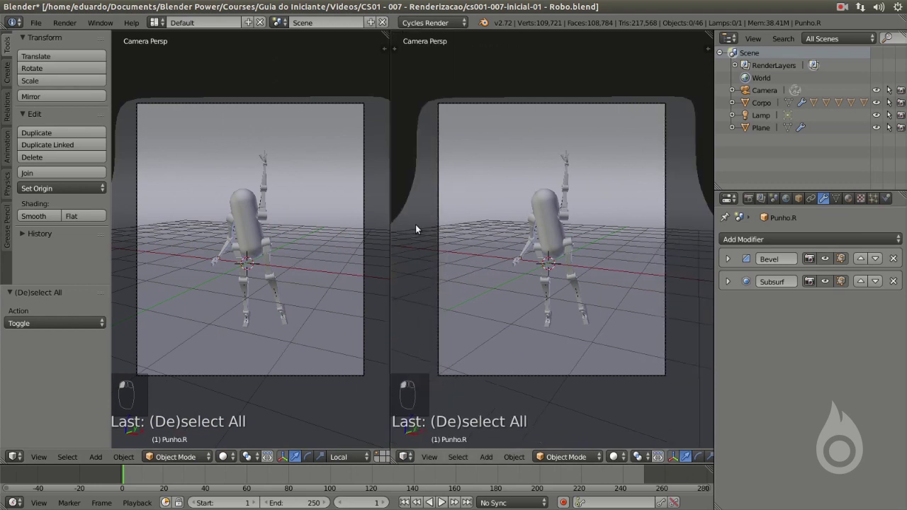
{"action": "left_click_drag", "start_coordinate": [391, 226], "coordinate": [409, 226]}
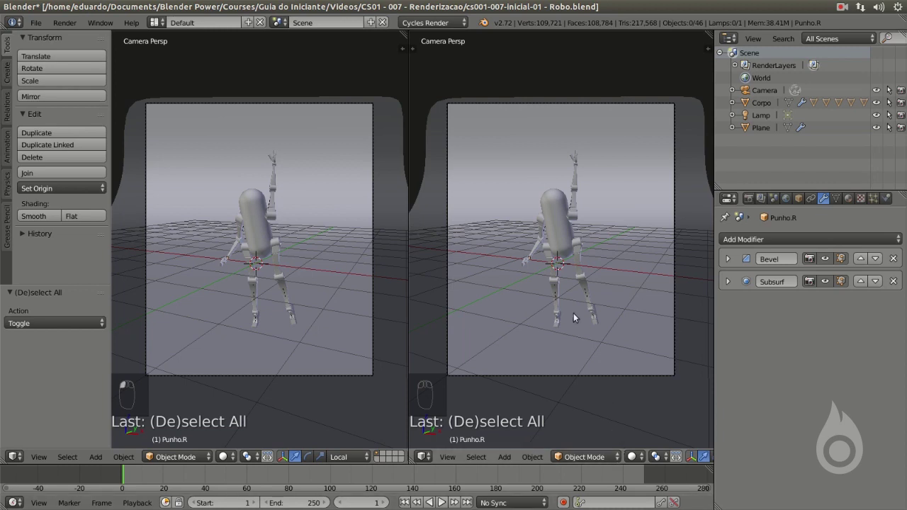
{"action": "left_click", "coordinate": [636, 458]}
{"action": "left_click", "coordinate": [632, 457]}
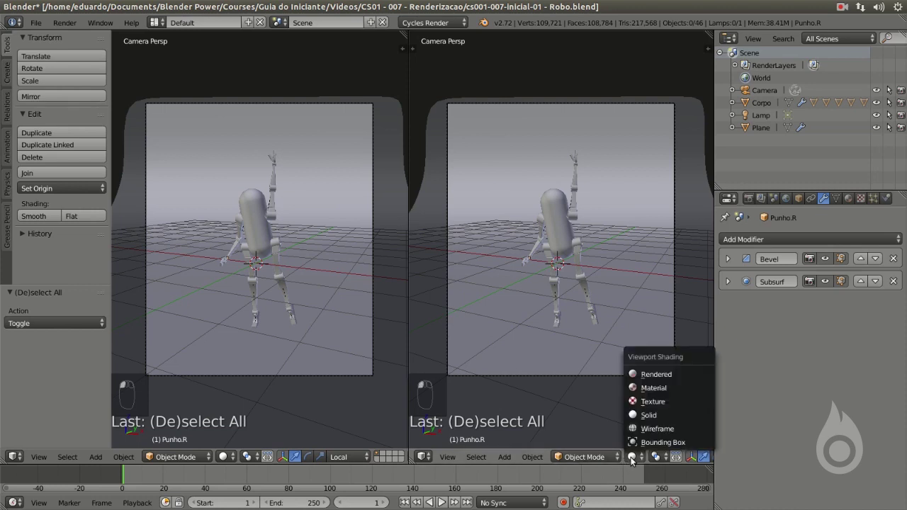
{"action": "left_click", "coordinate": [649, 375]}
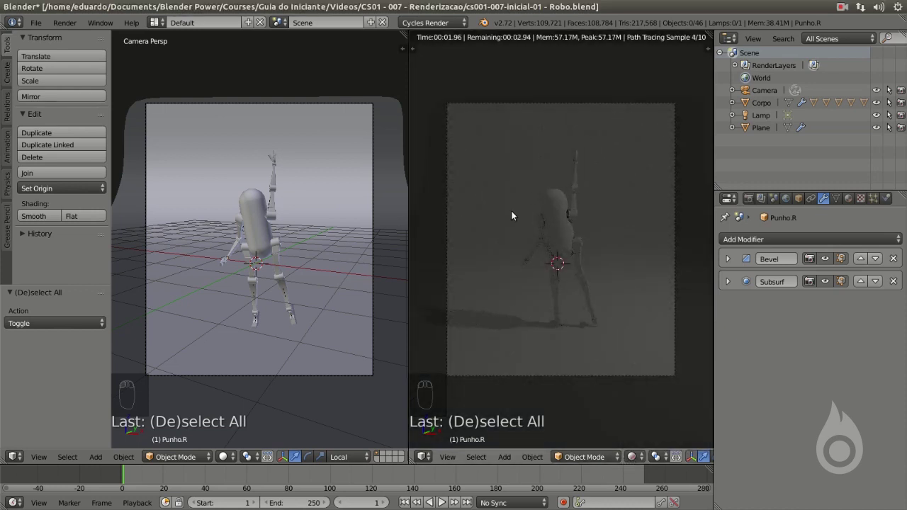
- Set a render border around the camera frame in the rendered viewport
{"action": "scroll", "coordinate": [497, 176], "scroll_direction": "down", "scroll_amount": 3}
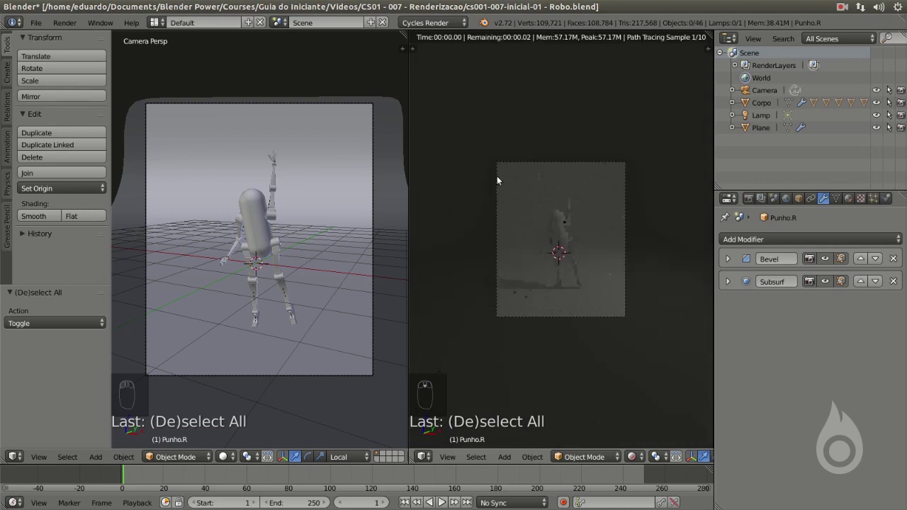
{"action": "scroll", "coordinate": [565, 283], "scroll_direction": "up", "scroll_amount": 2}
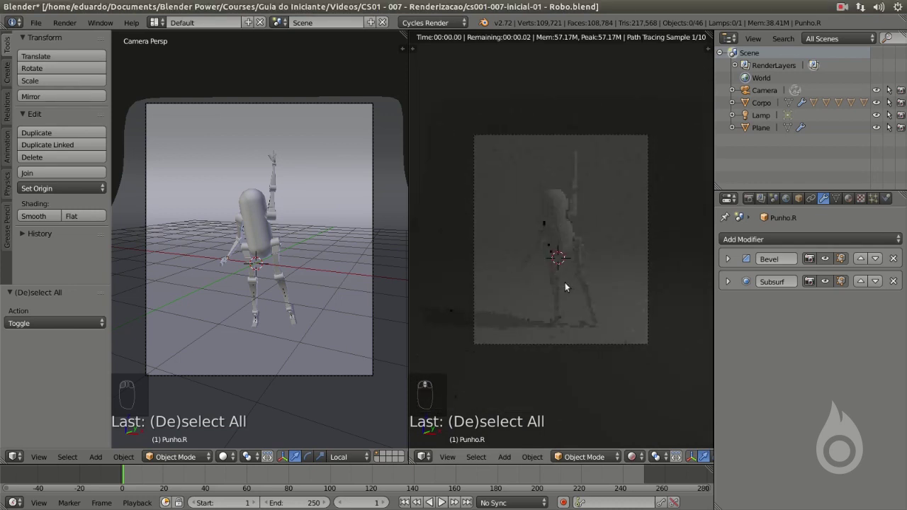
{"action": "scroll", "coordinate": [564, 282], "scroll_direction": "up", "scroll_amount": 1}
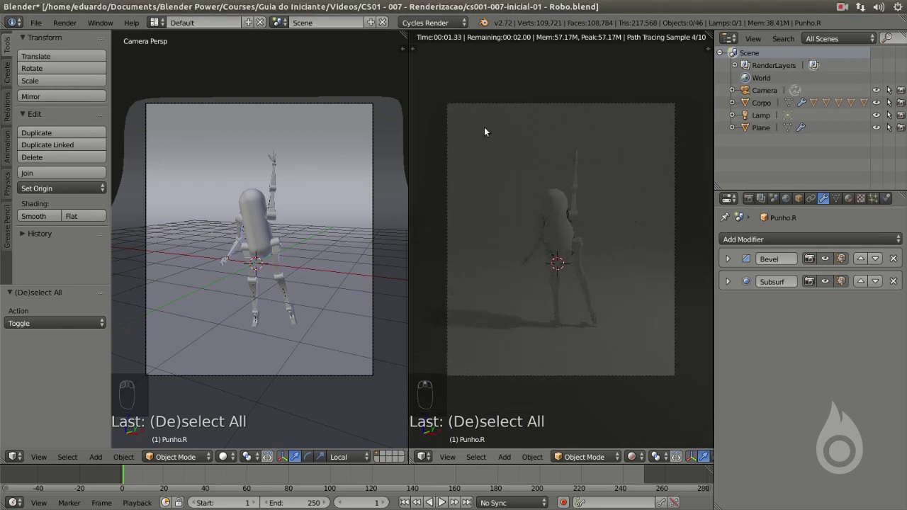
{"action": "key", "text": "ctrl+b"}
{"action": "left_click_drag", "start_coordinate": [449, 85], "coordinate": [690, 398]}
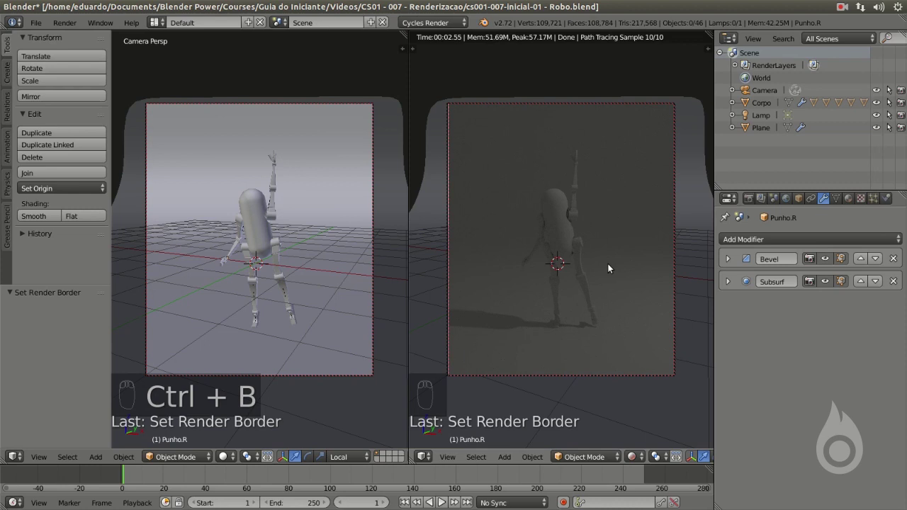
- Select the lamp in the first viewport and move it about -2.476 along its local X axis
{"action": "scroll", "coordinate": [329, 257], "scroll_direction": "down", "scroll_amount": 4}
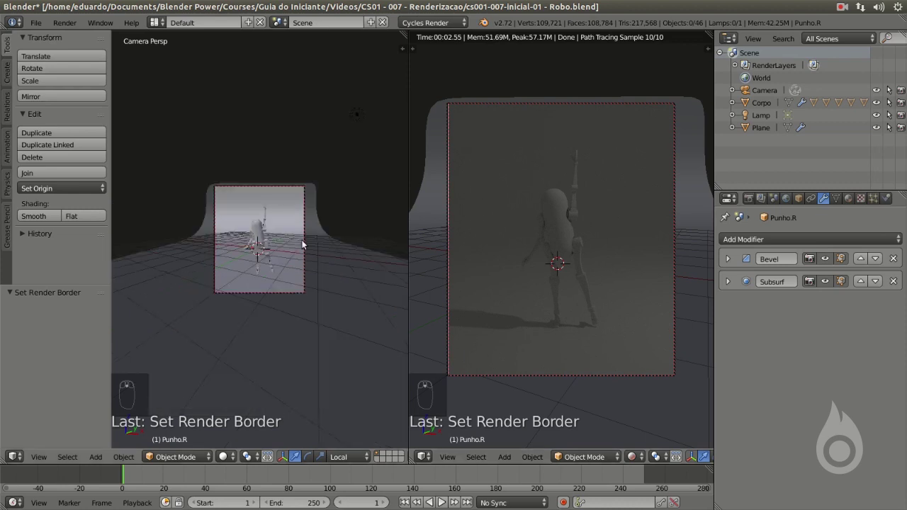
{"action": "right_click", "coordinate": [285, 124]}
{"action": "middle_click_drag", "start_coordinate": [283, 125], "coordinate": [262, 211]}
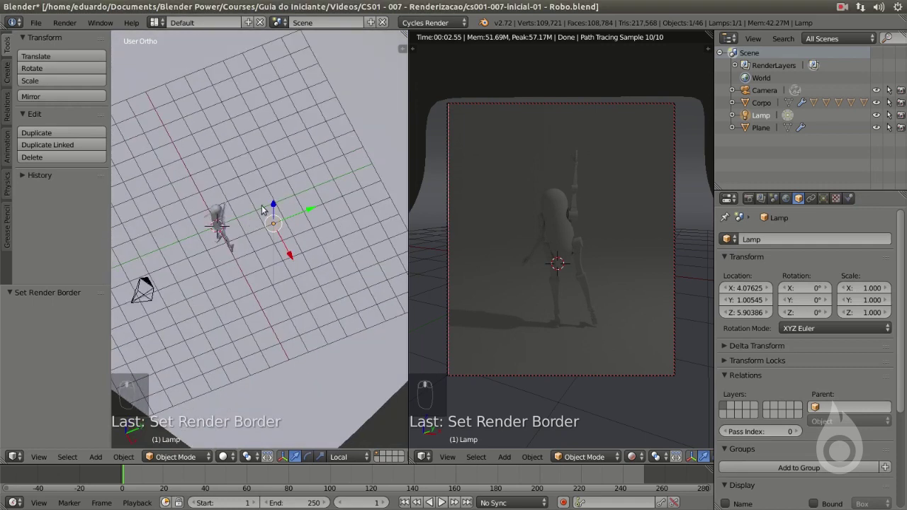
{"action": "left_click_drag", "start_coordinate": [290, 253], "coordinate": [268, 237]}
- Try the Sun, Spot, Hemi and Area types on the lamp in the rendered preview, and return it to Point
{"action": "left_click", "coordinate": [823, 198]}
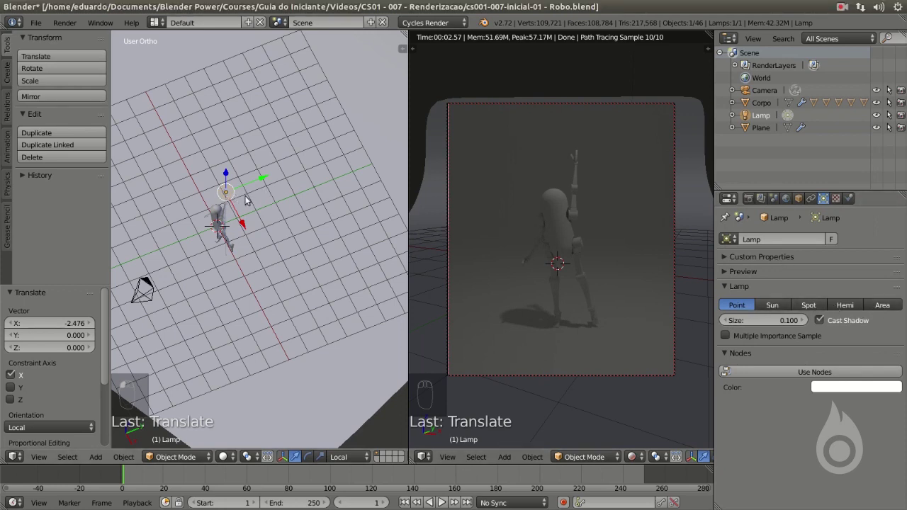
{"action": "middle_click_drag", "start_coordinate": [270, 184], "coordinate": [212, 170]}
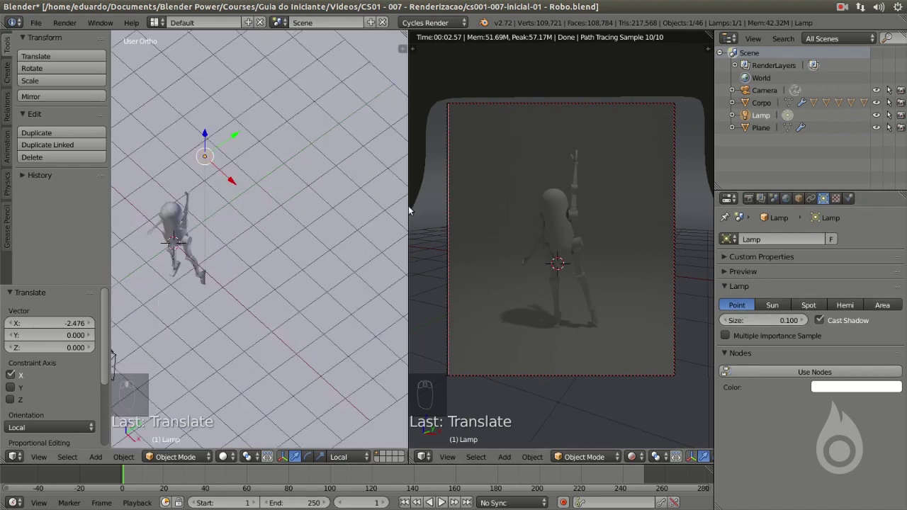
{"action": "left_click", "coordinate": [773, 306]}
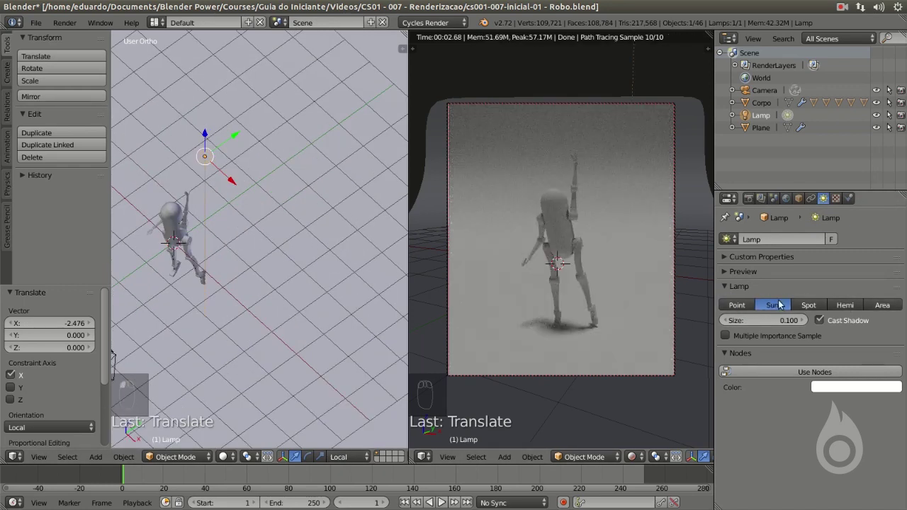
{"action": "left_click", "coordinate": [809, 304]}
{"action": "middle_click_drag", "start_coordinate": [291, 290], "coordinate": [251, 311]}
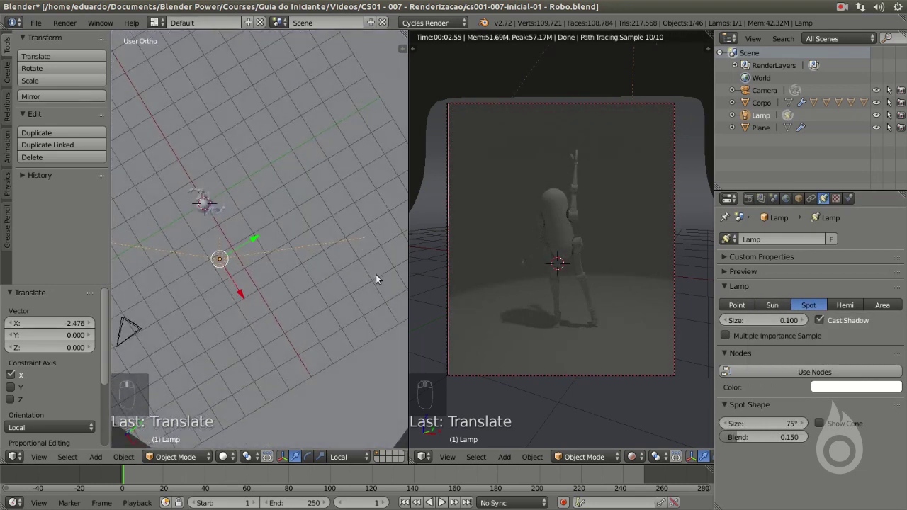
{"action": "left_click", "coordinate": [845, 305]}
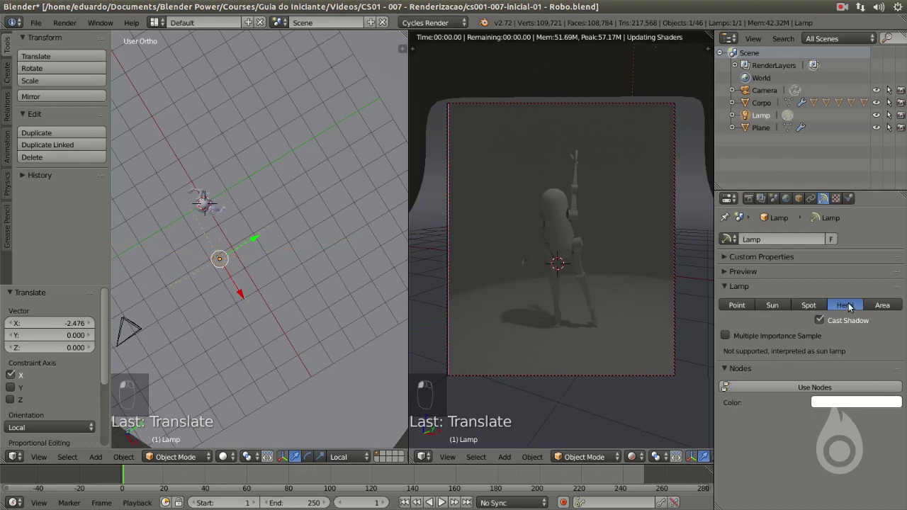
{"action": "left_click", "coordinate": [879, 305]}
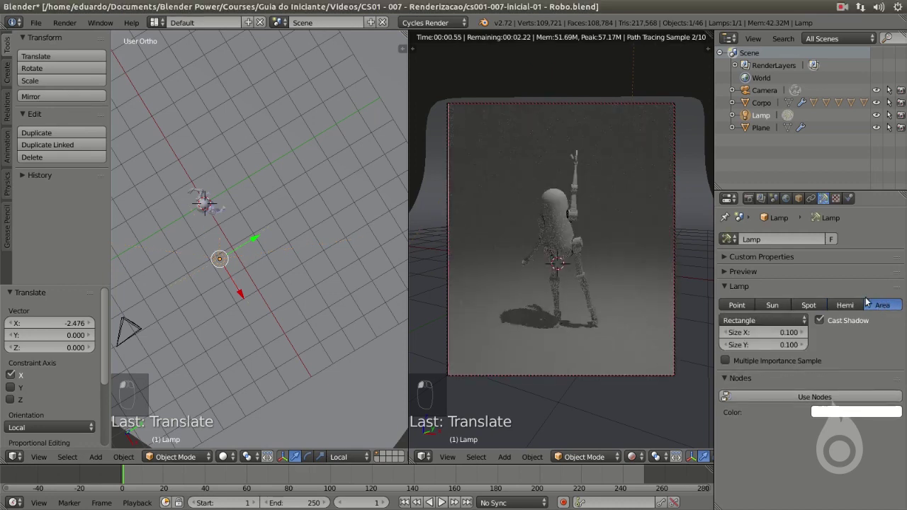
{"action": "left_click", "coordinate": [809, 305]}
{"action": "left_click", "coordinate": [776, 305]}
{"action": "left_click", "coordinate": [725, 305]}
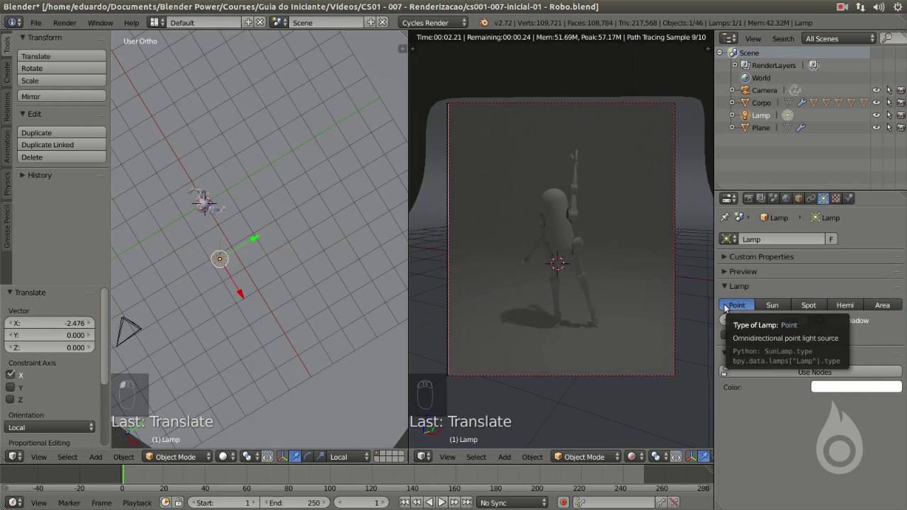
{"action": "middle_click_drag", "start_coordinate": [199, 285], "coordinate": [310, 238]}
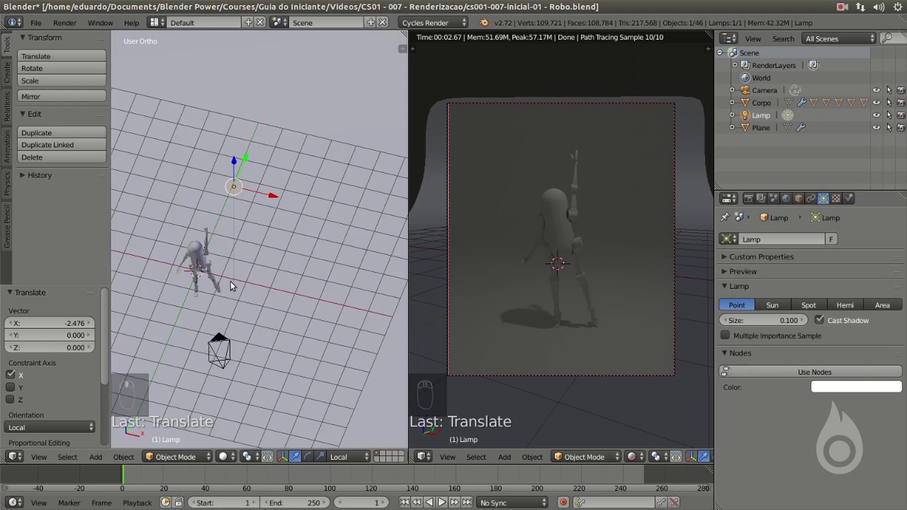
{"action": "middle_click_drag", "start_coordinate": [230, 286], "coordinate": [209, 193]}
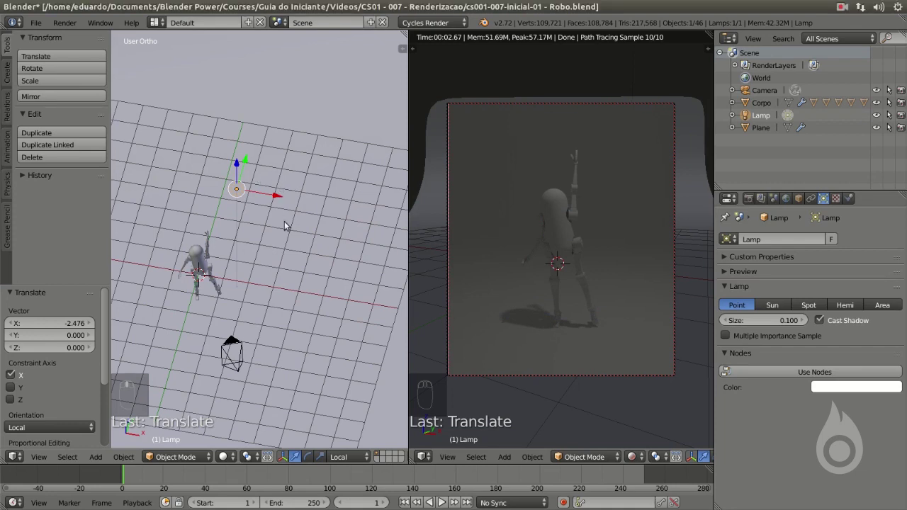
{"action": "key", "text": "shift+a"}
{"action": "mouse_move", "coordinate": [267, 318]}
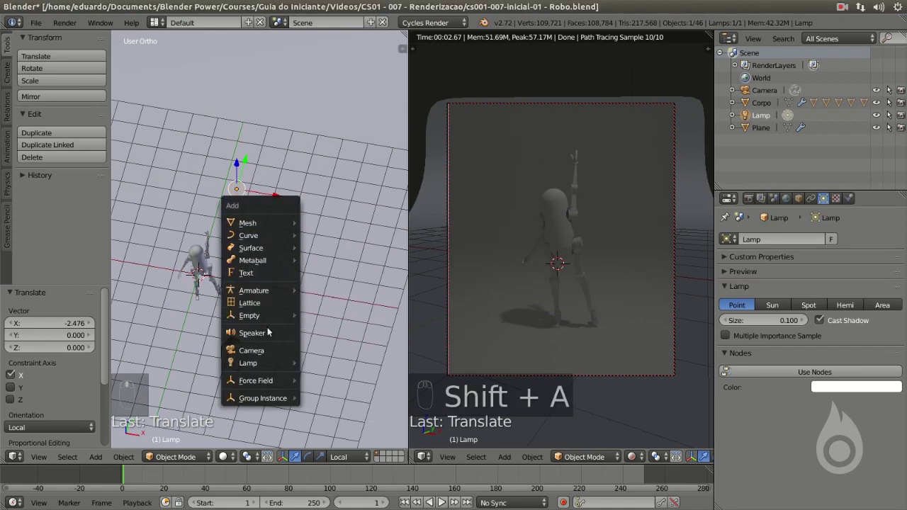
{"action": "mouse_move", "coordinate": [273, 365]}
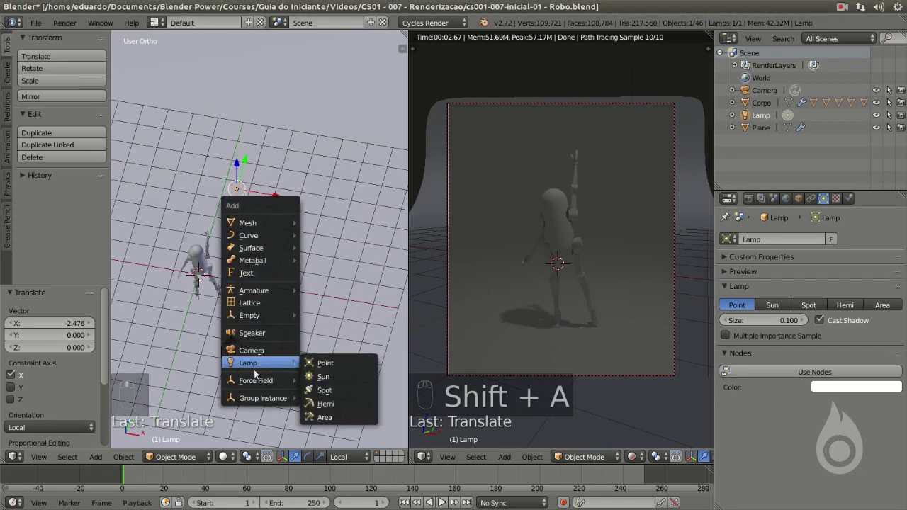
{"action": "left_click", "coordinate": [326, 417]}
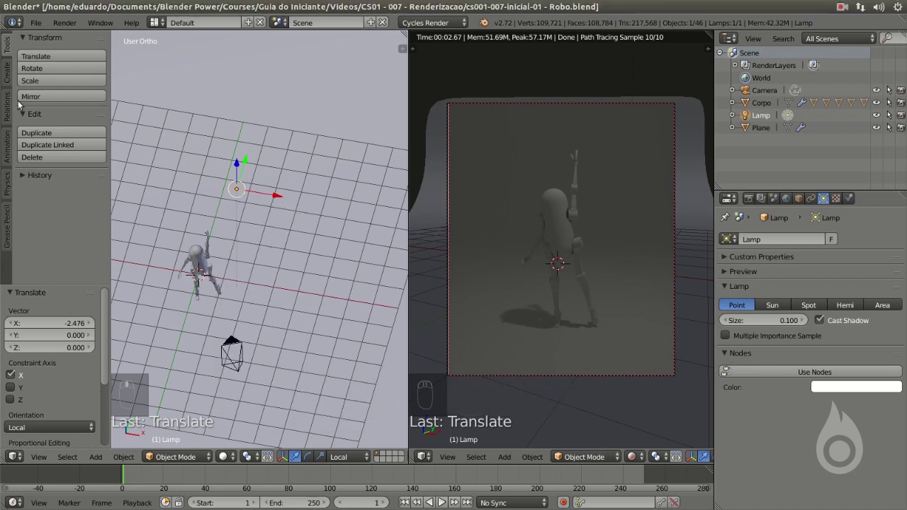
- Try adding a point lamp and moving it near the robot's legs, and delete it
{"action": "left_click", "coordinate": [8, 75]}
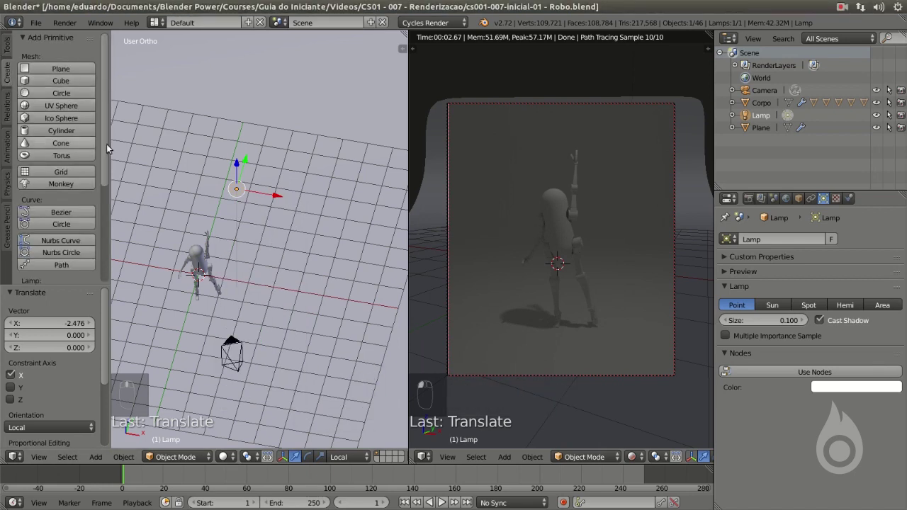
{"action": "scroll", "coordinate": [64, 177], "scroll_direction": "down", "scroll_amount": 4}
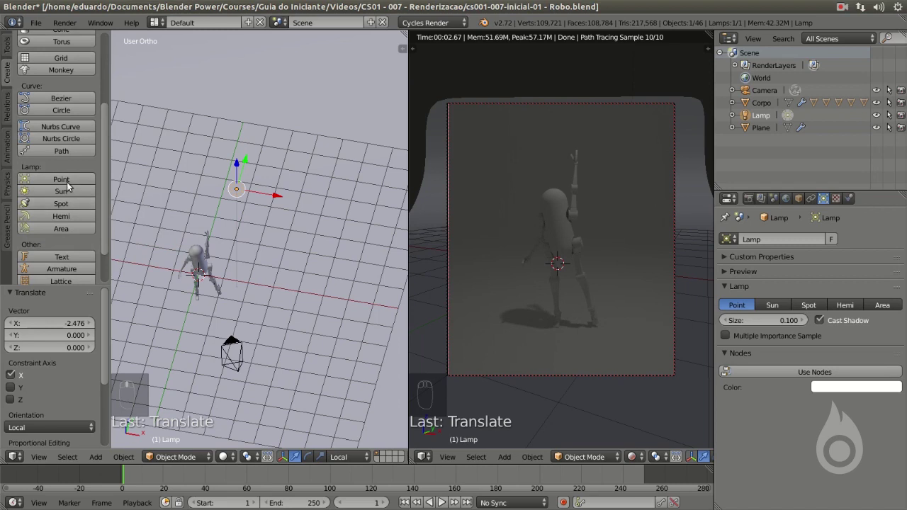
{"action": "left_click", "coordinate": [63, 180]}
{"action": "key", "text": "g"}
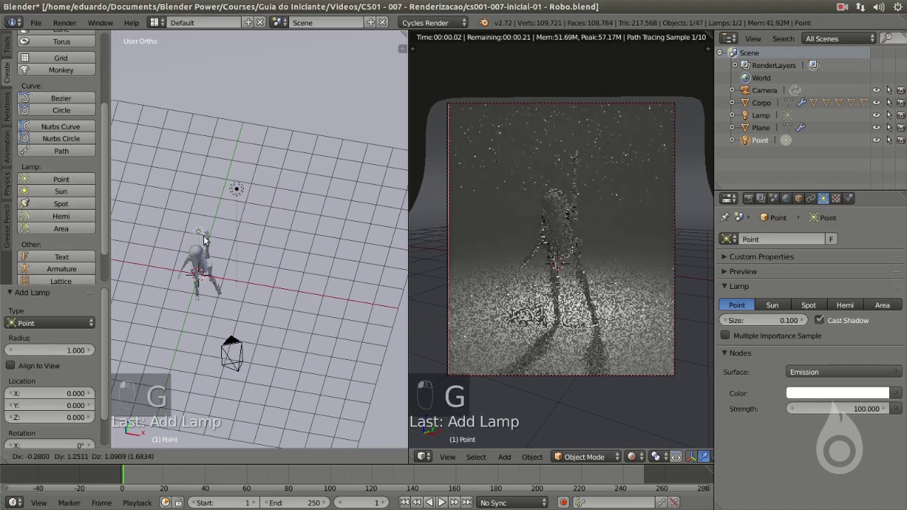
{"action": "left_click", "coordinate": [207, 281]}
{"action": "key", "text": "g"}
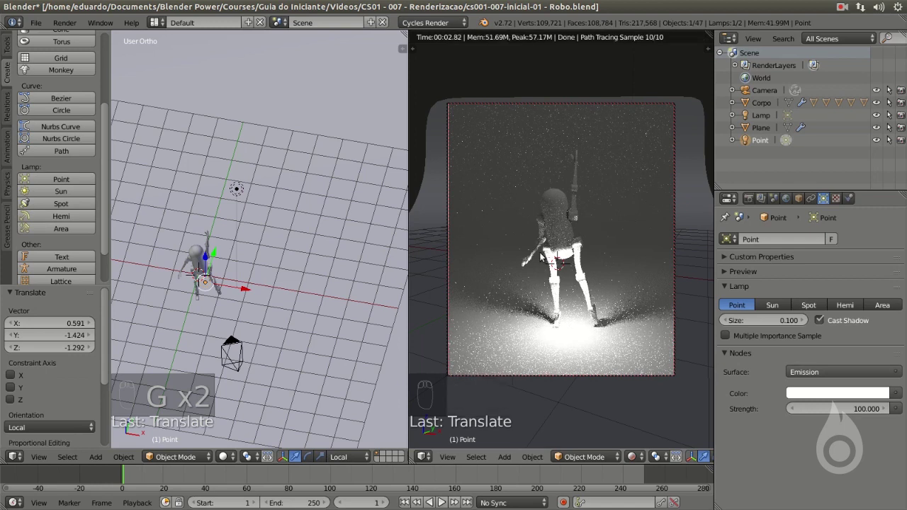
{"action": "key", "text": "x"}
{"action": "left_click", "coordinate": [249, 194]}
- Delete the scene's original lamp
{"action": "right_click", "coordinate": [236, 190]}
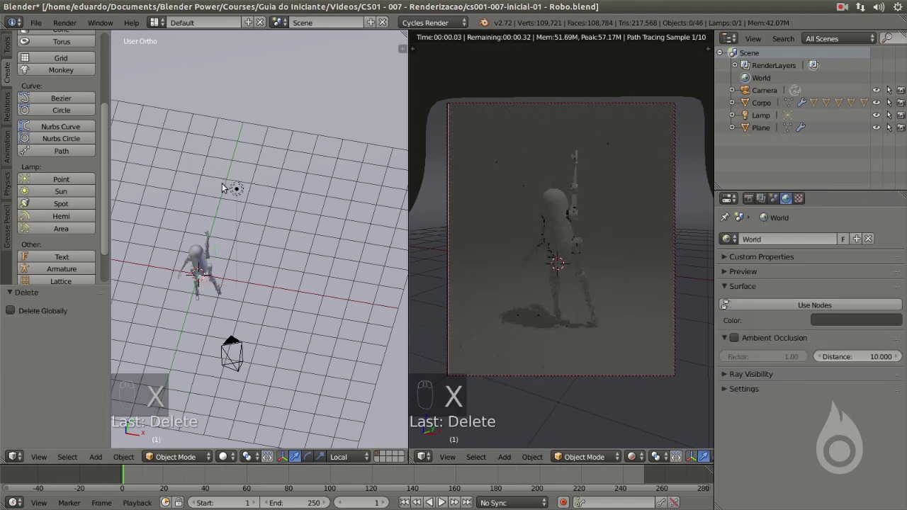
{"action": "key", "text": "x"}
{"action": "left_click", "coordinate": [235, 190]}
- Place the 3D cursor above the robot and add a plane there, scaled up about 2.374 times
{"action": "middle_click_drag", "start_coordinate": [235, 190], "coordinate": [187, 201]}
{"action": "left_click", "coordinate": [227, 173]}
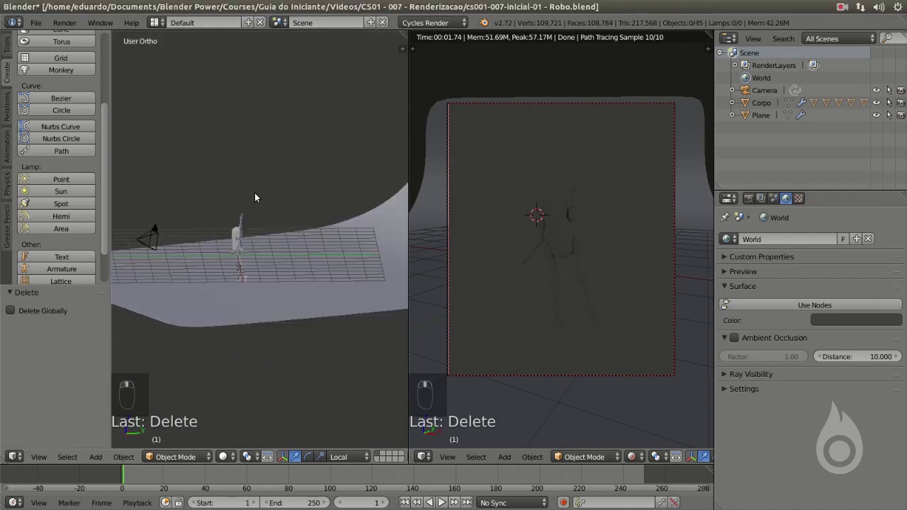
{"action": "key", "text": "KP_3"}
{"action": "key", "text": "KP_1"}
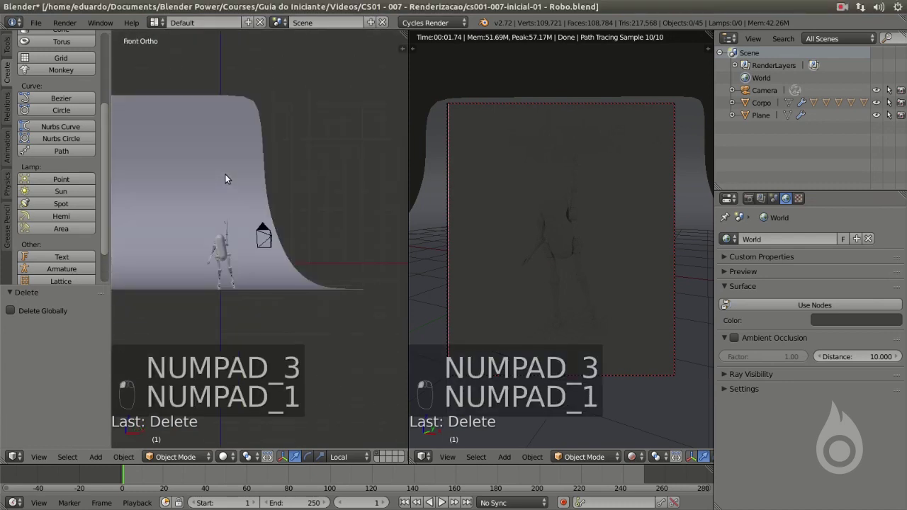
{"action": "middle_click_drag", "start_coordinate": [222, 199], "coordinate": [293, 247]}
{"action": "key", "text": "shift+a"}
{"action": "left_click", "coordinate": [306, 261]}
{"action": "scroll", "coordinate": [265, 243], "scroll_direction": "up", "scroll_amount": 2}
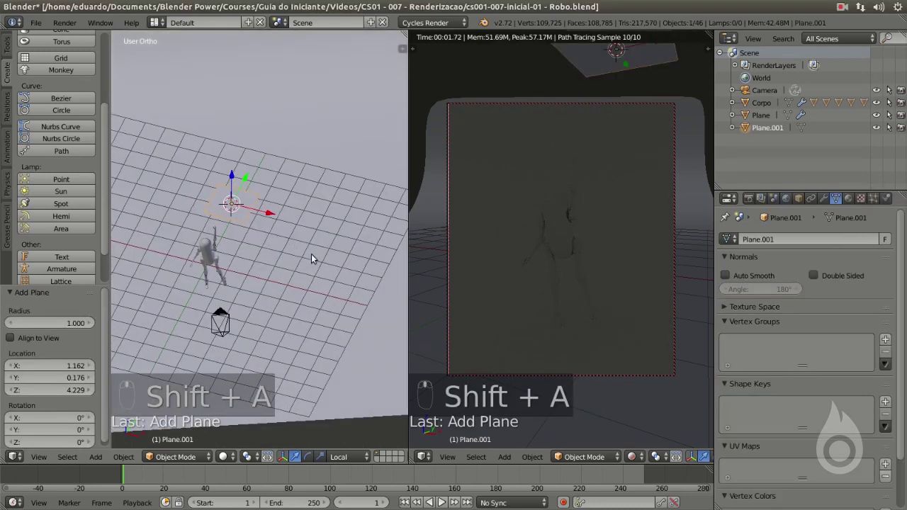
{"action": "key", "text": "s"}
{"action": "left_click", "coordinate": [365, 286]}
- In the right side view, move the plane towards the camera and tilt it by about -24.67°
{"action": "key", "text": "KP_3"}
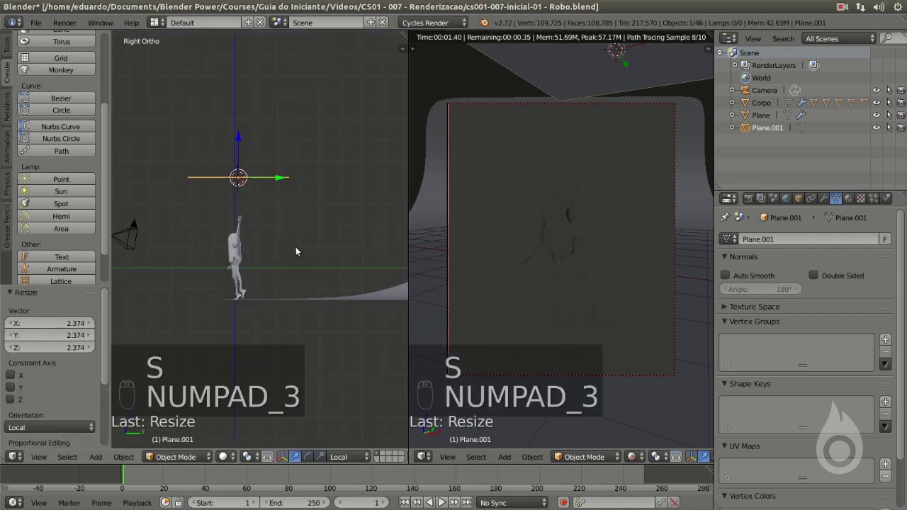
{"action": "key", "text": "g"}
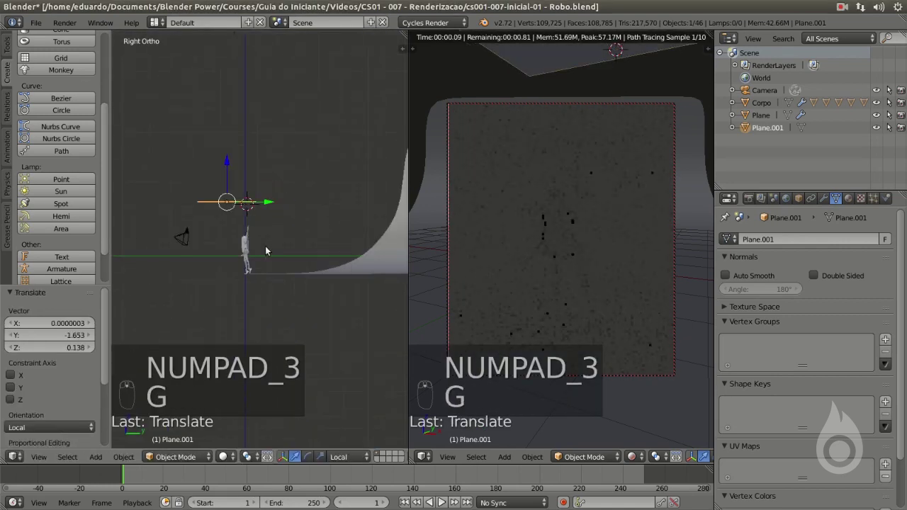
{"action": "left_click", "coordinate": [287, 238]}
{"action": "key", "text": "r"}
{"action": "left_click", "coordinate": [287, 236]}
- Enlarge the tilted plane, scale it back by a factor of 0.721, and raise it along its local Z axis
{"action": "key", "text": "s"}
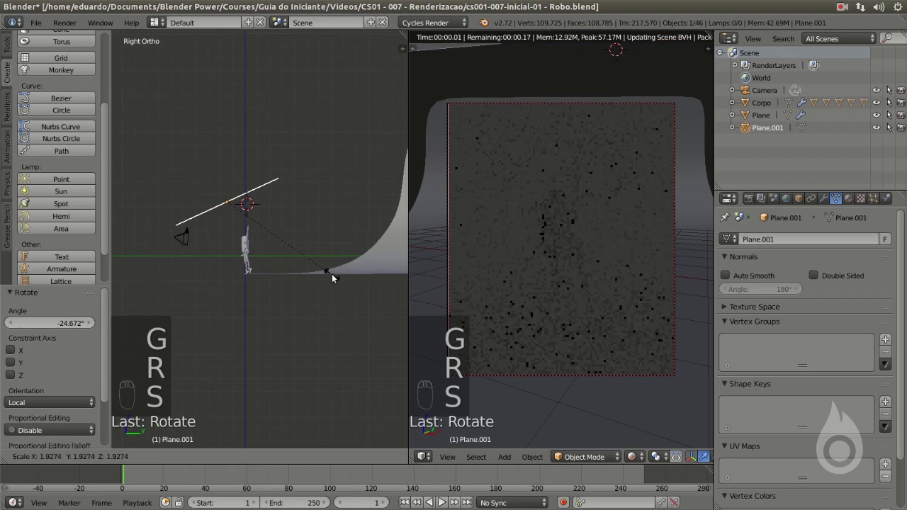
{"action": "left_click", "coordinate": [332, 273]}
{"action": "middle_click_drag", "start_coordinate": [331, 273], "coordinate": [285, 256]}
{"action": "key", "text": "s"}
{"action": "left_click", "coordinate": [288, 262]}
{"action": "scroll", "coordinate": [233, 223], "scroll_direction": "up", "scroll_amount": 2}
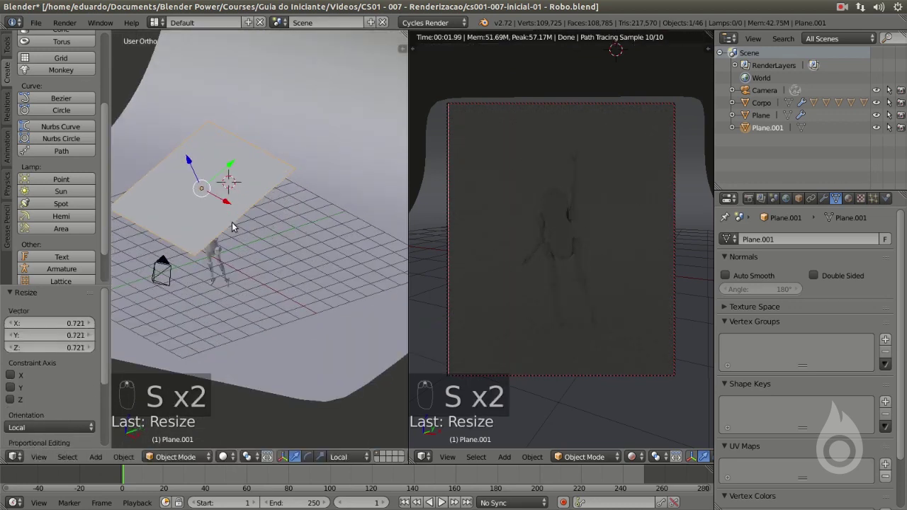
{"action": "left_click_drag", "start_coordinate": [197, 177], "coordinate": [171, 156]}
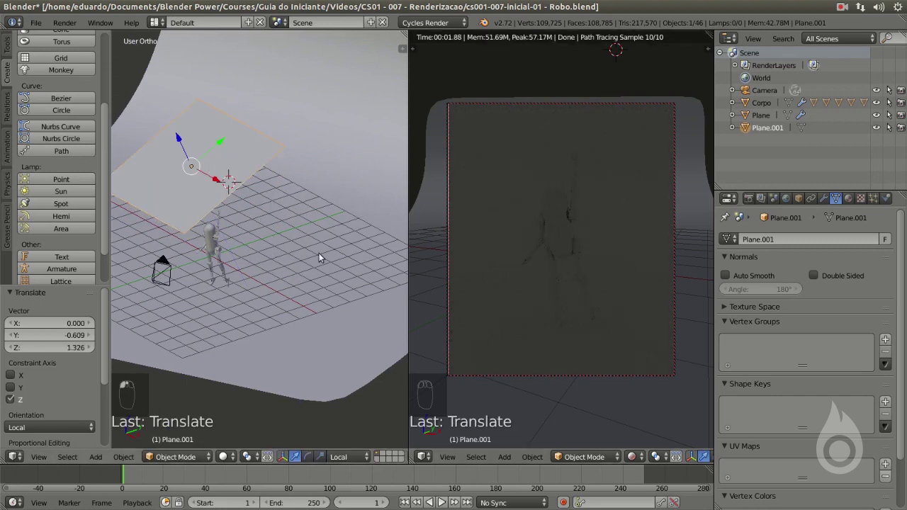
- Give the tilted plane a new material named luz and set its surface shader to Emission
{"action": "left_click", "coordinate": [848, 200]}
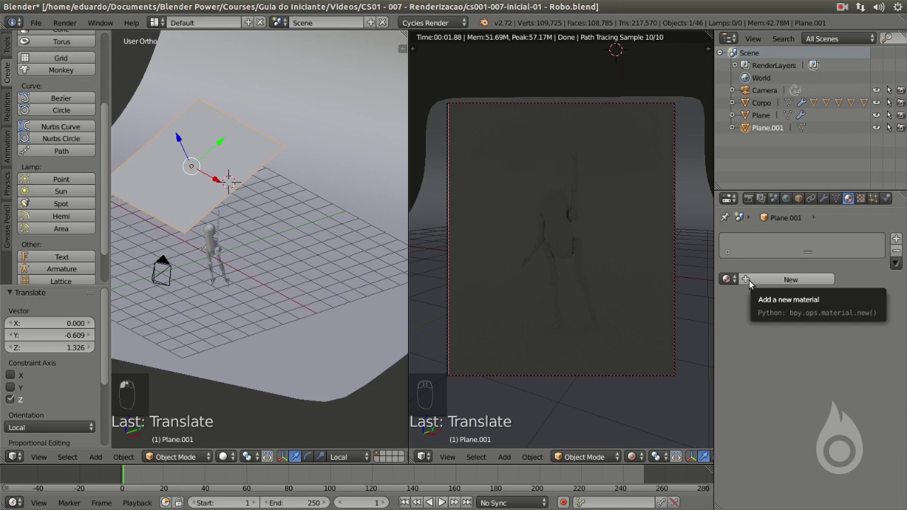
{"action": "left_click", "coordinate": [778, 283]}
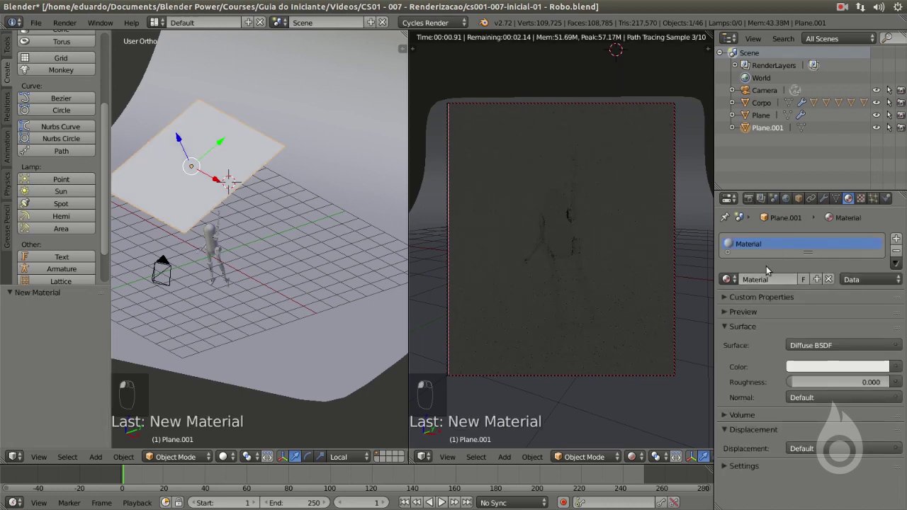
{"action": "left_click", "coordinate": [771, 278]}
{"action": "key", "text": "BackSpace"}
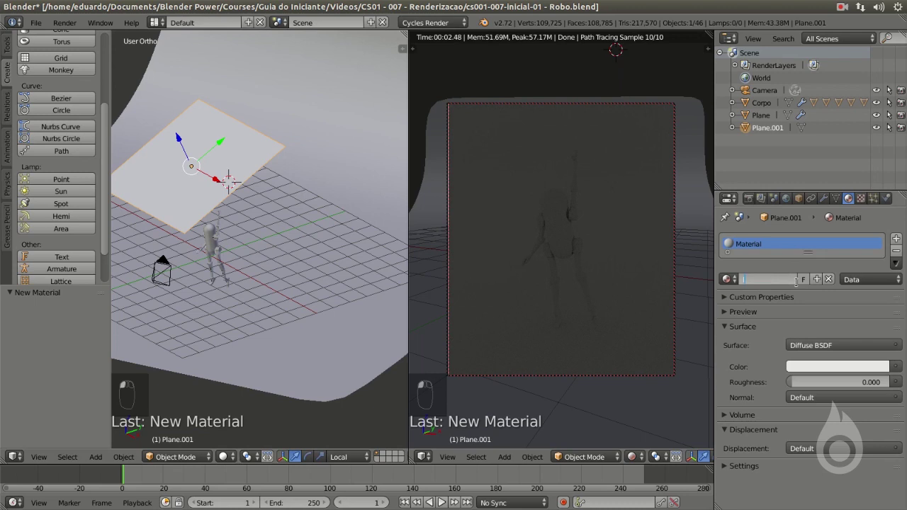
{"action": "key", "text": "Return"}
{"action": "left_click", "coordinate": [849, 345]}
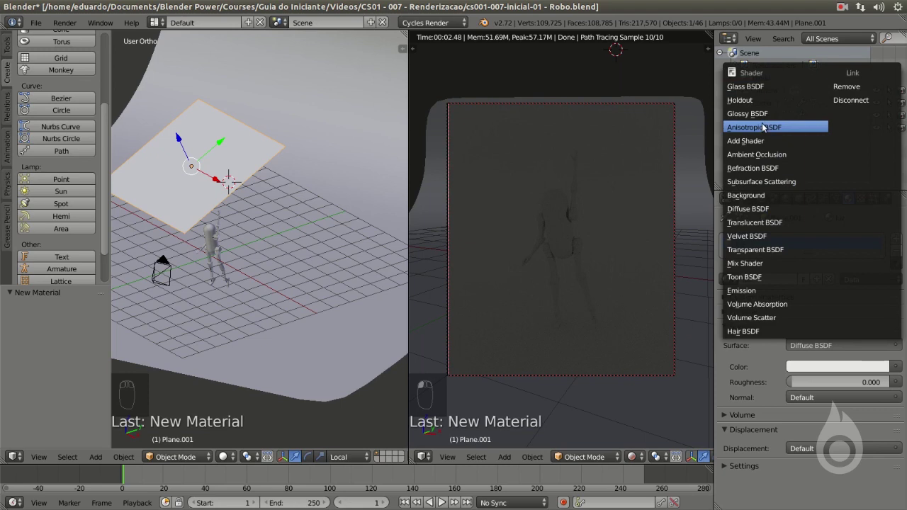
{"action": "left_click", "coordinate": [748, 292]}
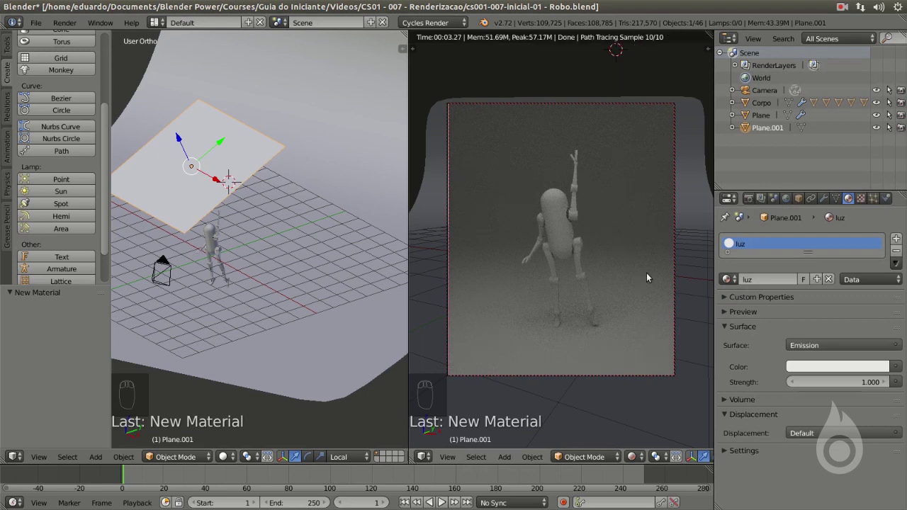
- Try emission strengths of 0 and 2 on the luz material to compare the lighting in the render preview
{"action": "left_click", "coordinate": [835, 366]}
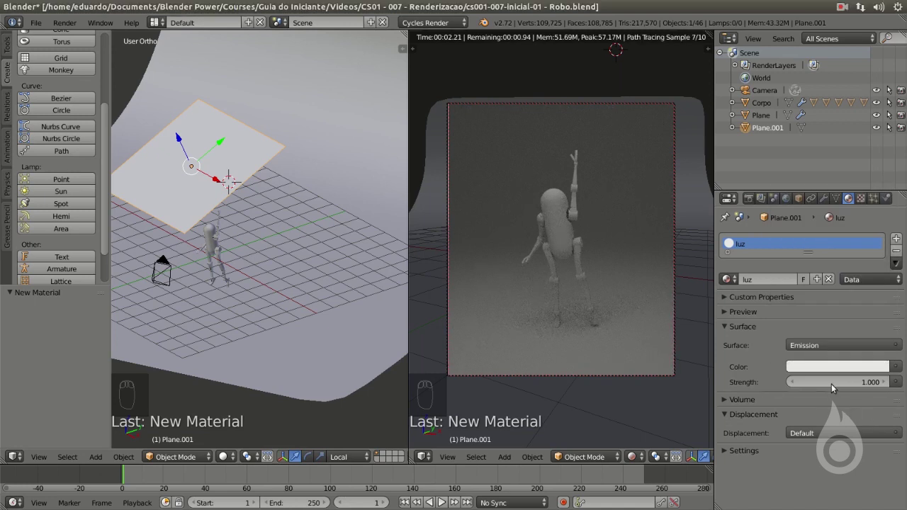
{"action": "left_click", "coordinate": [850, 383]}
{"action": "type", "text": "0"}
{"action": "key", "text": "Return"}
{"action": "left_click", "coordinate": [849, 382]}
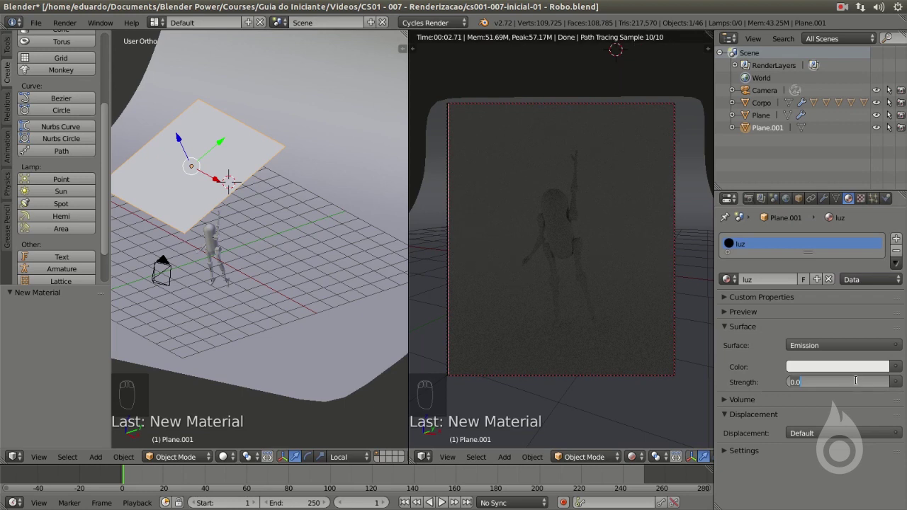
{"action": "type", "text": "2"}
{"action": "key", "text": "Return"}
- Set the luz material's emission strength to 5
{"action": "left_click", "coordinate": [854, 381]}
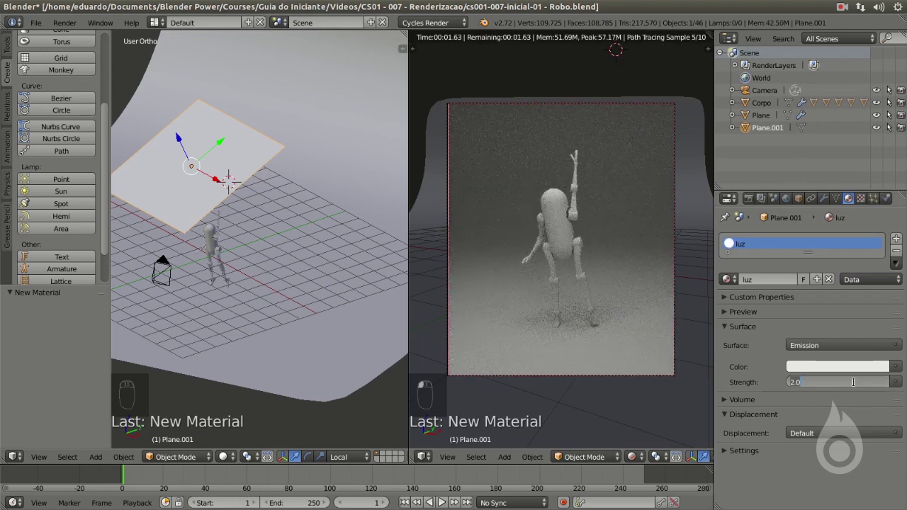
{"action": "type", "text": "5"}
{"action": "key", "text": "Return"}
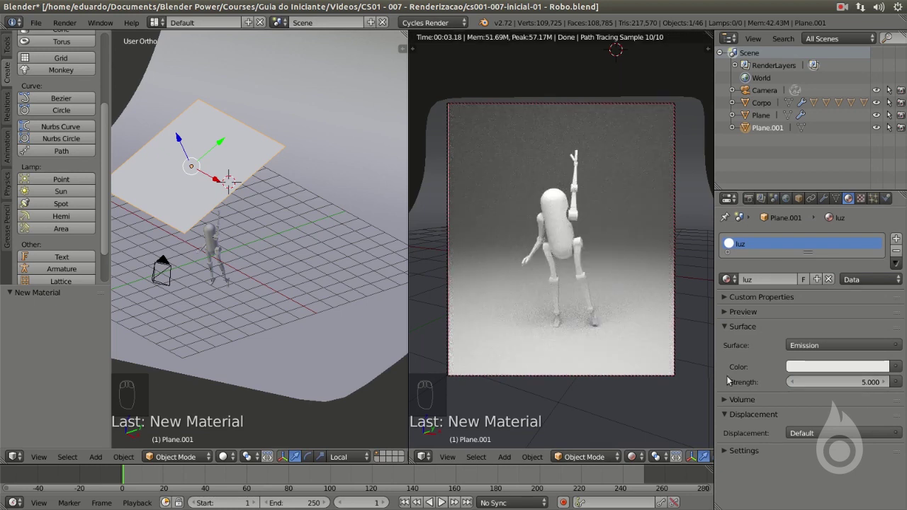
- Raise the light plane along its local Z axis and, with Global transform orientation, by a further 0.279 along Z
{"action": "left_click_drag", "start_coordinate": [180, 142], "coordinate": [169, 117]}
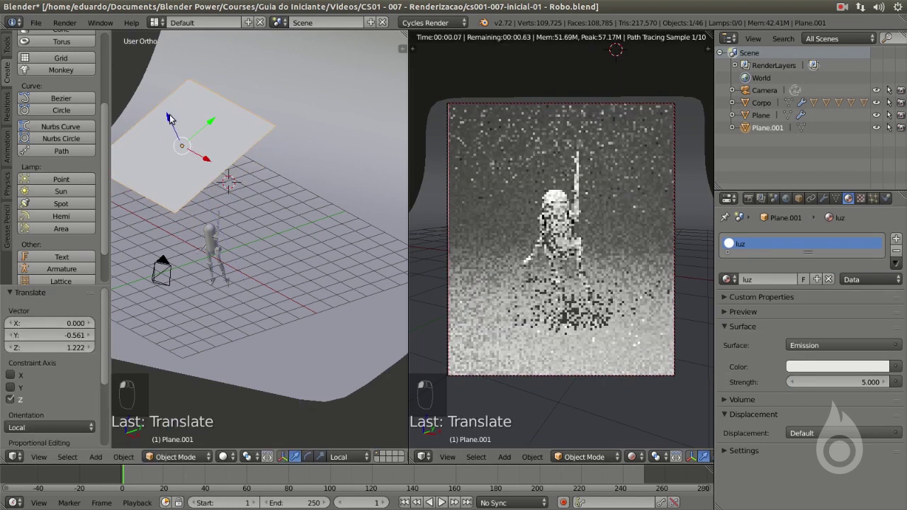
{"action": "middle_click_drag", "start_coordinate": [169, 117], "coordinate": [210, 193]}
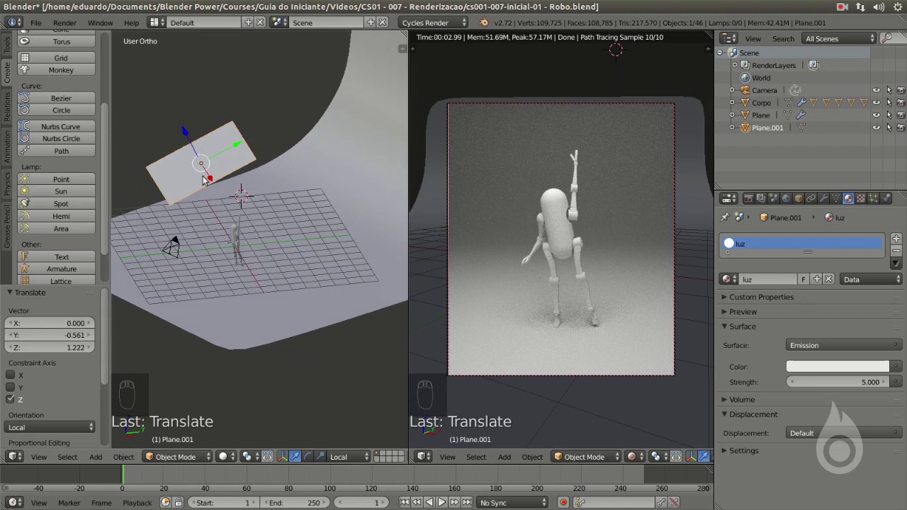
{"action": "left_click", "coordinate": [342, 457]}
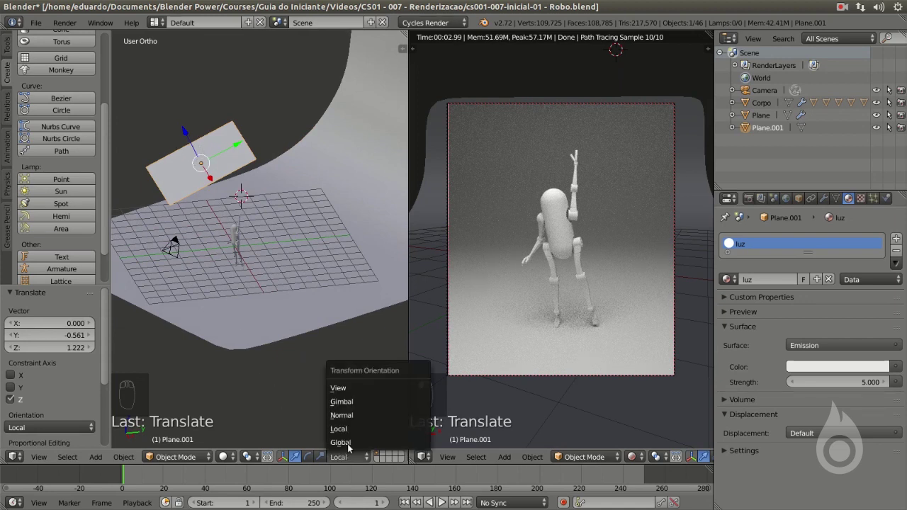
{"action": "left_click", "coordinate": [343, 442]}
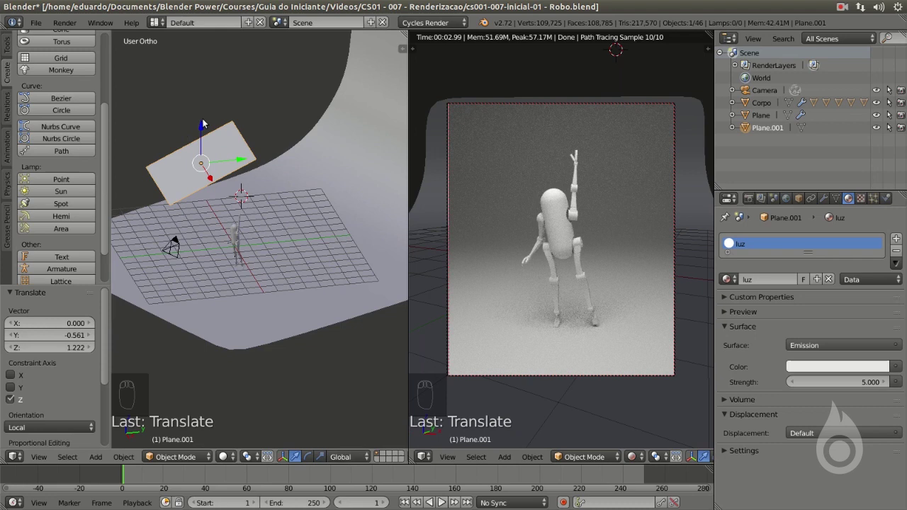
{"action": "left_click_drag", "start_coordinate": [202, 124], "coordinate": [203, 106]}
- Duplicate the light plane and place the copy higher up behind the robot, offset about -2.251, 9.795, 7.006
{"action": "middle_click_drag", "start_coordinate": [203, 106], "coordinate": [278, 239]}
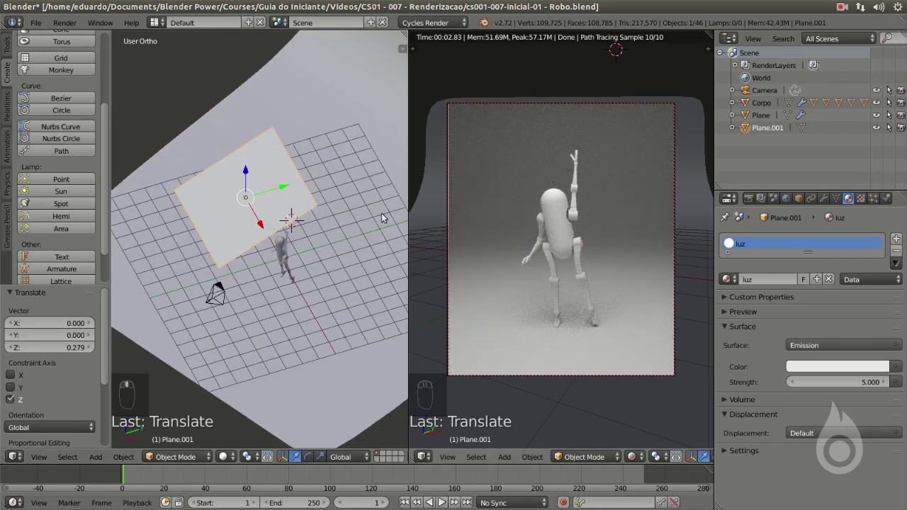
{"action": "scroll", "coordinate": [383, 218], "scroll_direction": "down", "scroll_amount": 3}
{"action": "middle_click_drag", "start_coordinate": [284, 234], "coordinate": [222, 262]}
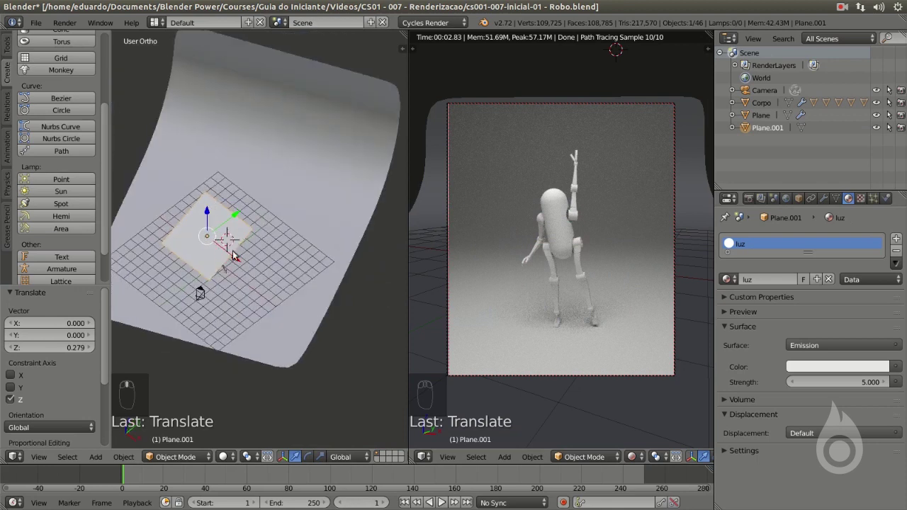
{"action": "key", "text": "shift+d"}
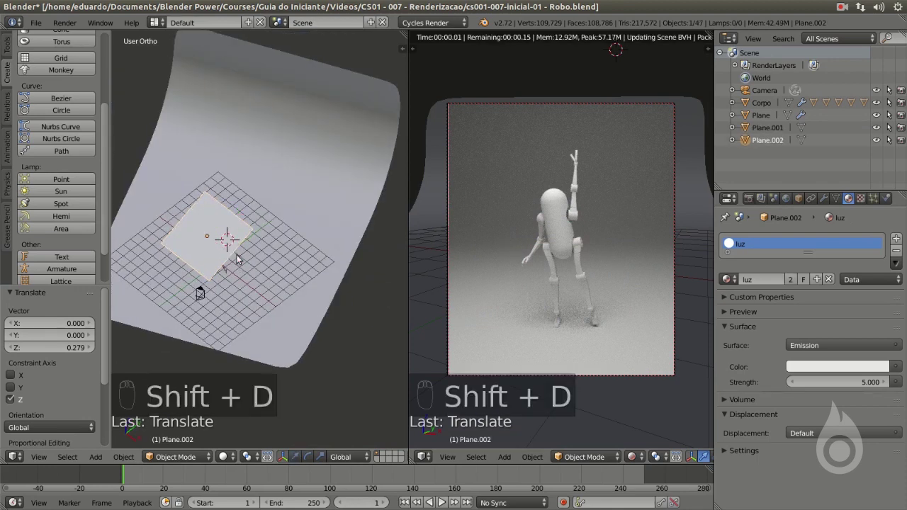
{"action": "left_click", "coordinate": [291, 149]}
- Rotate and reposition the rear light plane above and behind the robot, and scale it by 1.160
{"action": "middle_click_drag", "start_coordinate": [243, 158], "coordinate": [401, 248]}
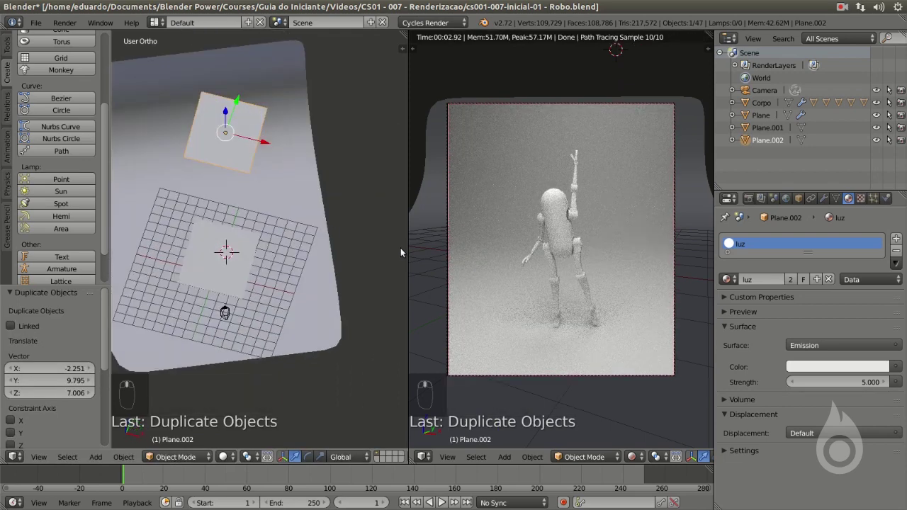
{"action": "key", "text": "r"}
{"action": "left_click", "coordinate": [319, 181]}
{"action": "key", "text": "g"}
{"action": "left_click", "coordinate": [312, 180]}
{"action": "middle_click_drag", "start_coordinate": [282, 209], "coordinate": [318, 102]}
{"action": "key", "text": "g"}
{"action": "left_click", "coordinate": [335, 107]}
{"action": "key", "text": "s"}
{"action": "left_click", "coordinate": [328, 237]}
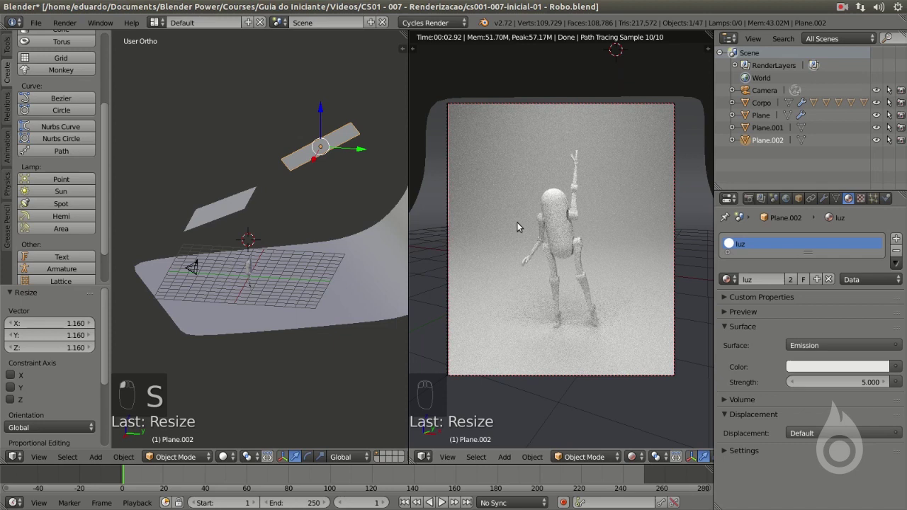
- Duplicate the front light plane, place the copy beside the robot and scale it by 0.411
{"action": "middle_click_drag", "start_coordinate": [305, 270], "coordinate": [247, 245]}
{"action": "scroll", "coordinate": [267, 251], "scroll_direction": "up", "scroll_amount": 3}
{"action": "right_click", "coordinate": [264, 242]}
{"action": "key", "text": "shift+d"}
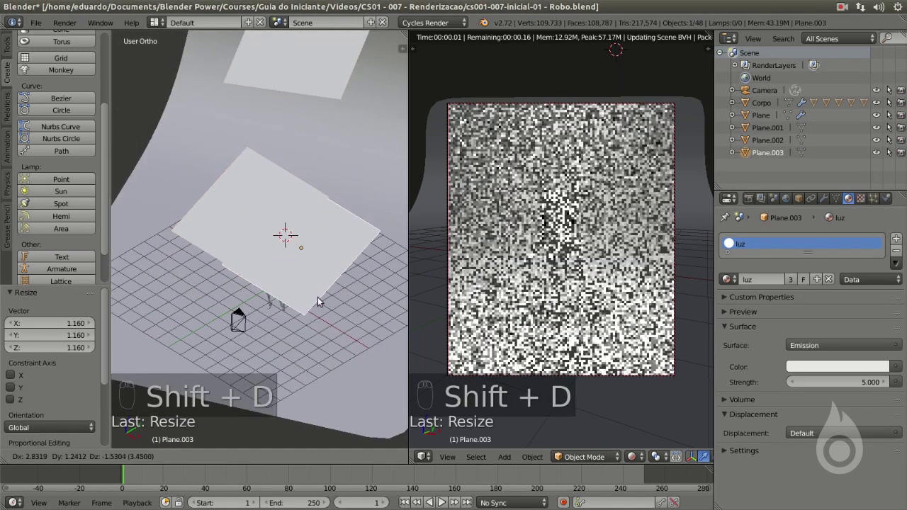
{"action": "left_click", "coordinate": [347, 342]}
{"action": "key", "text": "s"}
{"action": "left_click", "coordinate": [320, 316]}
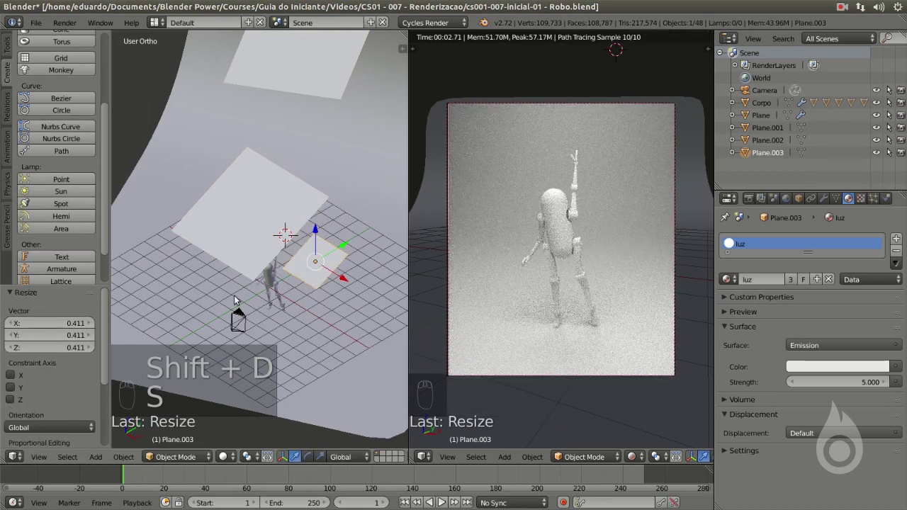
- Clear the small plane's rotation, turn it nearly upright in the front view and move it about 4.242 down
{"action": "key", "text": "alt+r"}
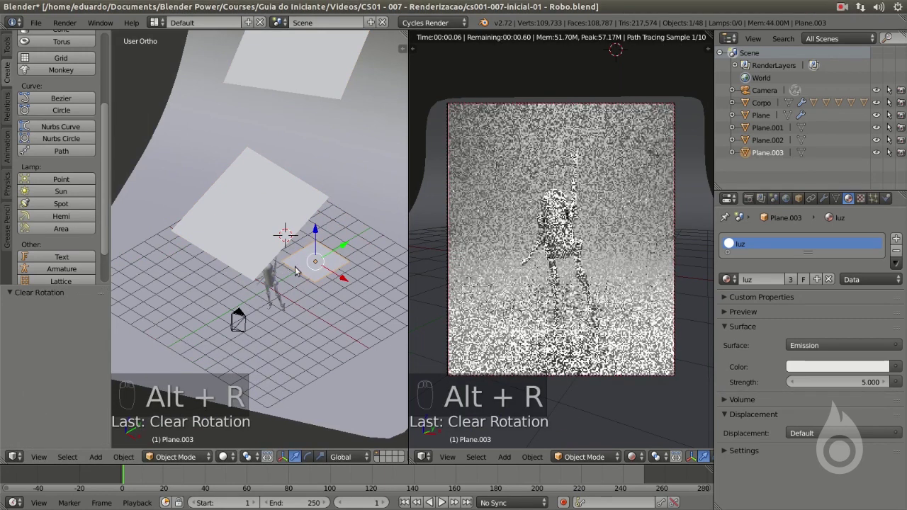
{"action": "key", "text": "KP_1"}
{"action": "middle_click_drag", "start_coordinate": [275, 266], "coordinate": [231, 190], "text": "shift"}
{"action": "key", "text": "r"}
{"action": "left_click", "coordinate": [282, 236]}
{"action": "key", "text": "g"}
{"action": "left_click", "coordinate": [280, 261]}
- Adjust the small light plane's tilt in the front view and shift it about -0.191 in X and 0.319 in Z
{"action": "key", "text": "r"}
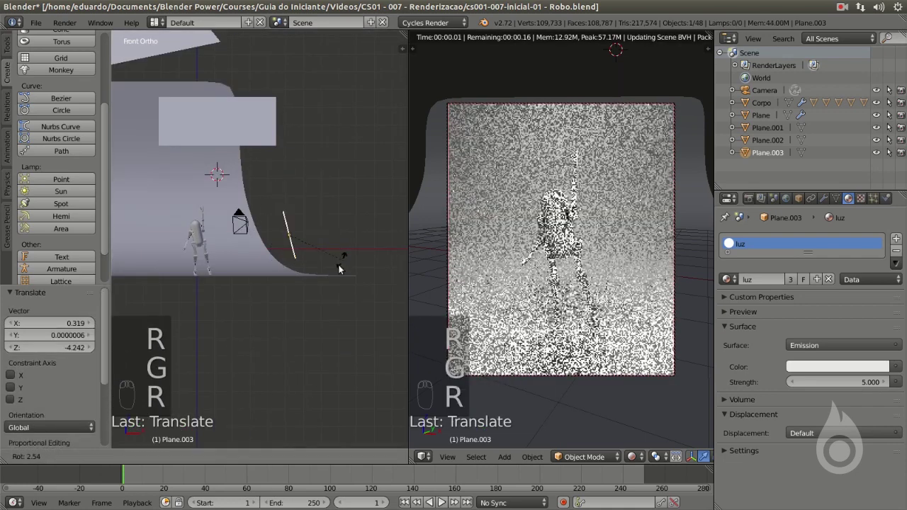
{"action": "left_click", "coordinate": [333, 273]}
{"action": "key", "text": "r"}
{"action": "key", "text": "g"}
{"action": "left_click", "coordinate": [350, 247]}
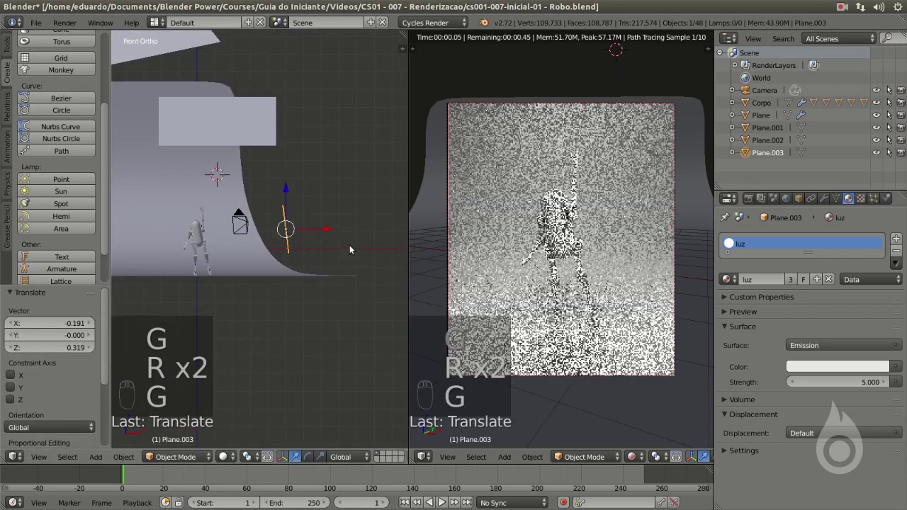
- Rotate the small light plane about -33.603° in the top view and switch that viewport to wireframe shading
{"action": "key", "text": "KP_7"}
{"action": "key", "text": "r"}
{"action": "left_click", "coordinate": [371, 231]}
{"action": "key", "text": "z"}
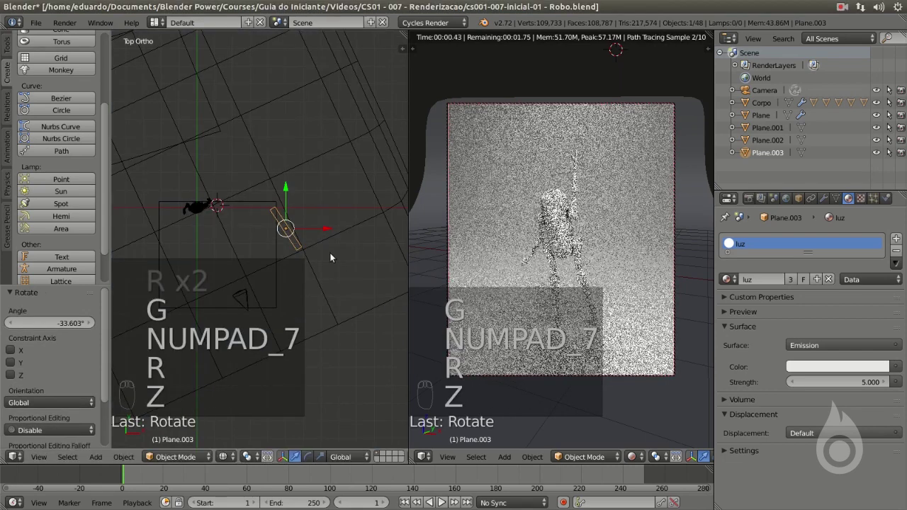
- Move the small light plane behind and to the side of the robot, about 1.18 in X and 4.338 in Y overall
{"action": "key", "text": "g"}
{"action": "left_click", "coordinate": [327, 164]}
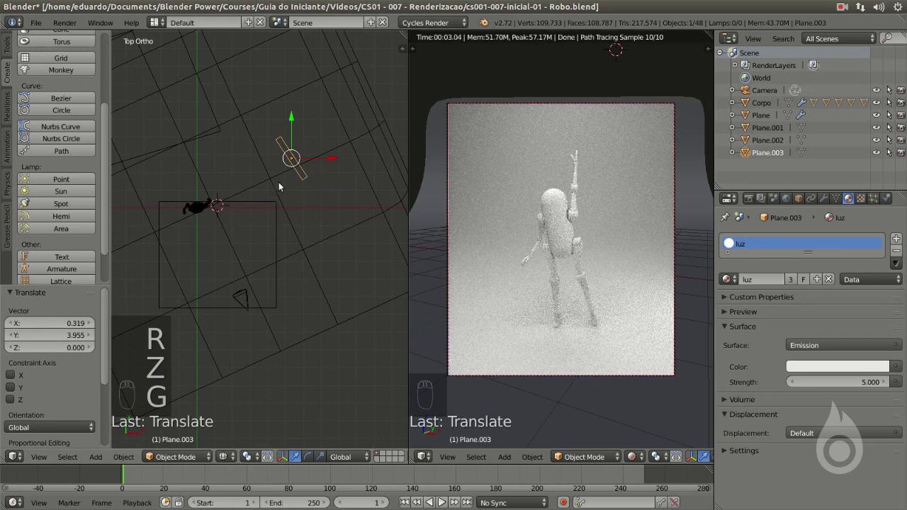
{"action": "key", "text": "g"}
{"action": "left_click", "coordinate": [292, 207]}
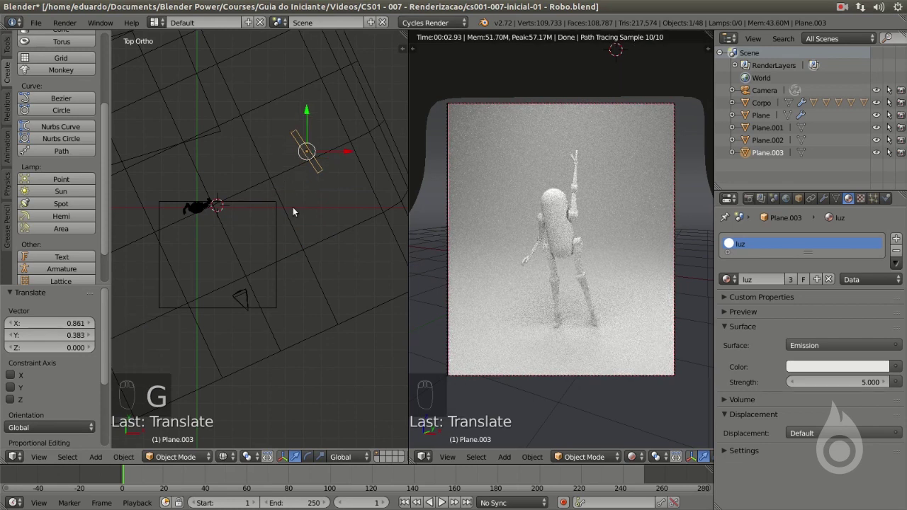
- Select the robot's body and give it a new material named Plastico
{"action": "middle_click_drag", "start_coordinate": [271, 266], "coordinate": [206, 212]}
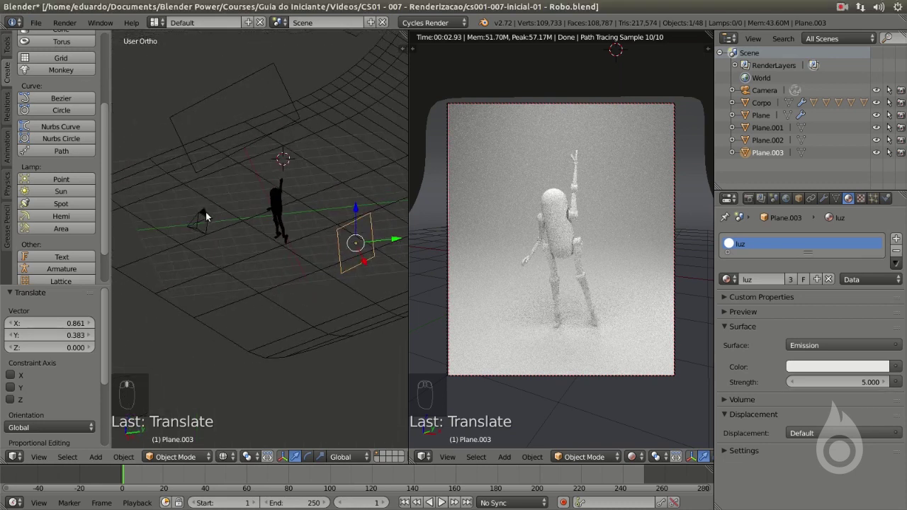
{"action": "scroll", "coordinate": [225, 210], "scroll_direction": "up", "scroll_amount": 6}
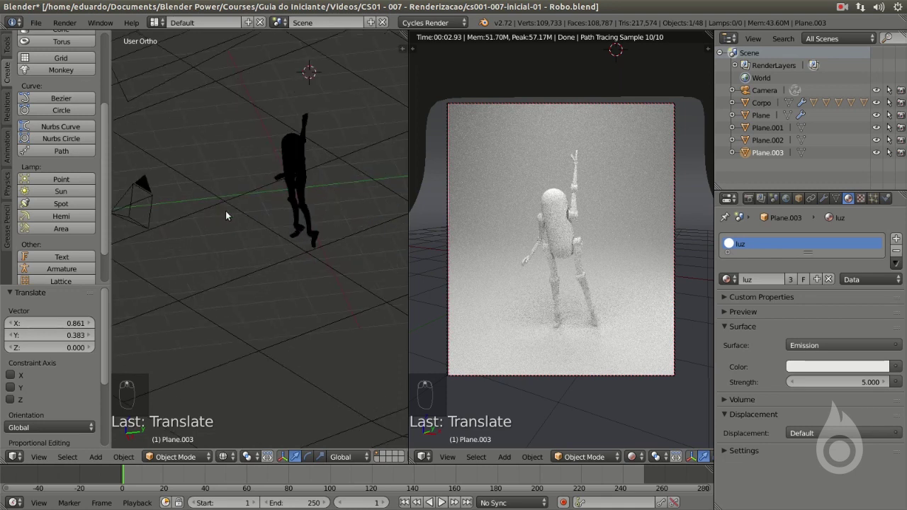
{"action": "right_click", "coordinate": [262, 186]}
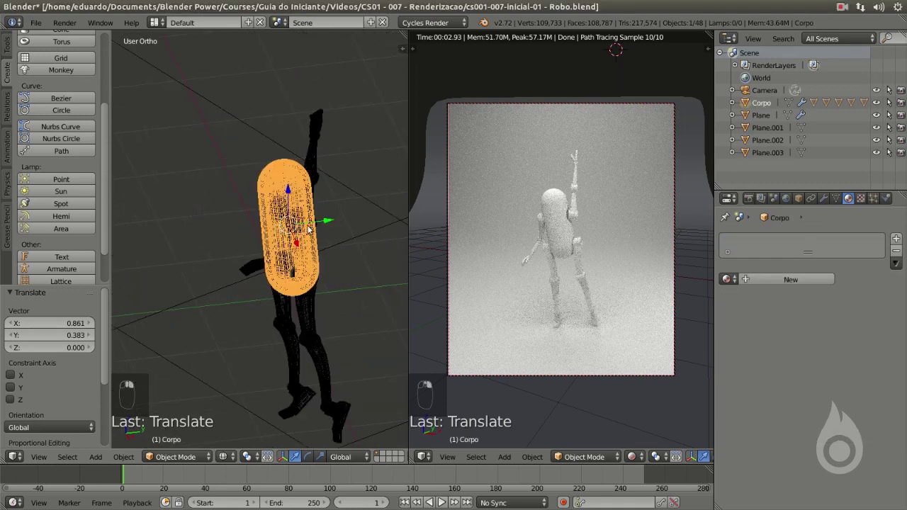
{"action": "left_click", "coordinate": [800, 280]}
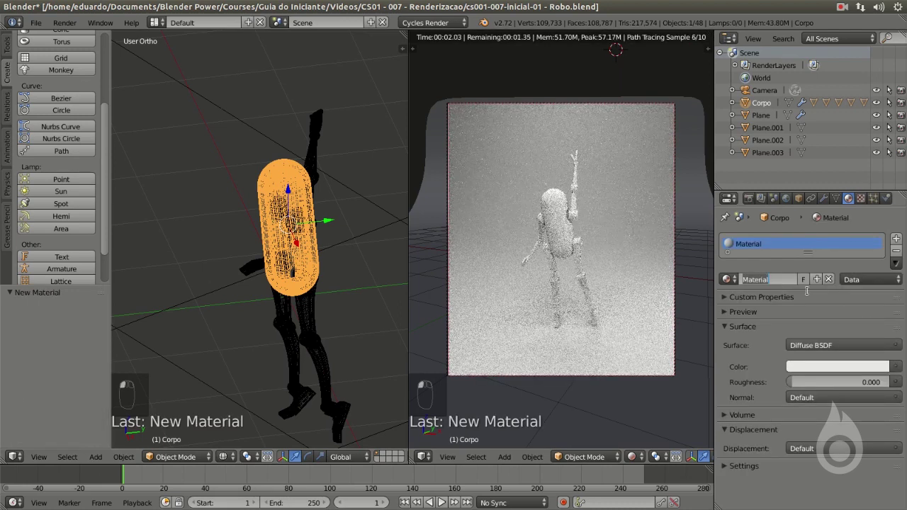
{"action": "type", "text": "plast"}
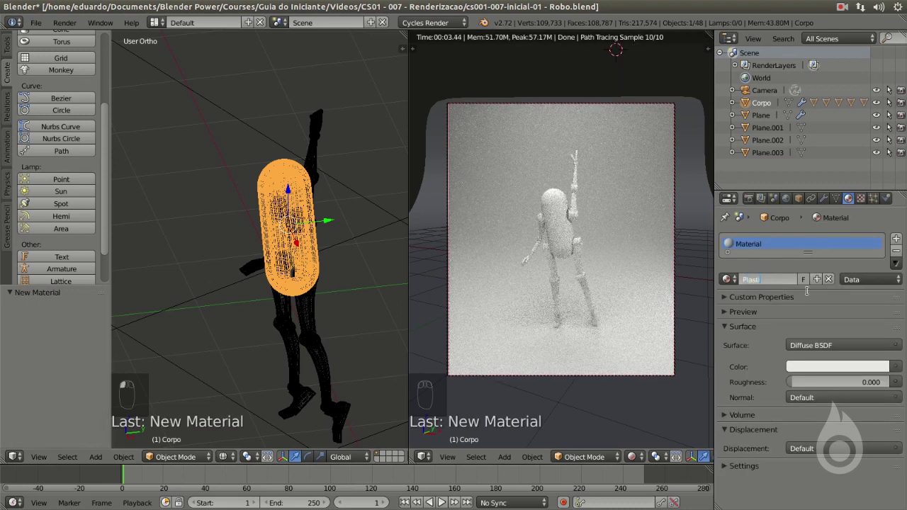
{"action": "key", "text": "Return"}
- Try an Emission surface on the Plastico material and return it to Diffuse BSDF
{"action": "left_click", "coordinate": [804, 348]}
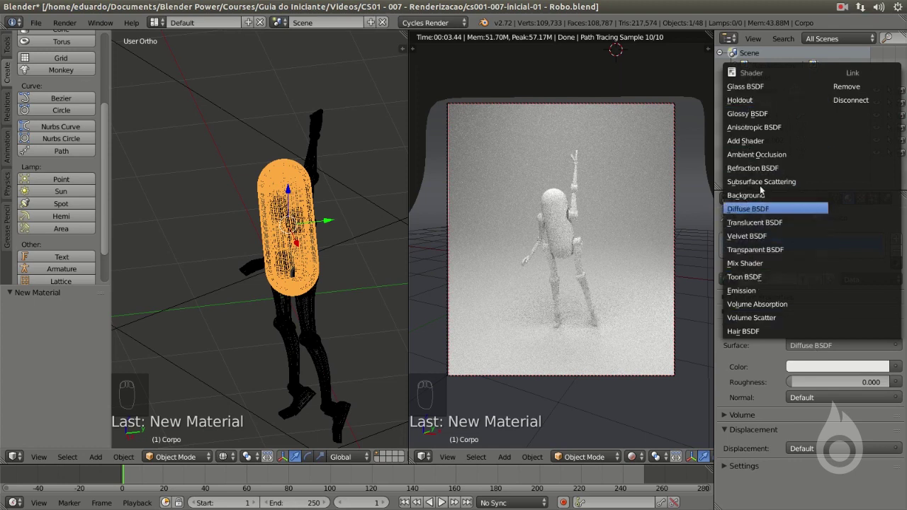
{"action": "left_click", "coordinate": [759, 290]}
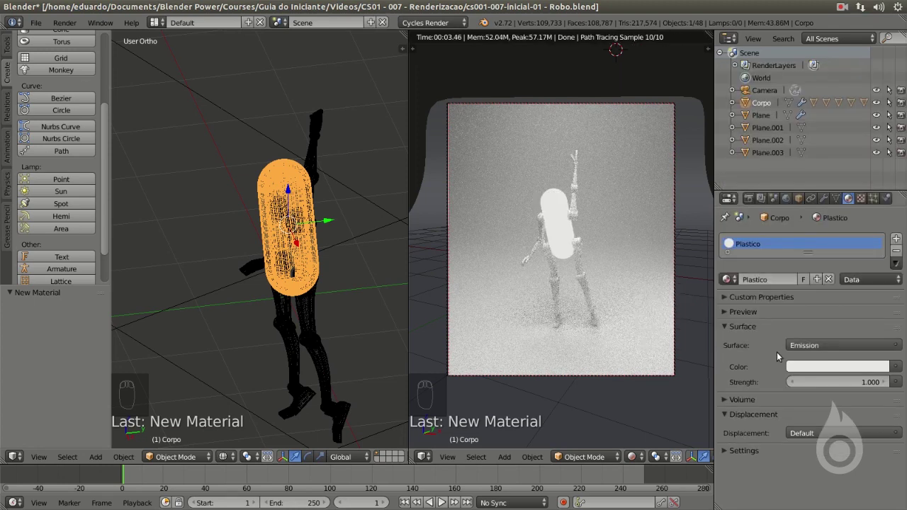
{"action": "left_click", "coordinate": [804, 349]}
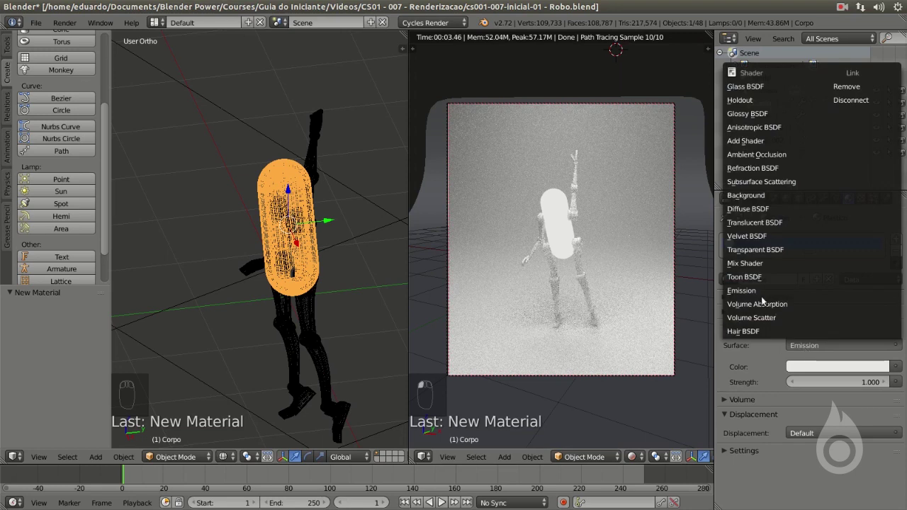
{"action": "left_click", "coordinate": [741, 209]}
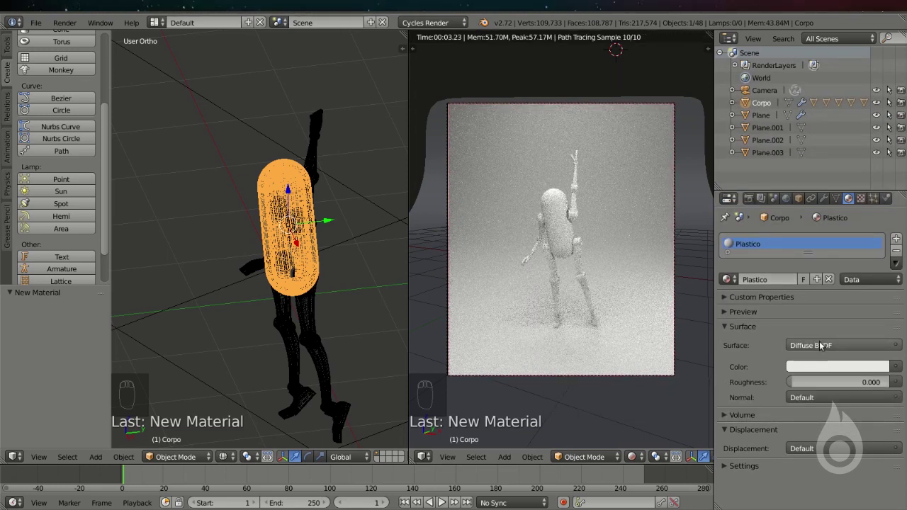
- Try a Glossy BSDF surface on the Plastico material, and replace it with a Mix Shader
{"action": "left_click", "coordinate": [820, 345]}
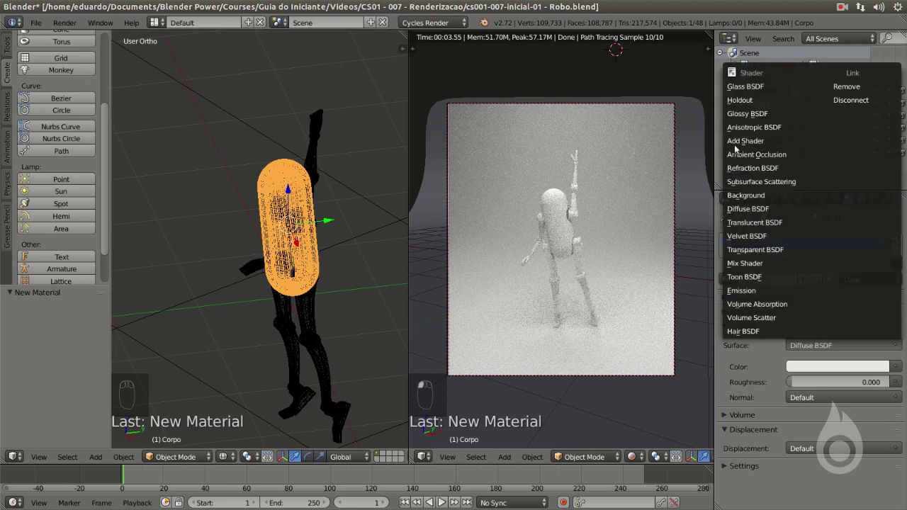
{"action": "left_click", "coordinate": [737, 114]}
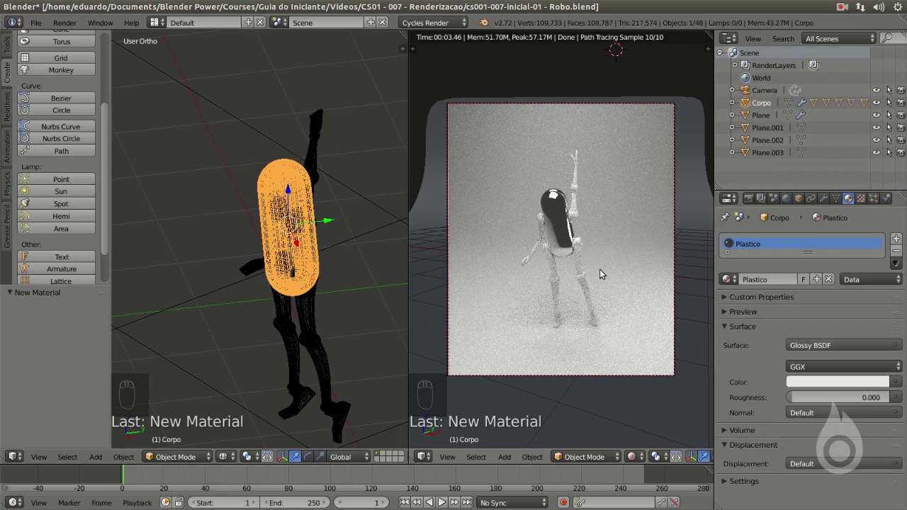
{"action": "left_click", "coordinate": [812, 345]}
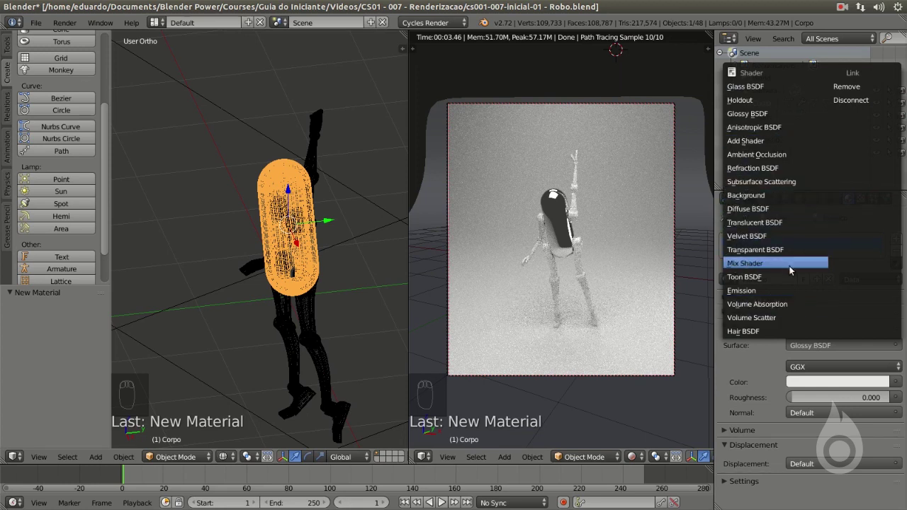
{"action": "left_click", "coordinate": [789, 265]}
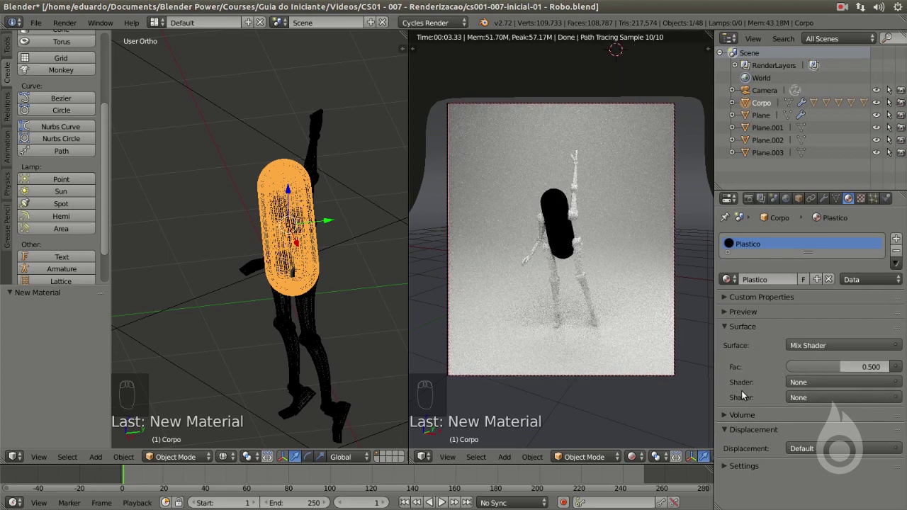
- Assign Diffuse BSDF as the mix's first shader and Glossy BSDF as its second
{"action": "left_click", "coordinate": [813, 383]}
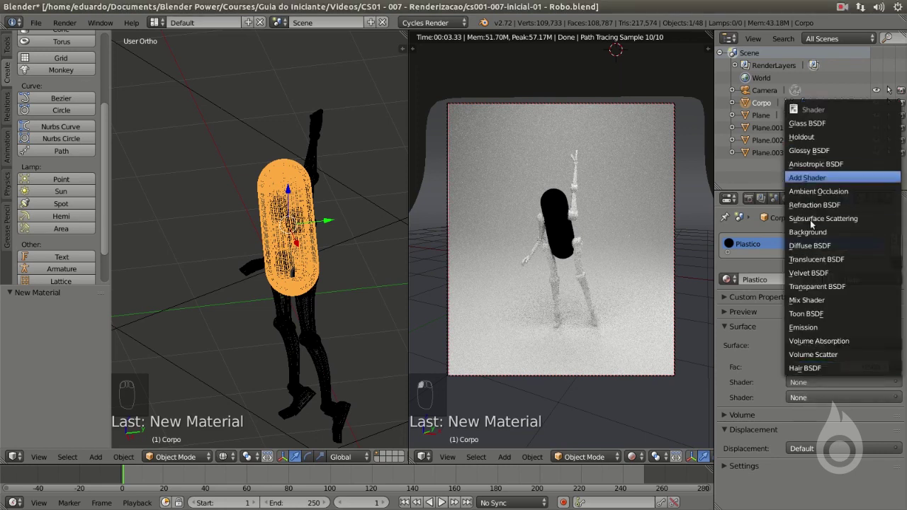
{"action": "left_click", "coordinate": [808, 245]}
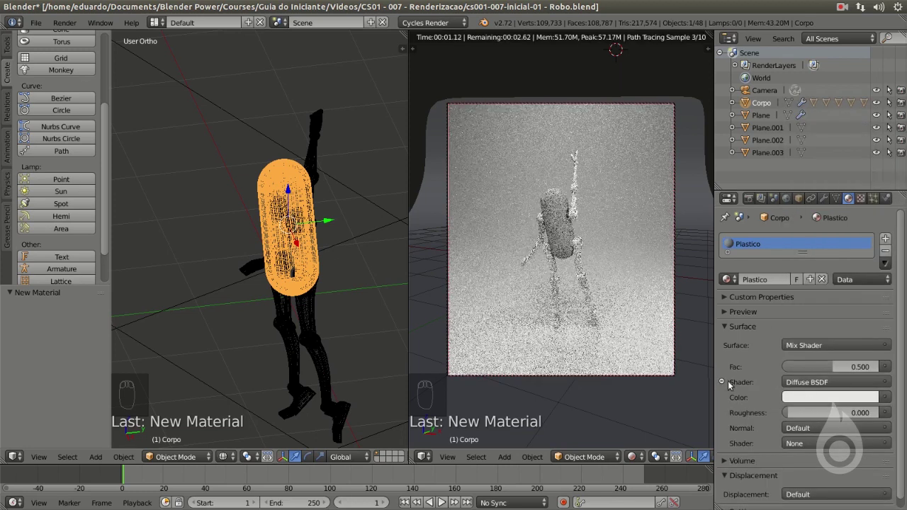
{"action": "left_click", "coordinate": [722, 382]}
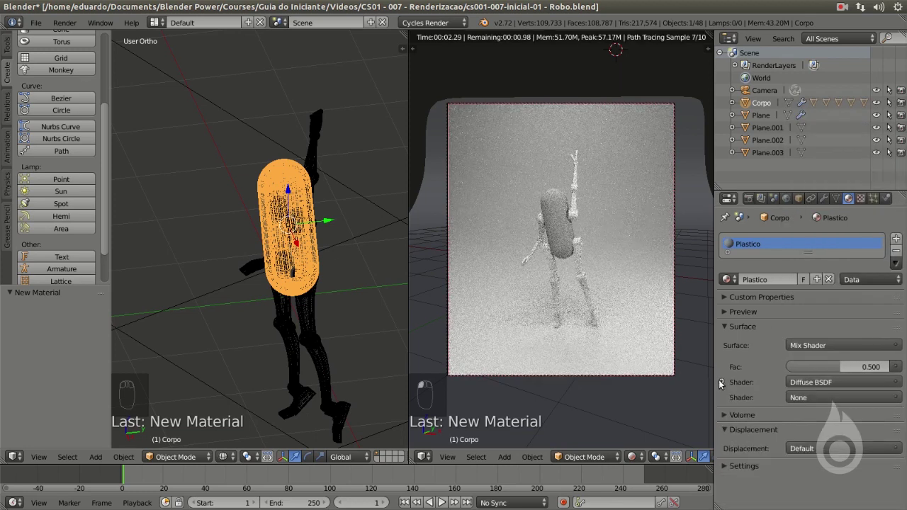
{"action": "left_click", "coordinate": [812, 397]}
{"action": "left_click", "coordinate": [808, 164]}
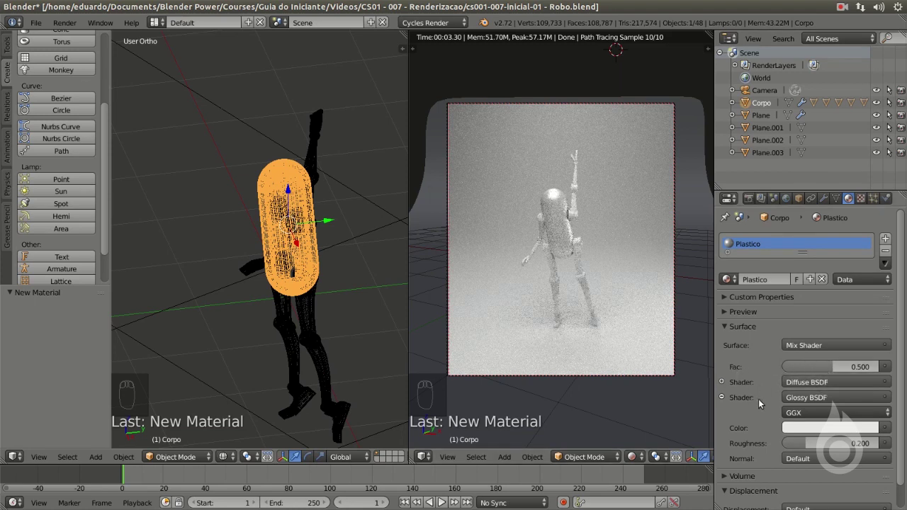
- Compare mix factors of 0.000 and 1.000 on the body, using a render border drawn around the robot's torso
{"action": "left_click_drag", "start_coordinate": [837, 366], "coordinate": [784, 367]}
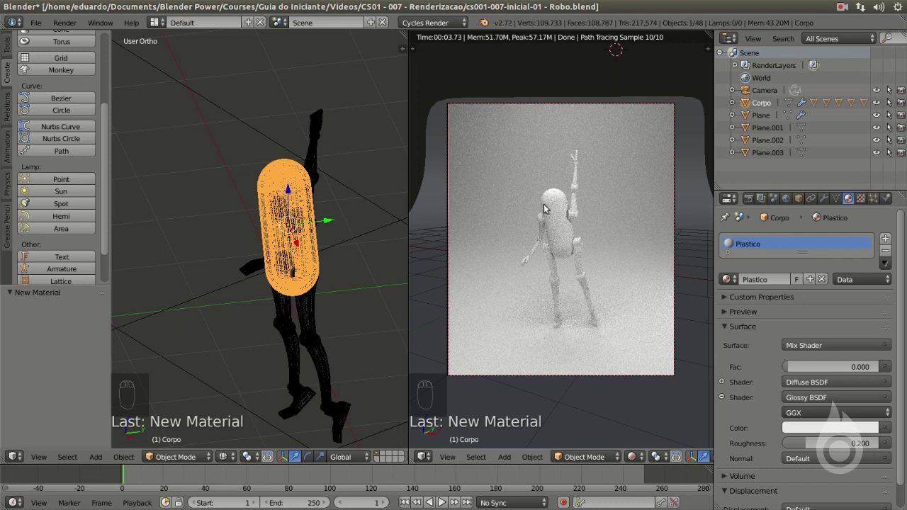
{"action": "key", "text": "ctrl+b"}
{"action": "left_click_drag", "start_coordinate": [524, 176], "coordinate": [591, 274]}
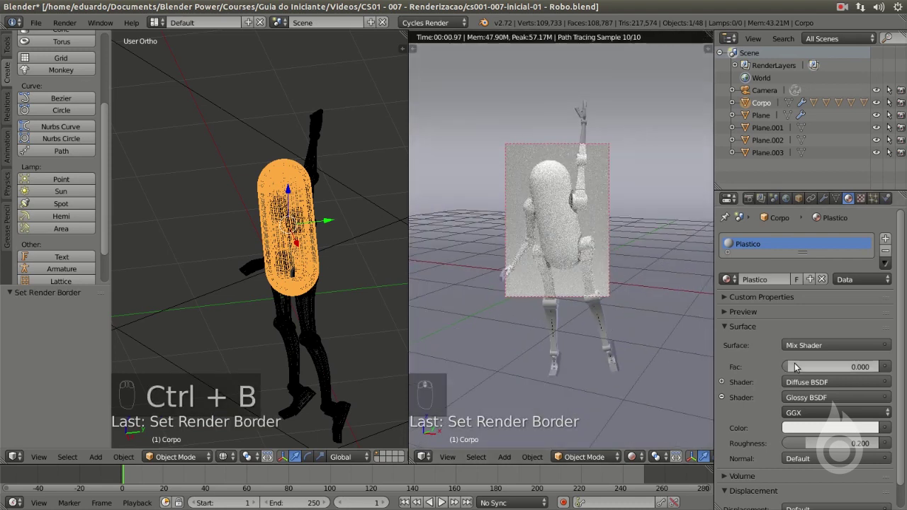
{"action": "left_click_drag", "start_coordinate": [804, 367], "coordinate": [881, 370]}
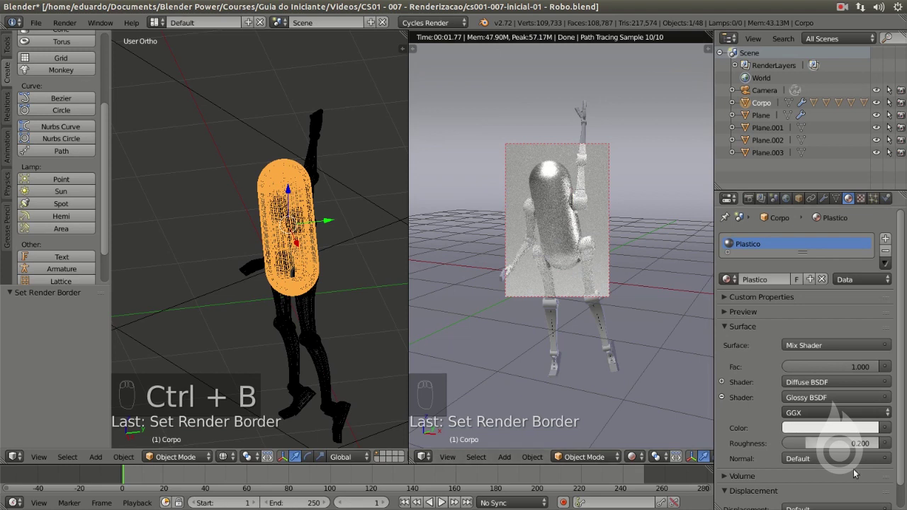
- Set the Mix Shader factor to 0.040 and the Glossy BSDF roughness to 0.000
{"action": "left_click", "coordinate": [829, 367]}
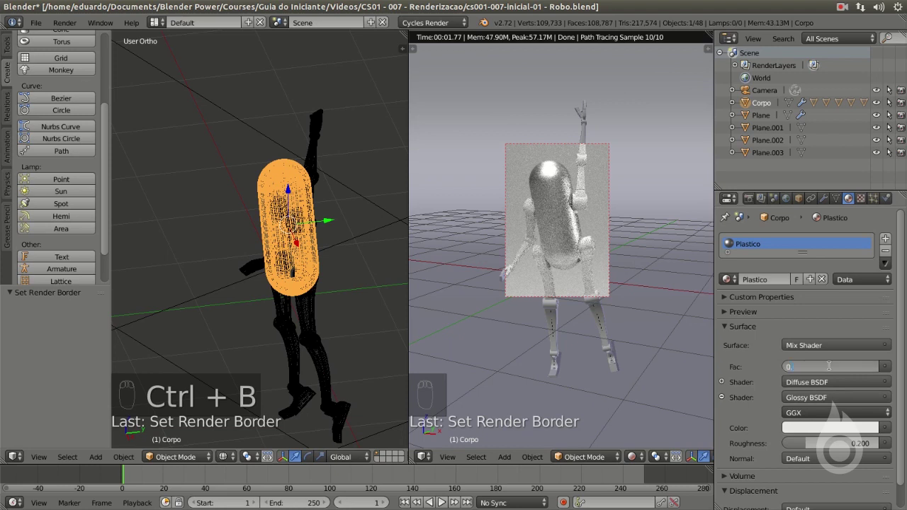
{"action": "key", "text": "Return"}
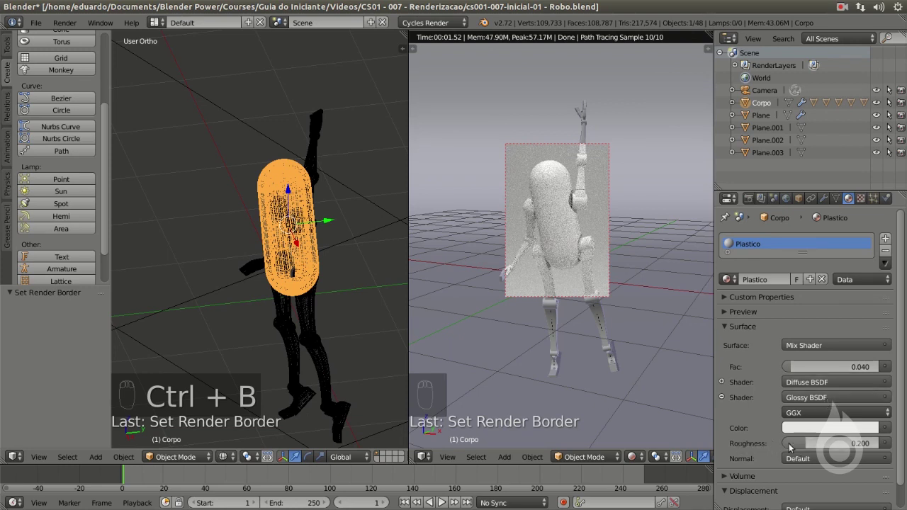
{"action": "left_click_drag", "start_coordinate": [831, 443], "coordinate": [783, 443]}
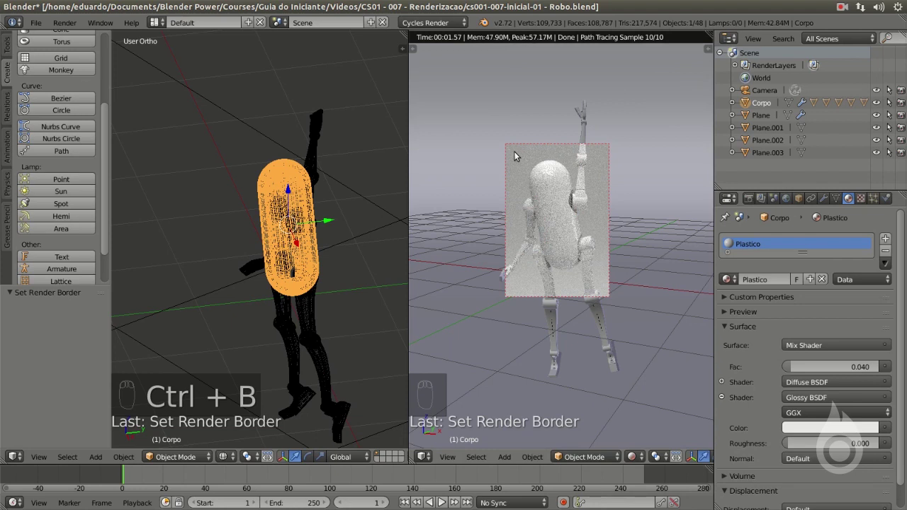
- Change the Diffuse BSDF color of the Plastico material to orange
{"action": "left_click", "coordinate": [722, 383]}
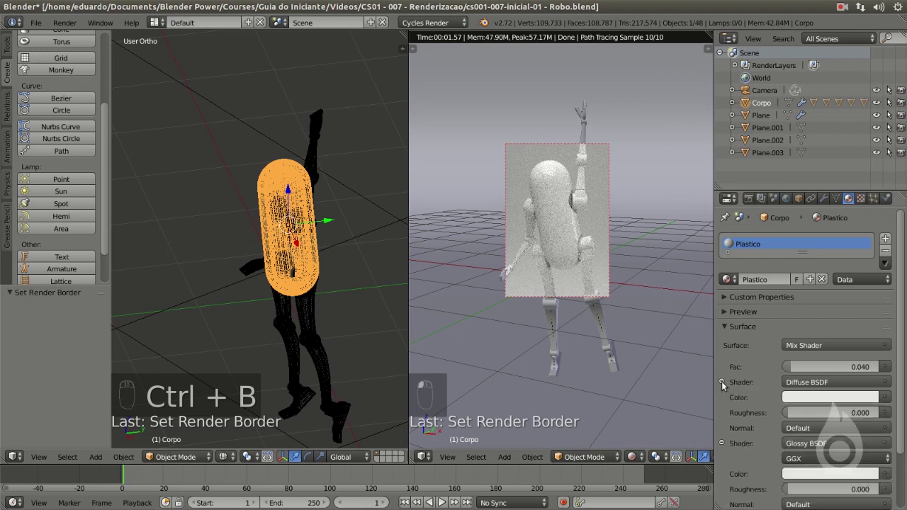
{"action": "scroll", "coordinate": [726, 383], "scroll_direction": "down", "scroll_amount": 2}
{"action": "left_click", "coordinate": [818, 357]}
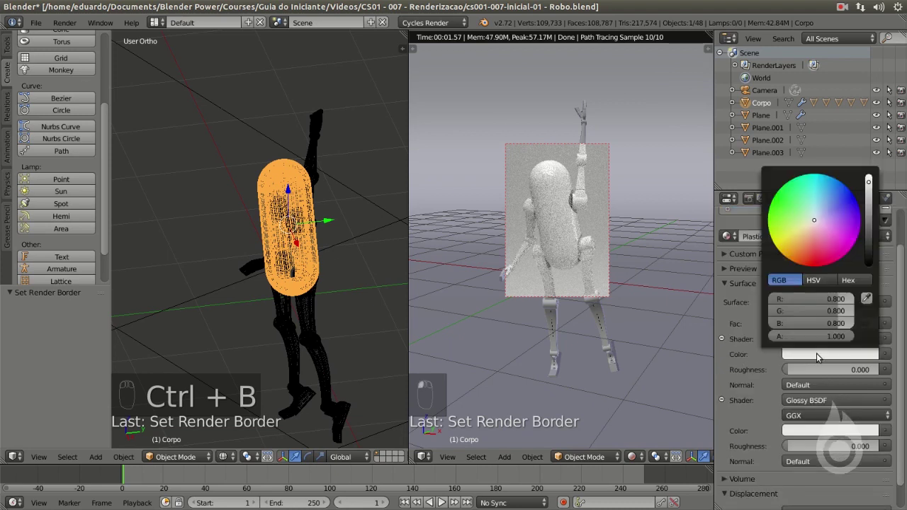
{"action": "left_click", "coordinate": [807, 264]}
{"action": "left_click", "coordinate": [845, 353]}
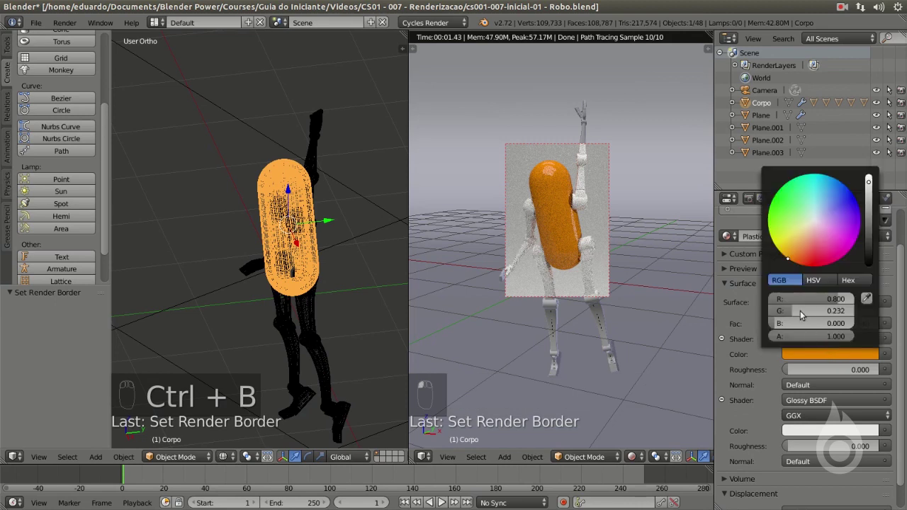
{"action": "left_click_drag", "start_coordinate": [794, 264], "coordinate": [790, 256]}
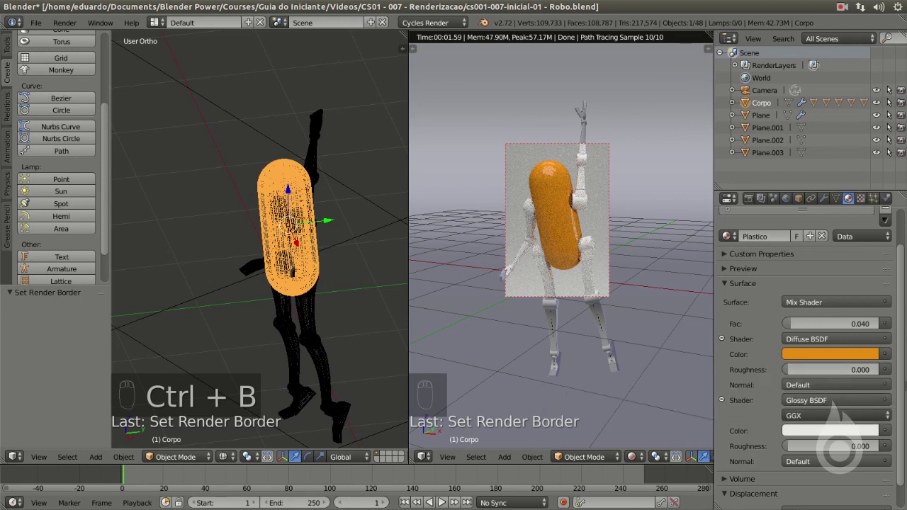
{"action": "scroll", "coordinate": [821, 321], "scroll_direction": "down", "scroll_amount": 1}
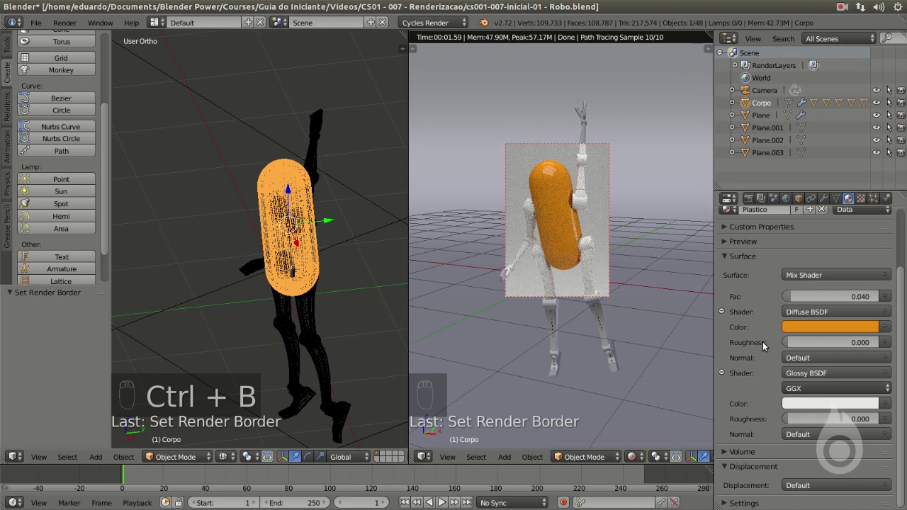
- Select only the backdrop floor plane and move it to the second layer
{"action": "middle_click_drag", "start_coordinate": [234, 326], "coordinate": [270, 283]}
{"action": "key", "text": "a"}
{"action": "key", "text": "a"}
{"action": "key", "text": "a"}
{"action": "key", "text": "b"}
{"action": "left_click_drag", "start_coordinate": [187, 97], "coordinate": [273, 299]}
{"action": "middle_click_drag", "start_coordinate": [274, 299], "coordinate": [242, 270]}
{"action": "right_click", "coordinate": [261, 290]}
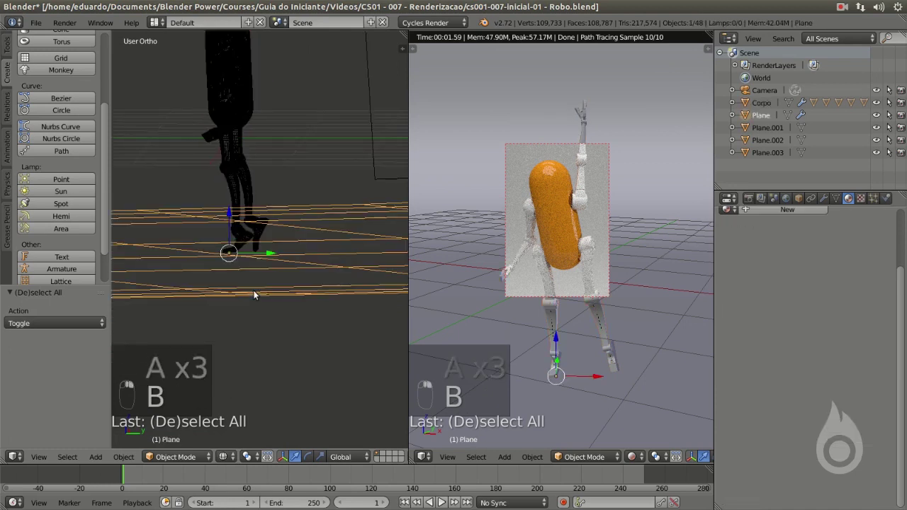
{"action": "key", "text": "m"}
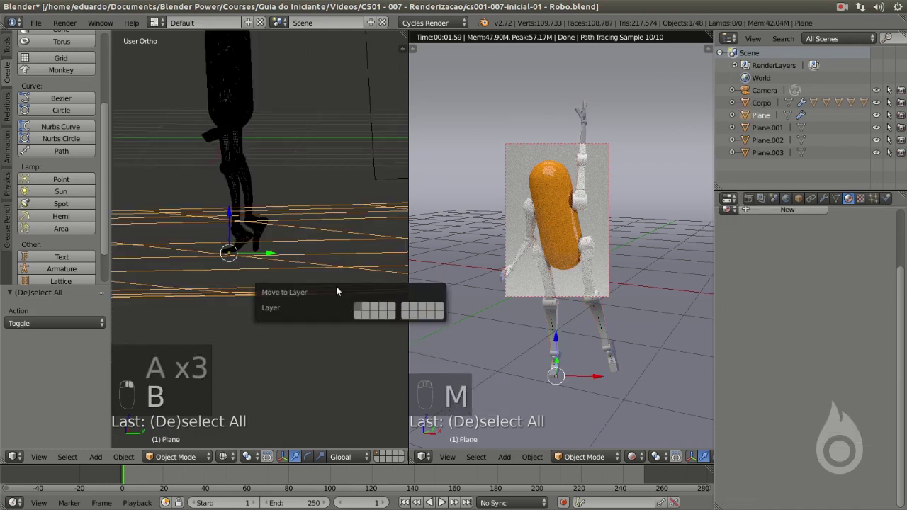
{"action": "left_click", "coordinate": [365, 307]}
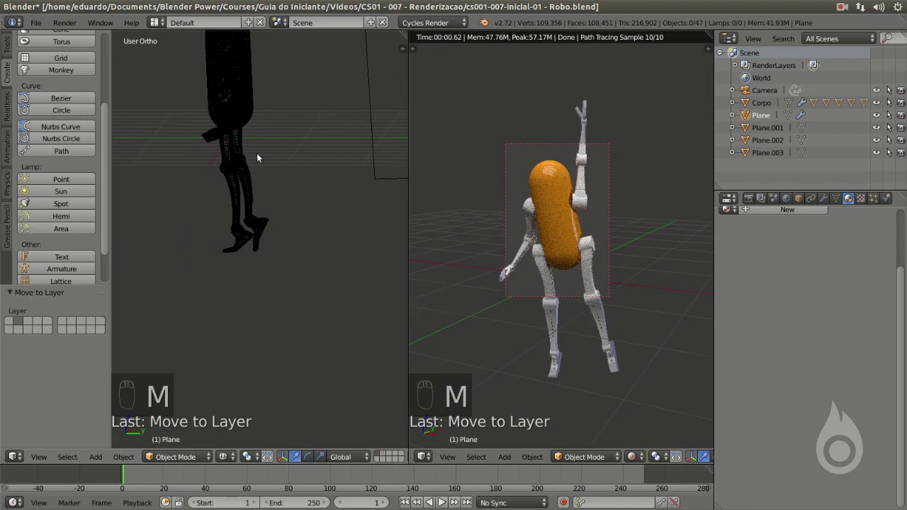
{"action": "middle_click_drag", "start_coordinate": [216, 146], "coordinate": [210, 115]}
{"action": "key", "text": "b"}
{"action": "left_click_drag", "start_coordinate": [200, 41], "coordinate": [282, 290]}
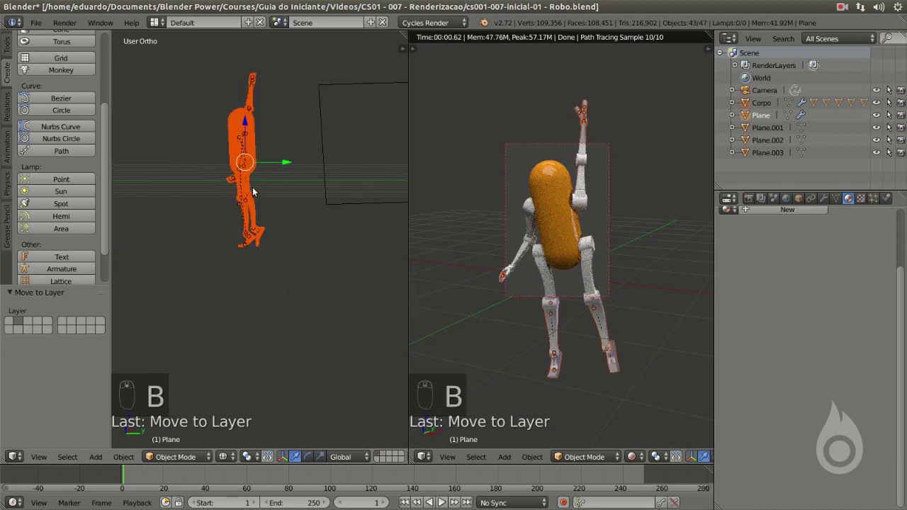
{"action": "key", "text": "a"}
- Box-select the robot's legs and raised arm, leaving the body unselected
{"action": "scroll", "coordinate": [253, 190], "scroll_direction": "up", "scroll_amount": 3}
{"action": "key", "text": "b"}
{"action": "left_click_drag", "start_coordinate": [182, 138], "coordinate": [336, 302]}
{"action": "middle_click_drag", "start_coordinate": [336, 302], "coordinate": [338, 100]}
{"action": "key", "text": "b"}
{"action": "left_click_drag", "start_coordinate": [347, 87], "coordinate": [312, 230]}
{"action": "scroll", "coordinate": [372, 271], "scroll_direction": "up", "scroll_amount": 3}
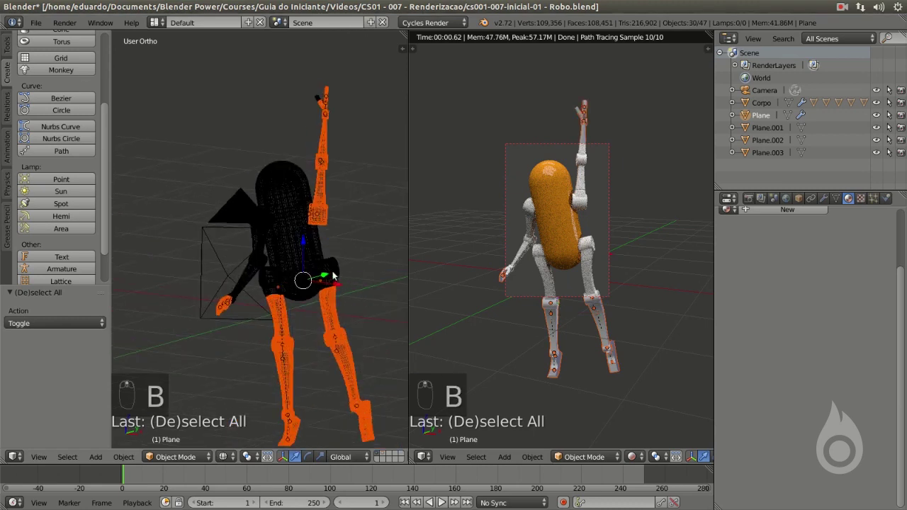
- Add the robot's lowered arm and the upper thigh parts to the selection
{"action": "middle_click_drag", "start_coordinate": [371, 266], "coordinate": [281, 256]}
{"action": "key", "text": "b"}
{"action": "left_click_drag", "start_coordinate": [207, 162], "coordinate": [285, 278]}
{"action": "left_click", "coordinate": [286, 278]}
{"action": "right_click", "coordinate": [301, 235], "text": "shift"}
{"action": "right_click", "coordinate": [305, 256], "text": "shift"}
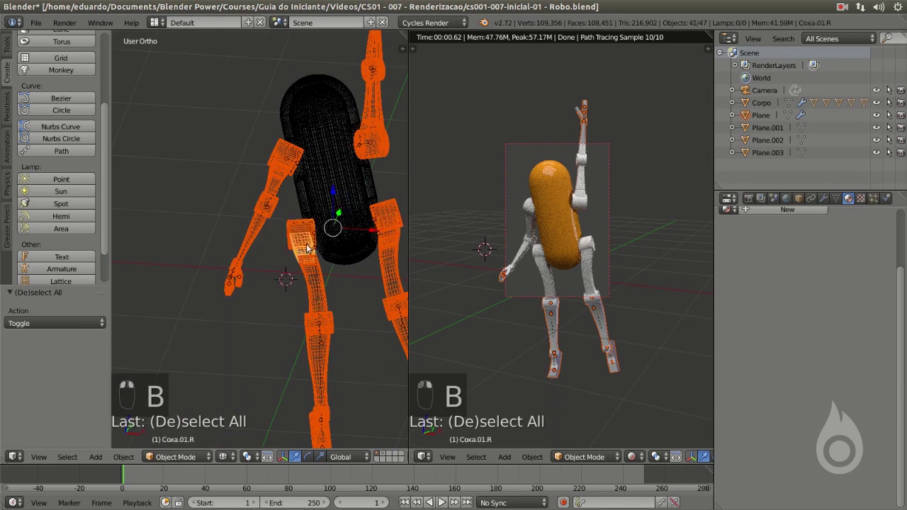
- Add the remaining finger of the raised hand to the selection and check that every limb part is included
{"action": "scroll", "coordinate": [373, 194], "scroll_direction": "down", "scroll_amount": 2}
{"action": "middle_click_drag", "start_coordinate": [373, 194], "coordinate": [256, 177], "text": "shift"}
{"action": "scroll", "coordinate": [255, 172], "scroll_direction": "up", "scroll_amount": 2}
{"action": "key", "text": "b"}
{"action": "left_click_drag", "start_coordinate": [203, 85], "coordinate": [273, 157]}
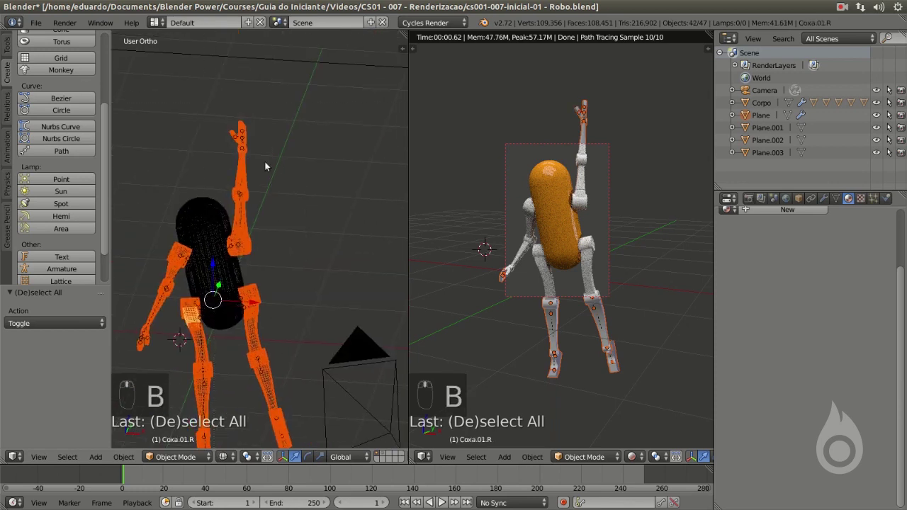
{"action": "middle_click_drag", "start_coordinate": [273, 157], "coordinate": [188, 172], "text": "shift"}
{"action": "key", "text": "b"}
{"action": "key", "text": "b"}
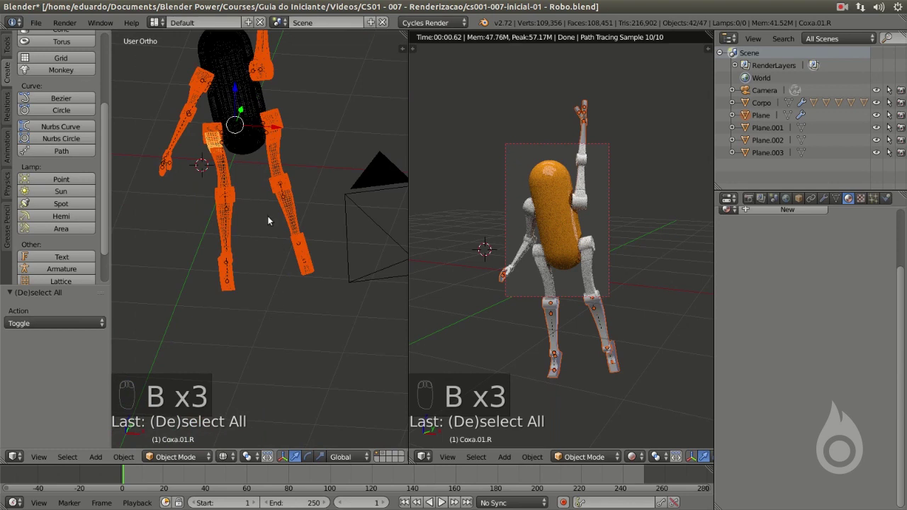
{"action": "middle_click_drag", "start_coordinate": [269, 219], "coordinate": [262, 231], "text": "shift"}
{"action": "middle_click_drag", "start_coordinate": [273, 176], "coordinate": [281, 229], "text": "shift"}
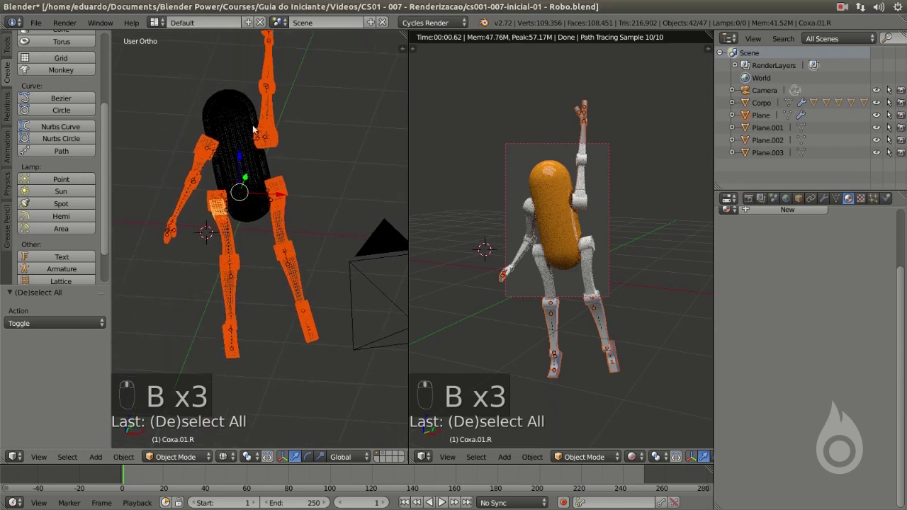
- Make the body the active object in the selection and link its material to all selected limb parts
{"action": "right_click", "coordinate": [231, 100], "text": "shift"}
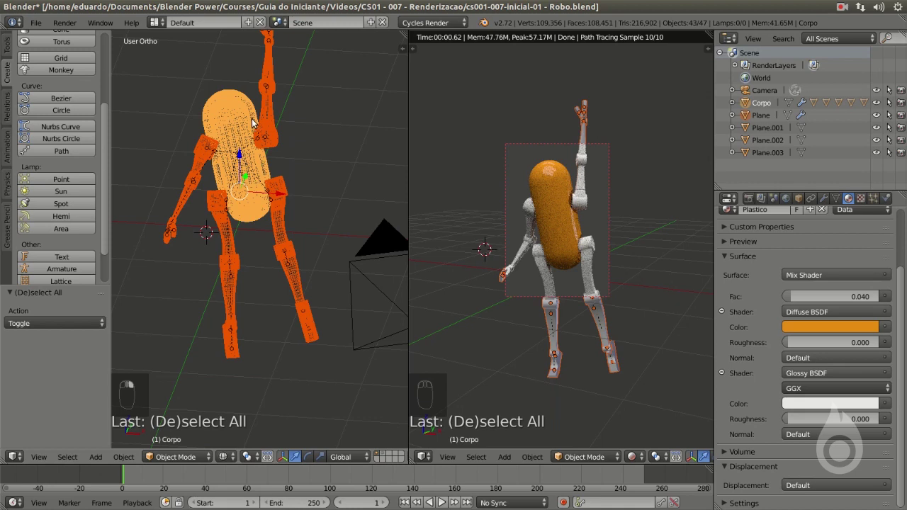
{"action": "key", "text": "ctrl+l"}
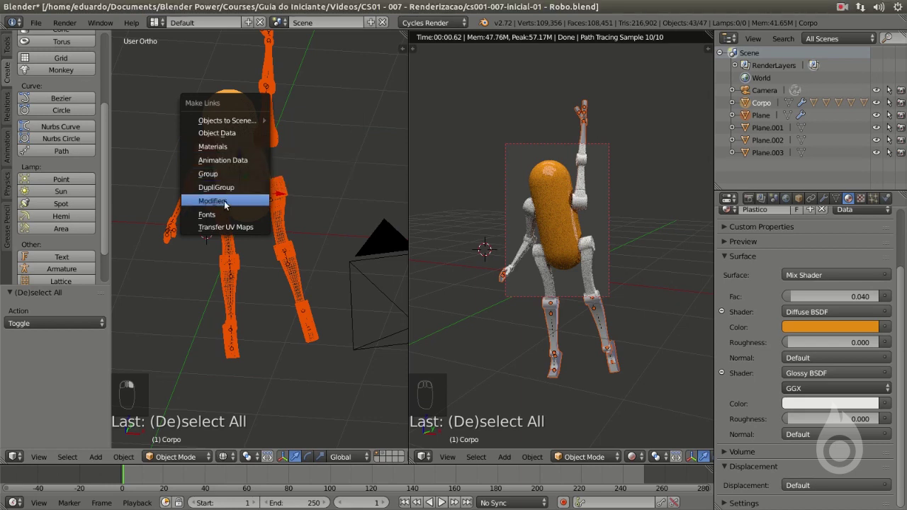
{"action": "left_click", "coordinate": [229, 147]}
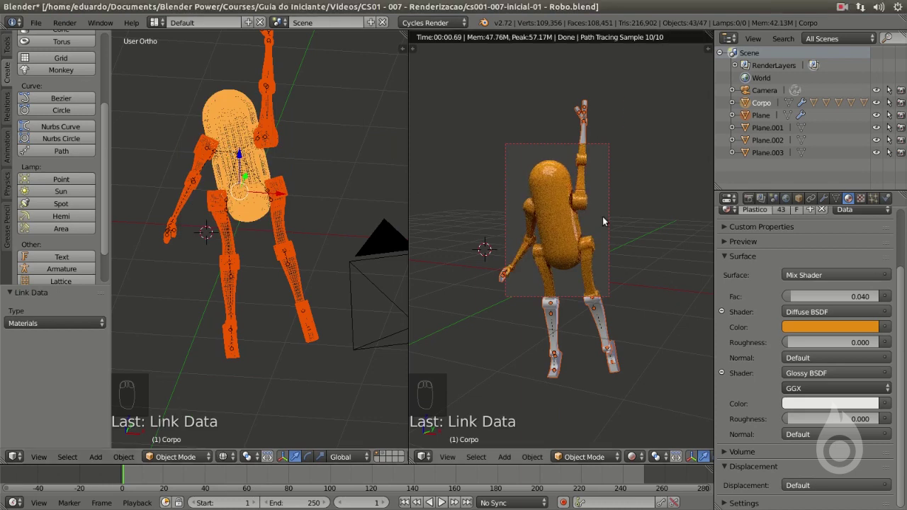
- Return the rendered viewport to the camera view and set a render border around the whole robot
{"action": "key", "text": "KP_0"}
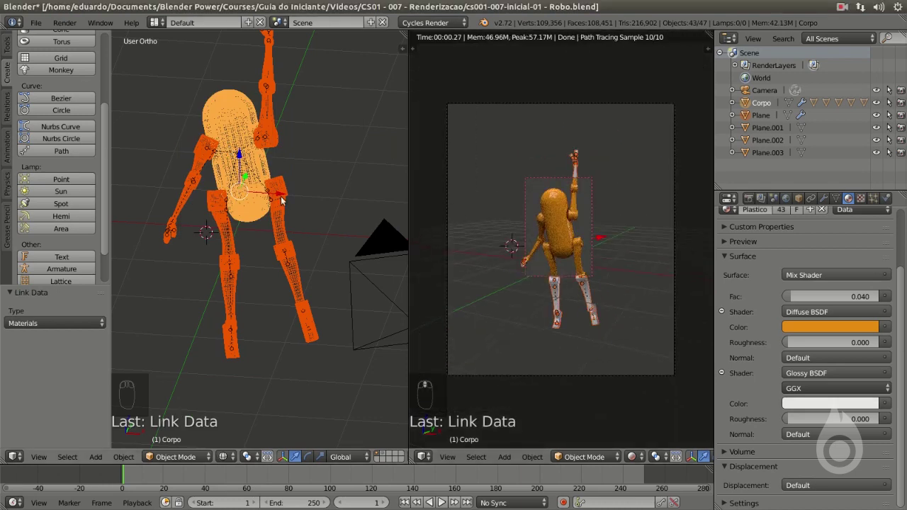
{"action": "key", "text": "ctrl+b"}
{"action": "left_click_drag", "start_coordinate": [500, 128], "coordinate": [614, 339]}
{"action": "scroll", "coordinate": [606, 324], "scroll_direction": "up", "scroll_amount": 1}
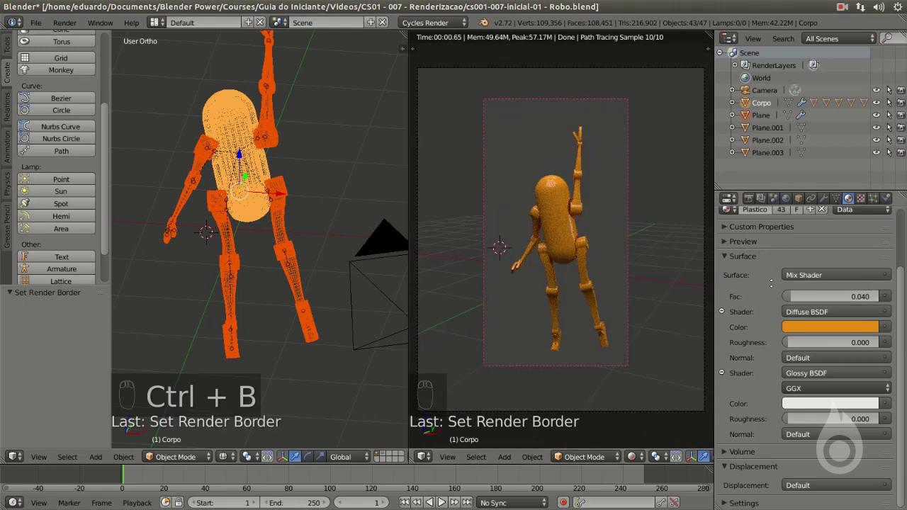
{"action": "scroll", "coordinate": [772, 284], "scroll_direction": "up", "scroll_amount": 3}
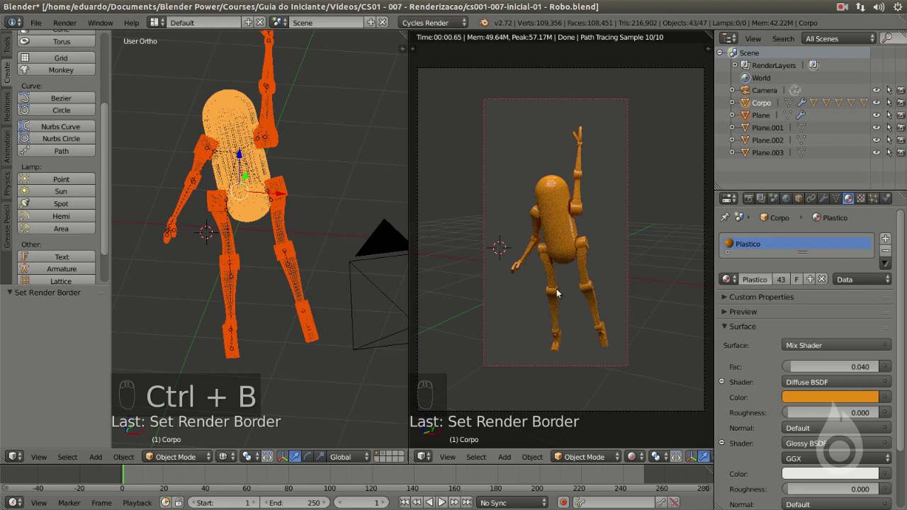
{"action": "scroll", "coordinate": [559, 237], "scroll_direction": "up", "scroll_amount": 1}
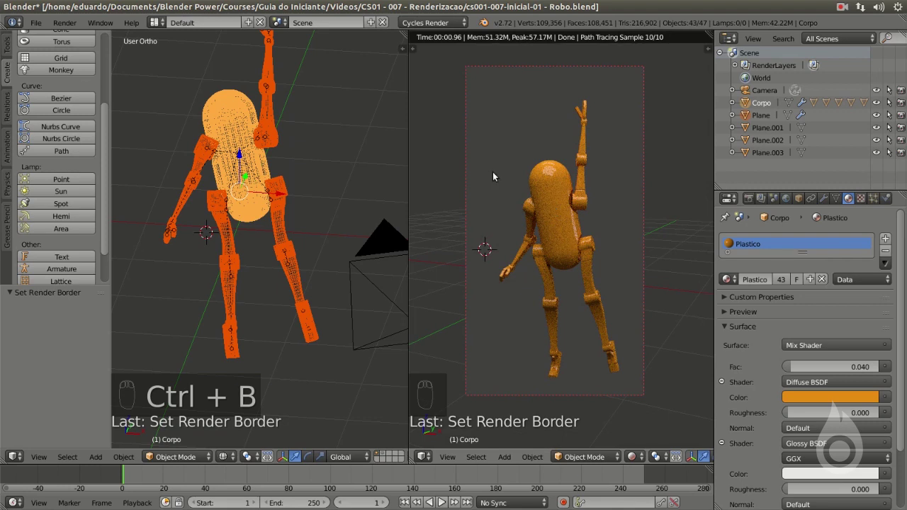
- Select the left hip joint of the robot on its own
{"action": "middle_click_drag", "start_coordinate": [321, 172], "coordinate": [305, 174]}
{"action": "right_click", "coordinate": [288, 170]}
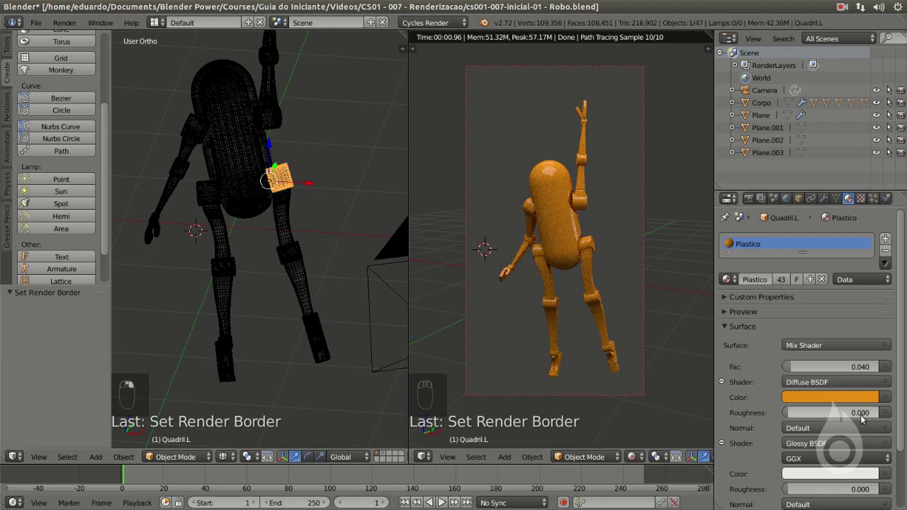
- Try a darker diffuse color on the shared Plastico material and undo the change
{"action": "left_click", "coordinate": [839, 397]}
{"action": "left_click_drag", "start_coordinate": [868, 225], "coordinate": [869, 234]}
{"action": "left_click_drag", "start_coordinate": [868, 239], "coordinate": [868, 241]}
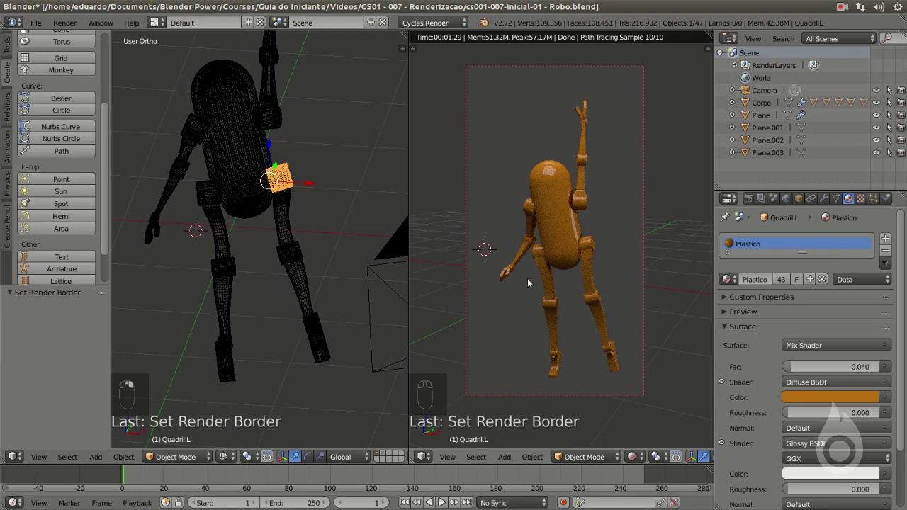
{"action": "key", "text": "ctrl+z"}
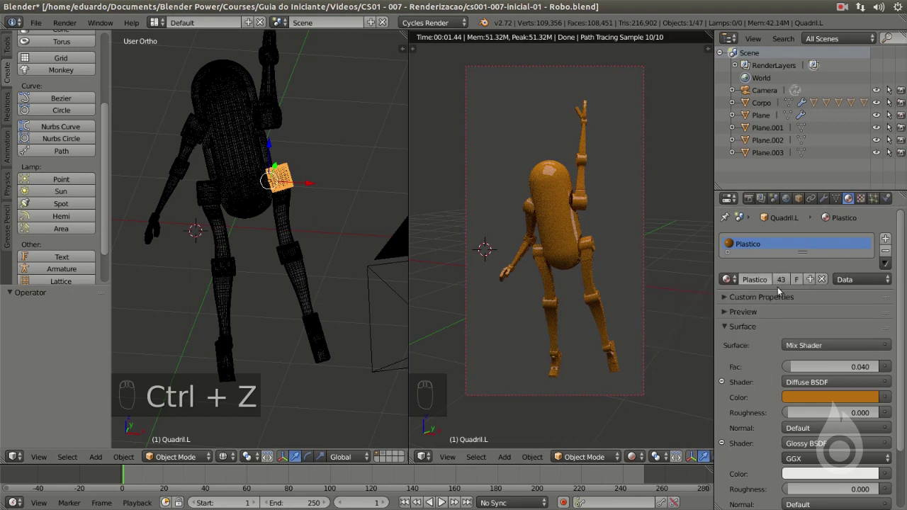
{"action": "key", "text": "ctrl+z"}
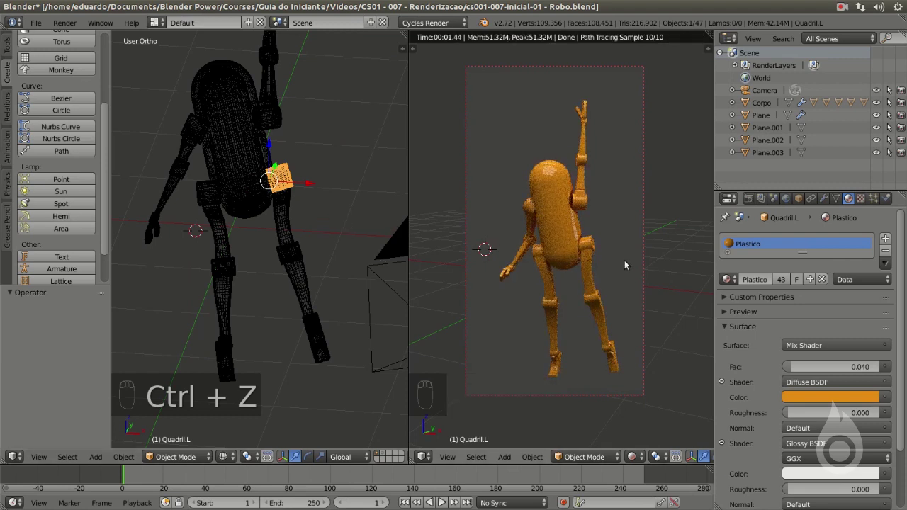
- Make the left hip joint's material a single-user copy and rename it Plastico_2
{"action": "left_click", "coordinate": [784, 282]}
{"action": "left_click", "coordinate": [778, 281]}
{"action": "key", "text": "BackSpace"}
{"action": "key", "text": "BackSpace"}
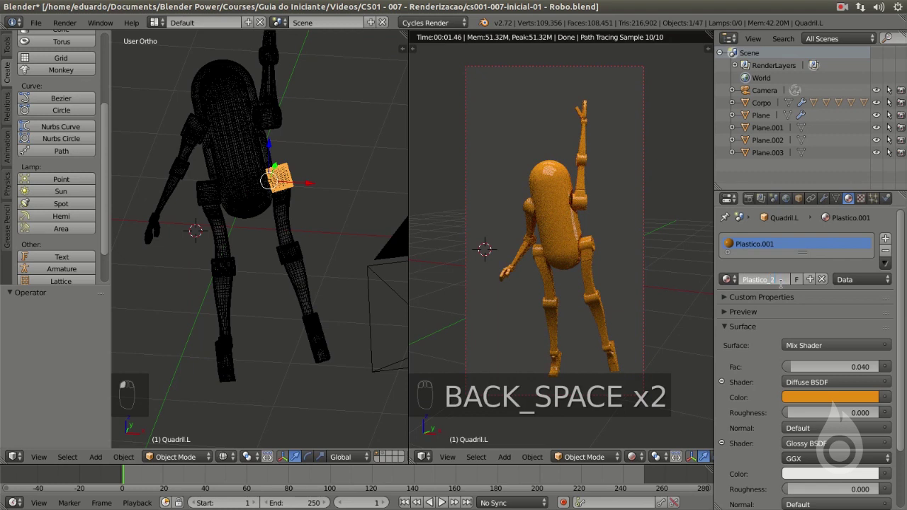
- Darken the diffuse color of the Plastico_2 material to a brownish orange
{"action": "left_click", "coordinate": [819, 399]}
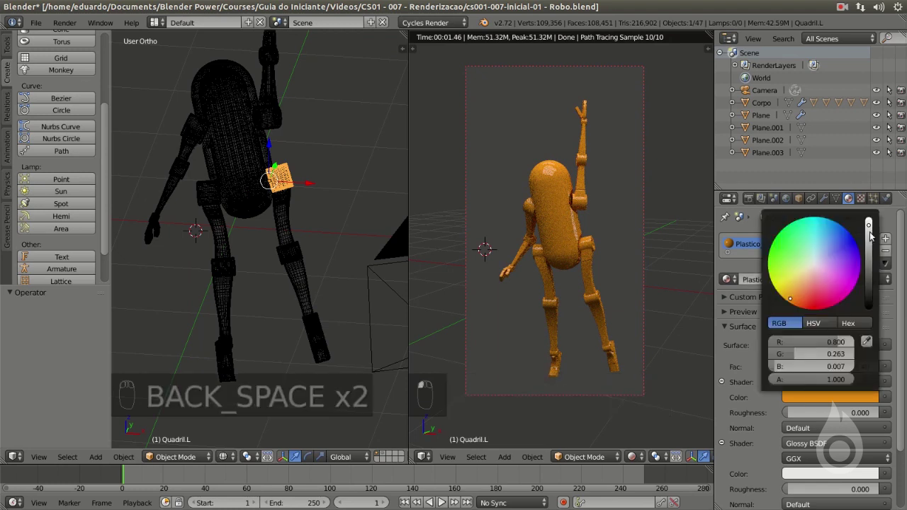
{"action": "left_click_drag", "start_coordinate": [872, 236], "coordinate": [870, 252]}
{"action": "scroll", "coordinate": [608, 256], "scroll_direction": "up", "scroll_amount": 2}
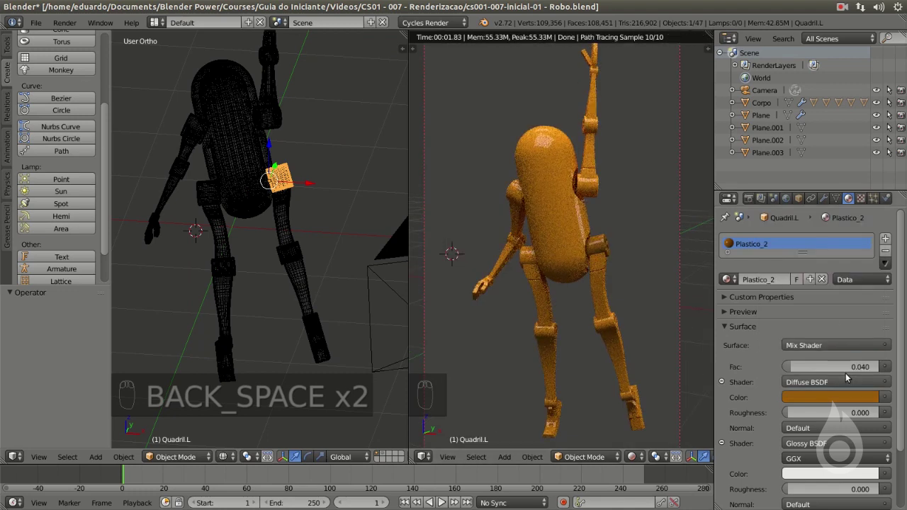
{"action": "left_click", "coordinate": [793, 399]}
{"action": "left_click_drag", "start_coordinate": [871, 250], "coordinate": [869, 263]}
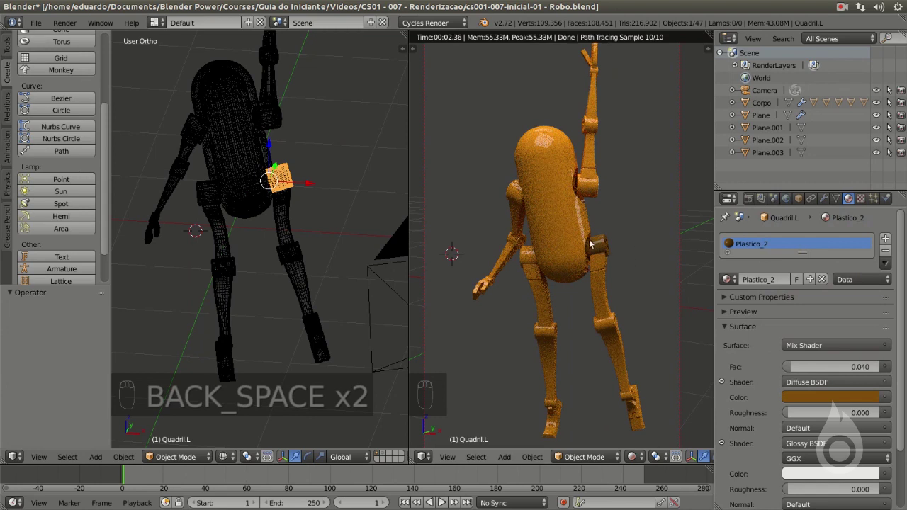
- Select both ankle joints and both knee joints of the robot in solid shading
{"action": "scroll", "coordinate": [297, 290], "scroll_direction": "up", "scroll_amount": 2}
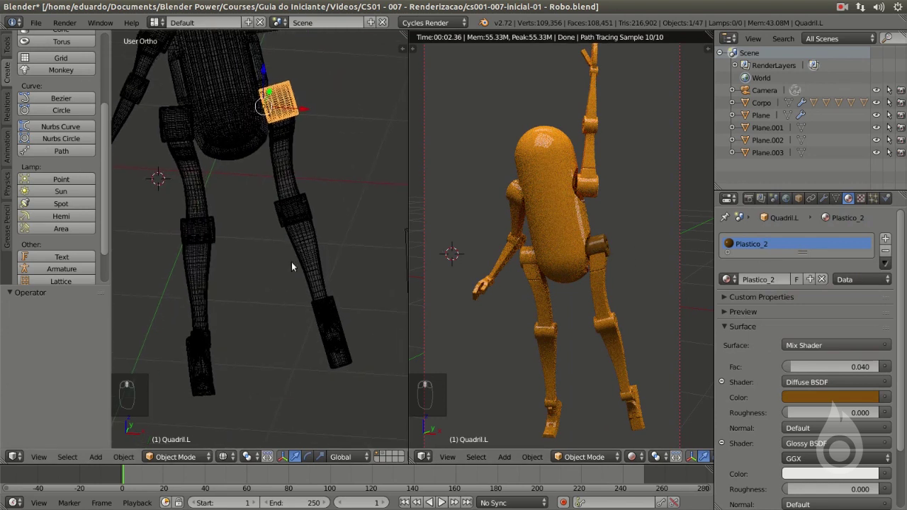
{"action": "key", "text": "z"}
{"action": "right_click", "coordinate": [329, 318]}
{"action": "right_click", "coordinate": [213, 350], "text": "shift"}
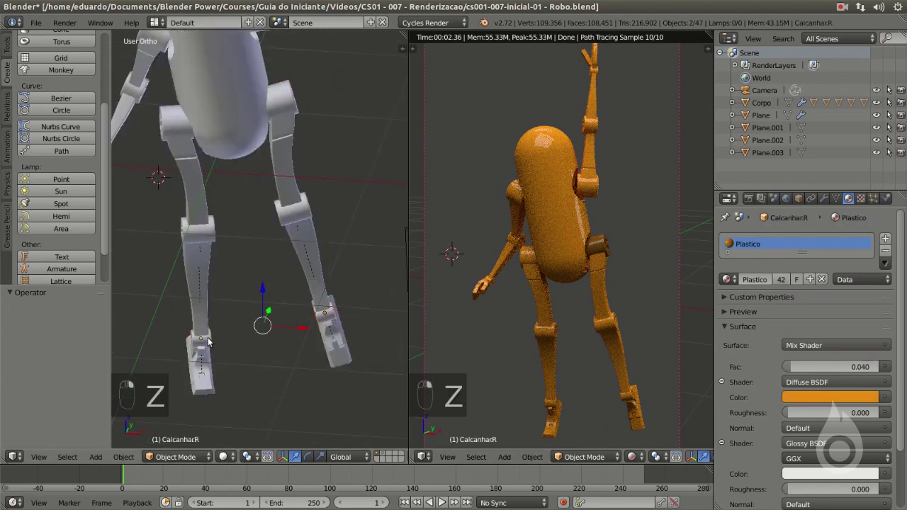
{"action": "right_click", "coordinate": [205, 231], "text": "shift"}
{"action": "right_click", "coordinate": [302, 220], "text": "shift"}
- Add the right hip joint and the lowered arm's elbow, wrist and shoulder joints to the selection
{"action": "middle_click_drag", "start_coordinate": [301, 220], "coordinate": [289, 234], "text": "shift"}
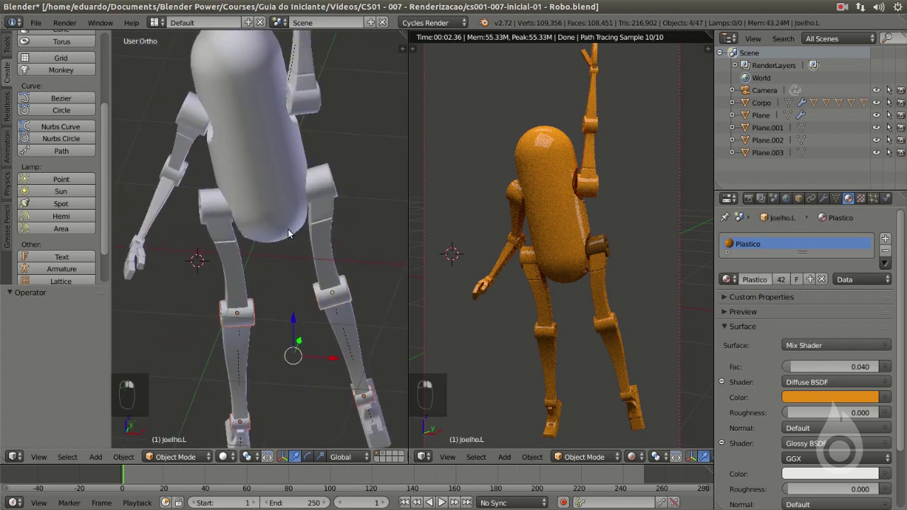
{"action": "right_click", "coordinate": [205, 199], "text": "shift"}
{"action": "middle_click_drag", "start_coordinate": [206, 200], "coordinate": [194, 229], "text": "shift"}
{"action": "right_click", "coordinate": [192, 224], "text": "shift"}
{"action": "scroll", "coordinate": [195, 276], "scroll_direction": "up", "scroll_amount": 4}
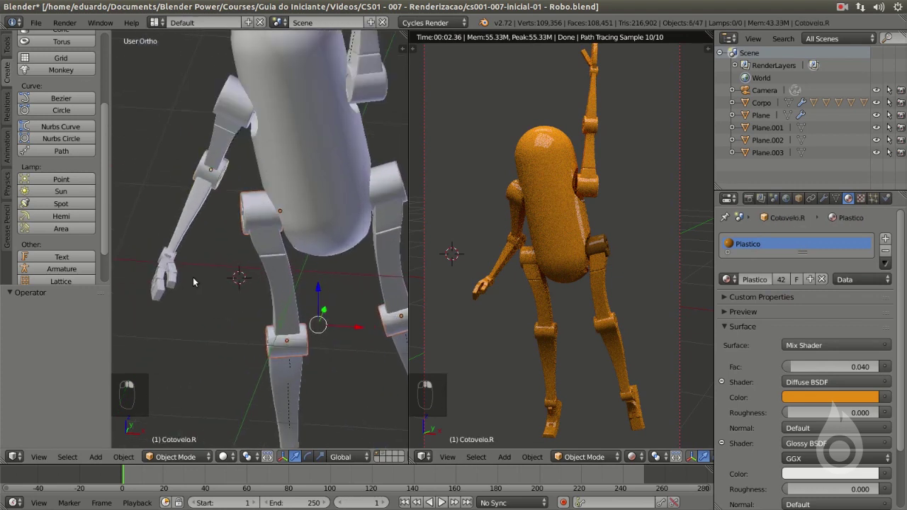
{"action": "right_click", "coordinate": [212, 227], "text": "shift"}
{"action": "middle_click_drag", "start_coordinate": [242, 278], "coordinate": [255, 108], "text": "shift"}
{"action": "right_click", "coordinate": [255, 108], "text": "shift"}
- Add the raised arm's shoulder, elbow and wrist joints to the selection and display it in wireframe
{"action": "scroll", "coordinate": [311, 160], "scroll_direction": "down", "scroll_amount": 3}
{"action": "right_click", "coordinate": [298, 188], "text": "shift"}
{"action": "scroll", "coordinate": [305, 172], "scroll_direction": "up", "scroll_amount": 2}
{"action": "scroll", "coordinate": [290, 128], "scroll_direction": "up", "scroll_amount": 4, "text": "shift"}
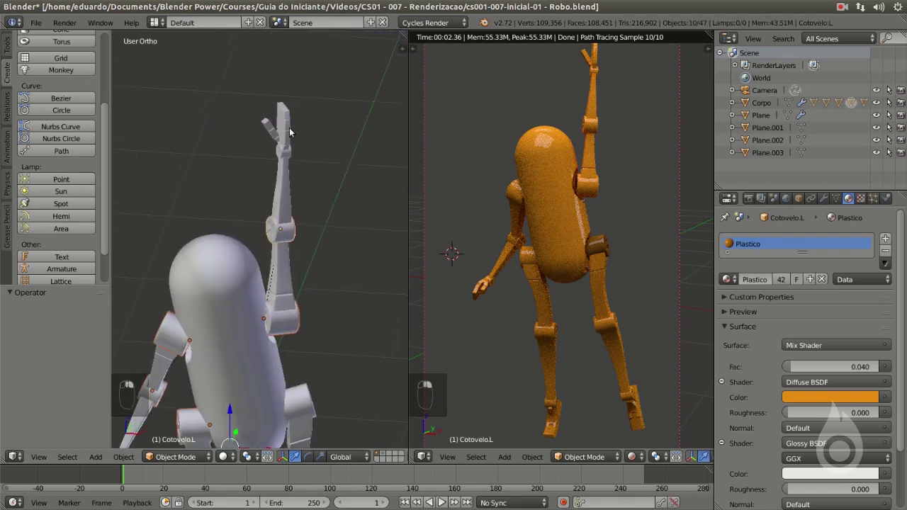
{"action": "right_click", "coordinate": [288, 156], "text": "shift"}
{"action": "scroll", "coordinate": [298, 195], "scroll_direction": "down", "scroll_amount": 6, "text": "shift"}
{"action": "key", "text": "z"}
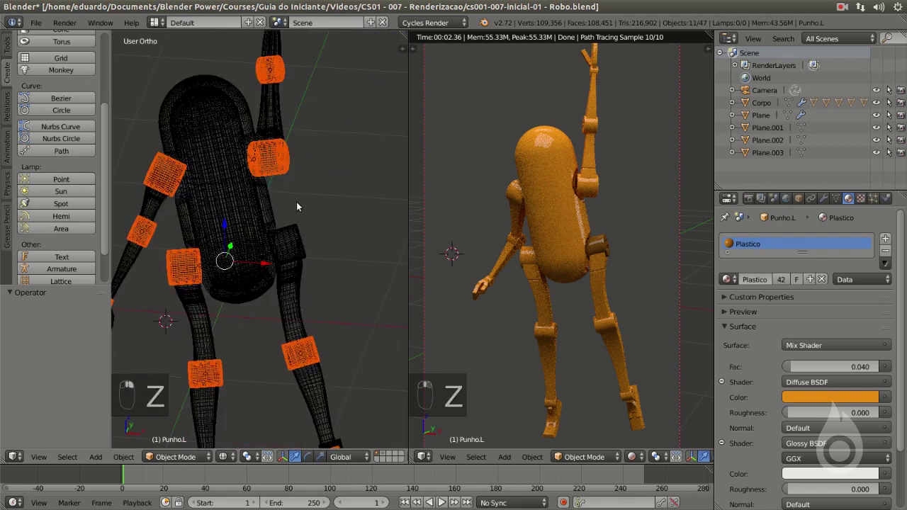
- Make the left hip joint the active object in the selection and link its Plastico_2 material to all selected joints
{"action": "scroll", "coordinate": [291, 184], "scroll_direction": "down", "scroll_amount": 5, "text": "shift"}
{"action": "scroll", "coordinate": [241, 223], "scroll_direction": "down", "scroll_amount": 1}
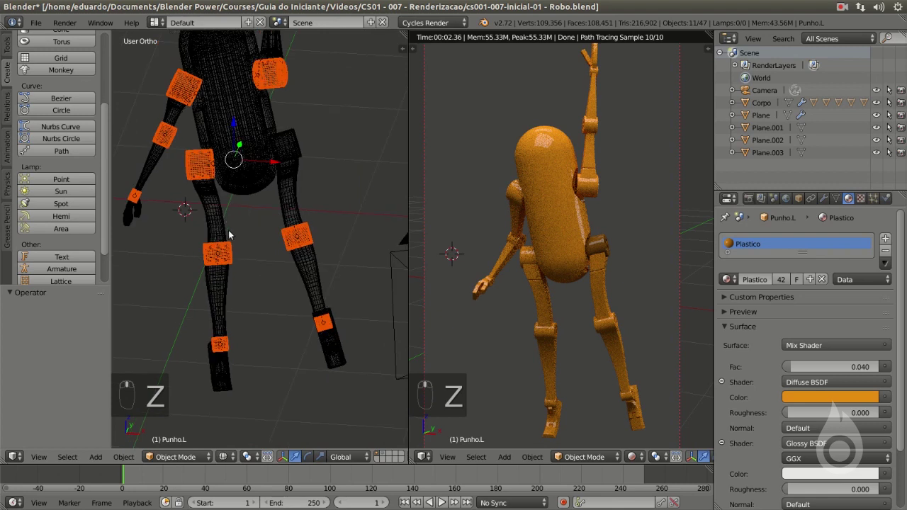
{"action": "scroll", "coordinate": [279, 269], "scroll_direction": "down", "scroll_amount": 3}
{"action": "scroll", "coordinate": [333, 276], "scroll_direction": "up", "scroll_amount": 6}
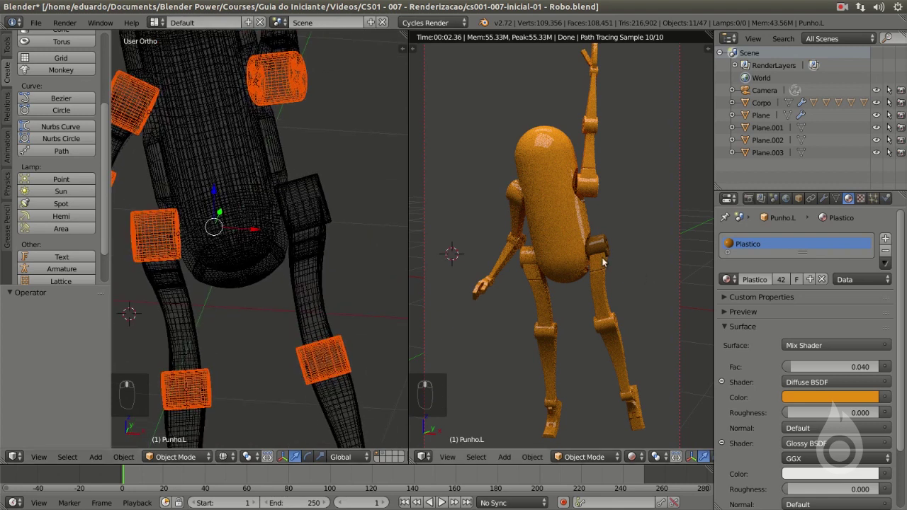
{"action": "key", "text": "z"}
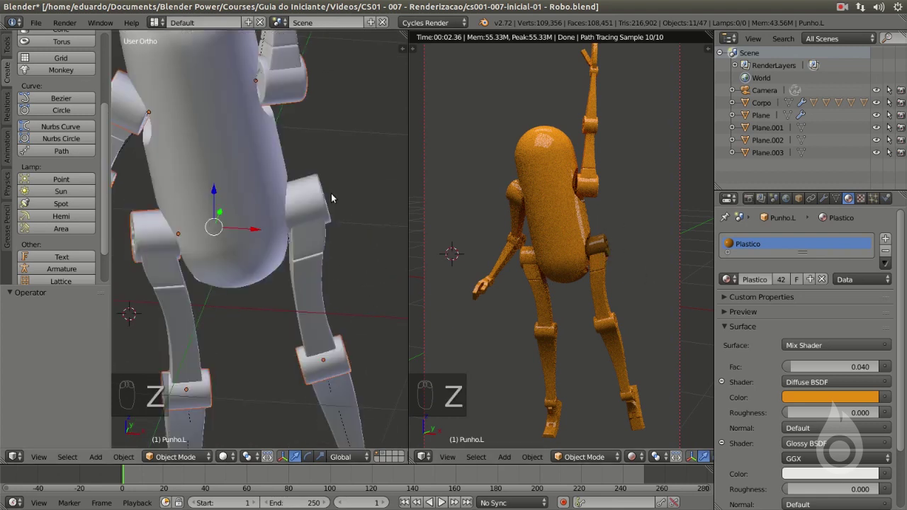
{"action": "right_click", "coordinate": [317, 179], "text": "shift"}
{"action": "key", "text": "z"}
{"action": "scroll", "coordinate": [304, 229], "scroll_direction": "down", "scroll_amount": 3}
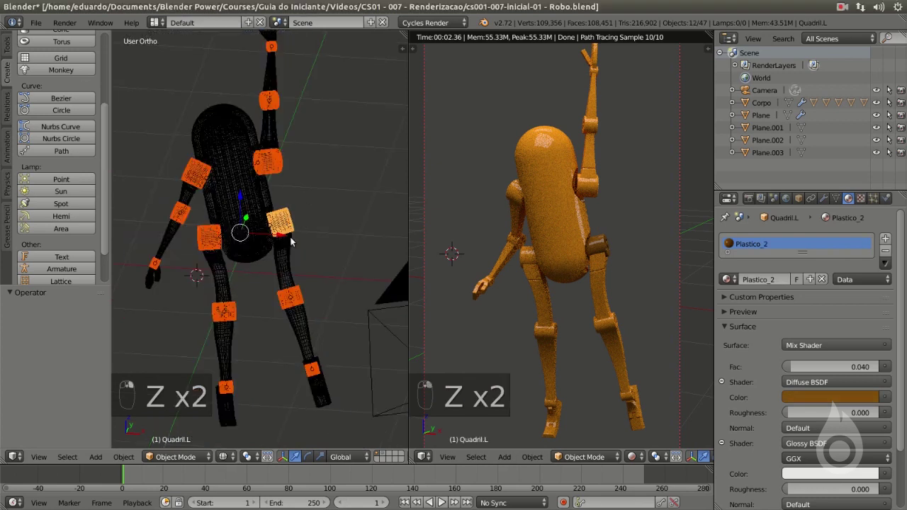
{"action": "scroll", "coordinate": [317, 209], "scroll_direction": "up", "scroll_amount": 2}
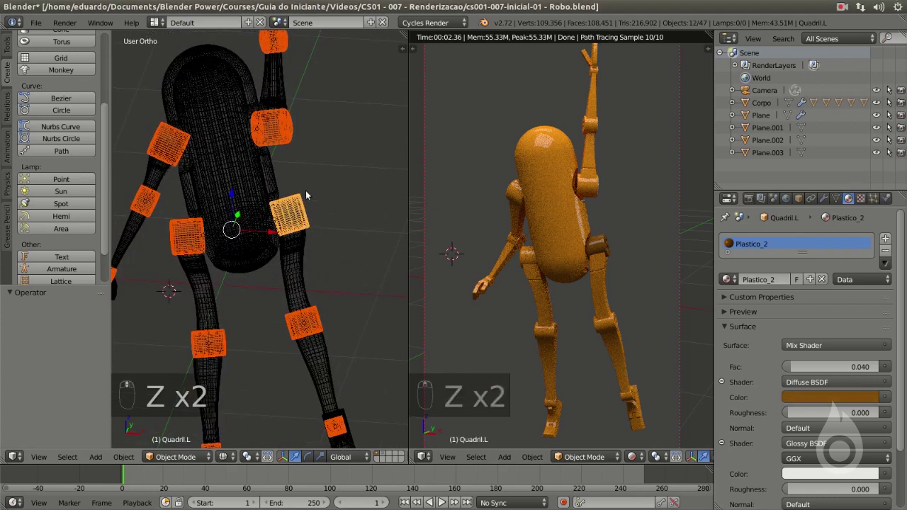
{"action": "key", "text": "ctrl+l"}
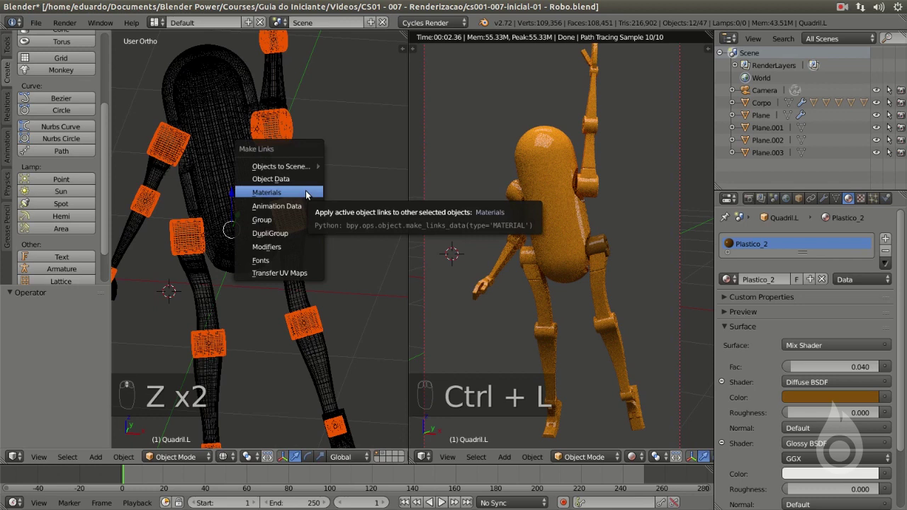
{"action": "left_click", "coordinate": [305, 192]}
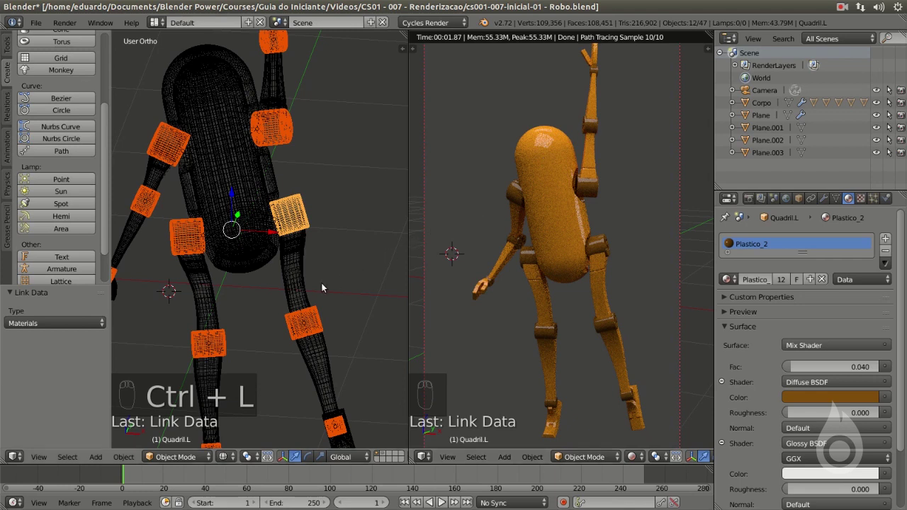
- Select only the left shin of the robot
{"action": "scroll", "coordinate": [321, 287], "scroll_direction": "down", "scroll_amount": 3}
{"action": "right_click", "coordinate": [303, 335]}
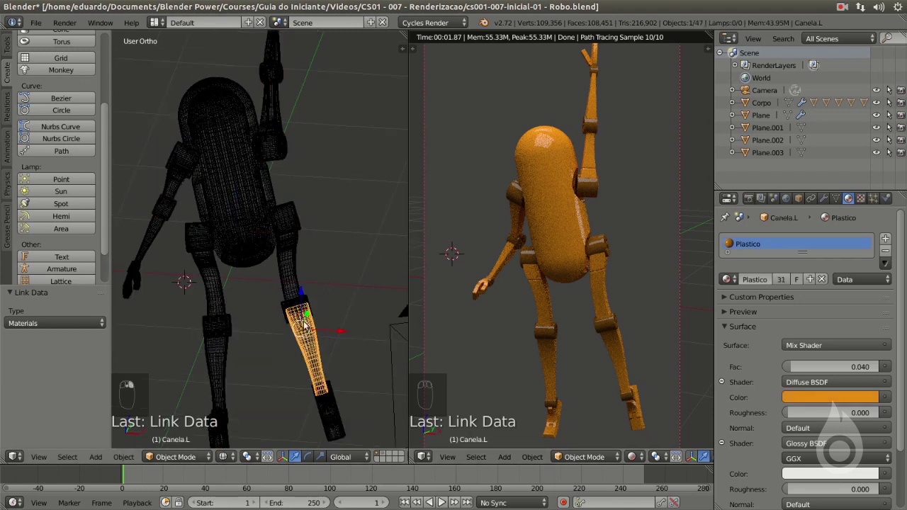
- Try darkening the diffuse color of the left shin's shared Plastico material and undo the change
{"action": "left_click", "coordinate": [829, 398]}
{"action": "left_click_drag", "start_coordinate": [869, 237], "coordinate": [870, 260]}
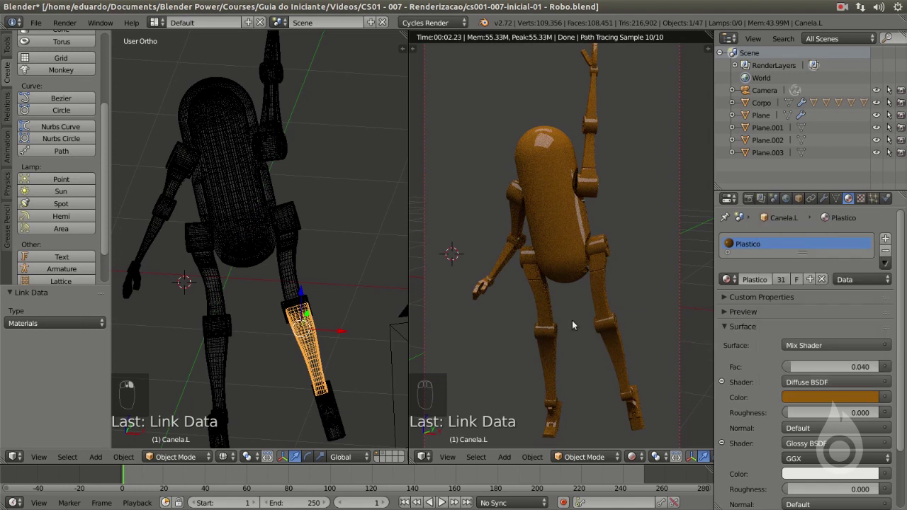
{"action": "key", "text": "ctrl+z"}
{"action": "key", "text": "ctrl+z"}
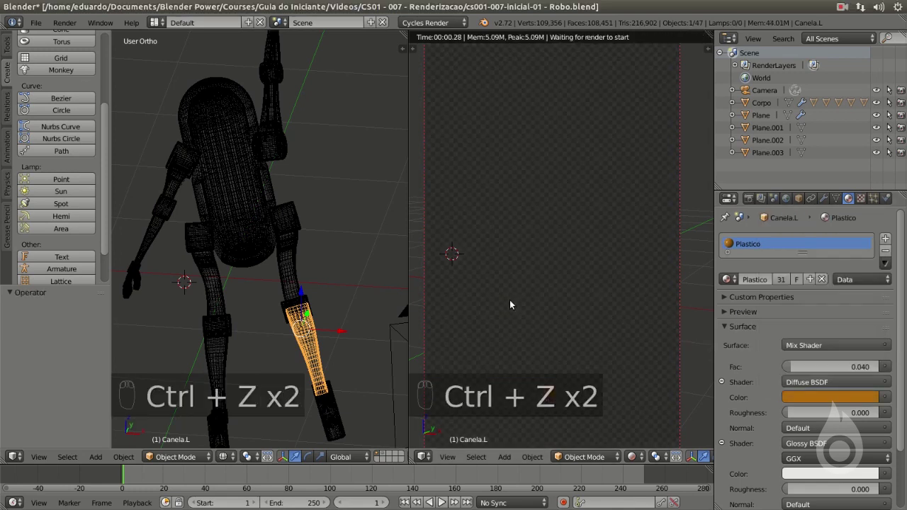
{"action": "key", "text": "ctrl+z"}
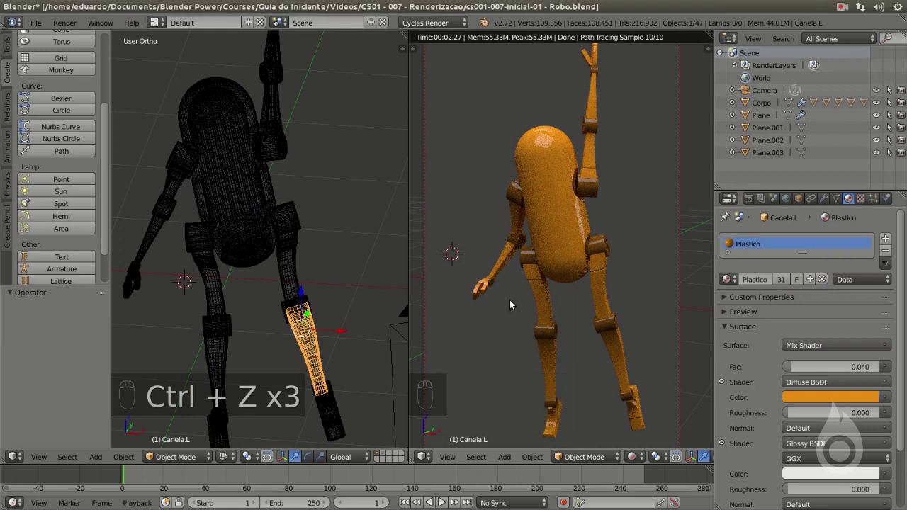
- Give the left shin a single-user material copy named Plastico_3 with a dark brown diffuse color
{"action": "left_click", "coordinate": [782, 280]}
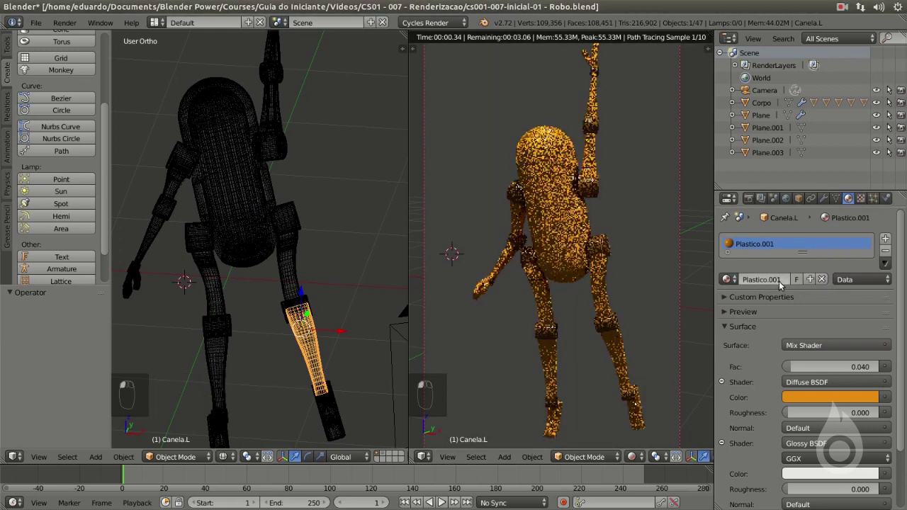
{"action": "left_click", "coordinate": [782, 280]}
{"action": "key", "text": "BackSpace"}
{"action": "key", "text": "BackSpace"}
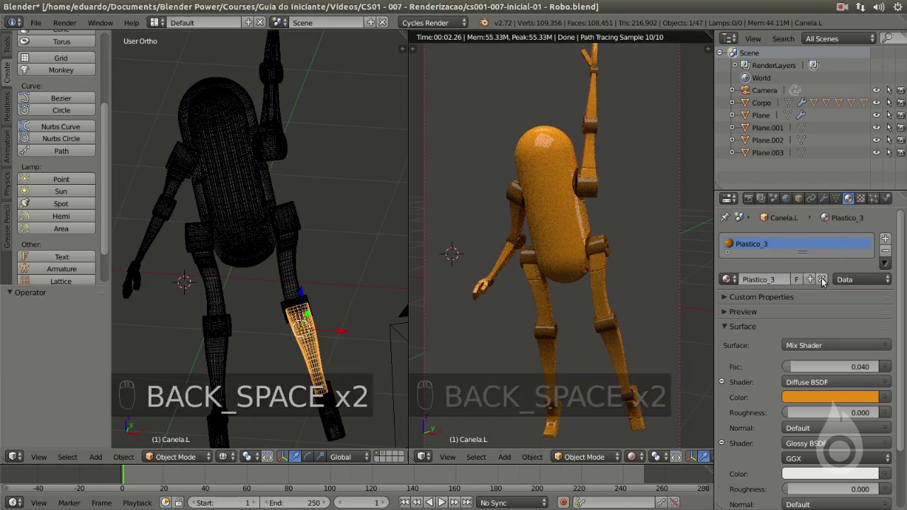
{"action": "key", "text": "Return"}
{"action": "left_click", "coordinate": [815, 399]}
{"action": "left_click_drag", "start_coordinate": [871, 238], "coordinate": [869, 282]}
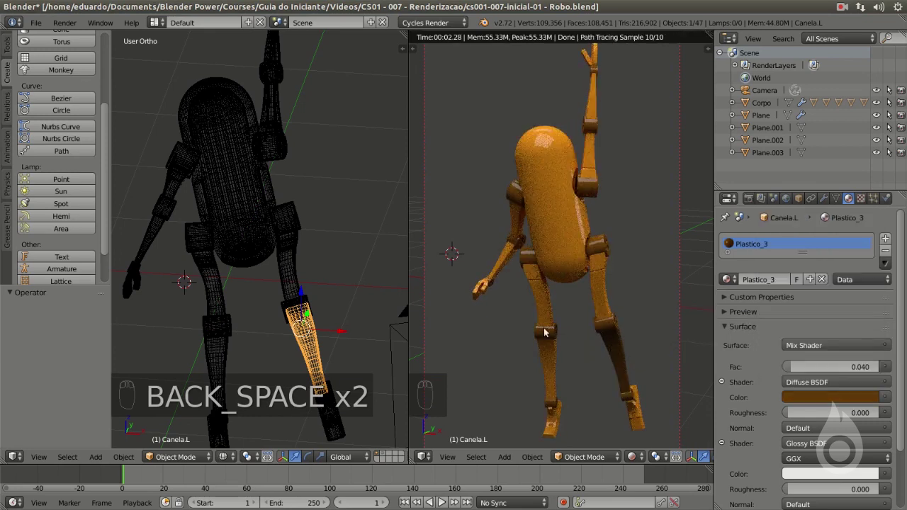
- Select the right shin and the thigh parts of both legs, keeping the hip joints out of the selection
{"action": "scroll", "coordinate": [272, 351], "scroll_direction": "down", "scroll_amount": 3}
{"action": "right_click", "coordinate": [236, 312]}
{"action": "right_click", "coordinate": [237, 280], "text": "shift"}
{"action": "right_click", "coordinate": [282, 262], "text": "shift"}
{"action": "scroll", "coordinate": [361, 267], "scroll_direction": "up", "scroll_amount": 4}
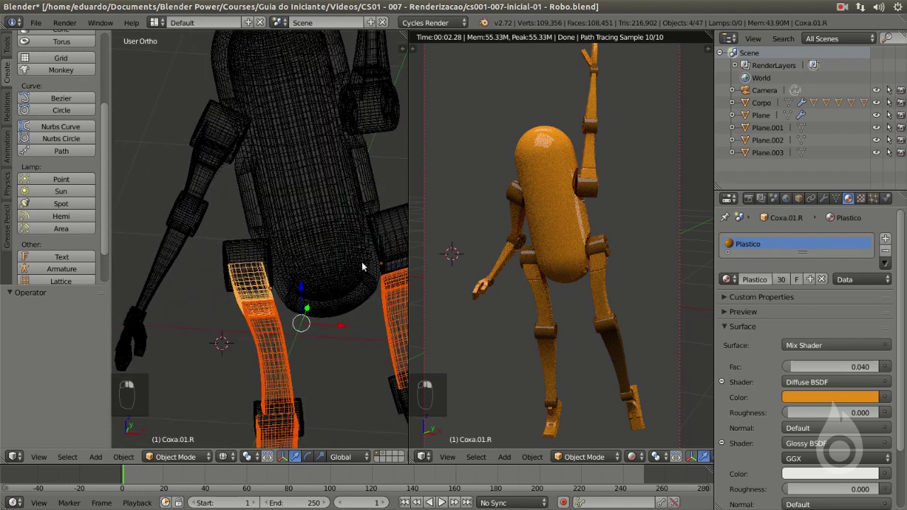
{"action": "right_click", "coordinate": [389, 266], "text": "shift"}
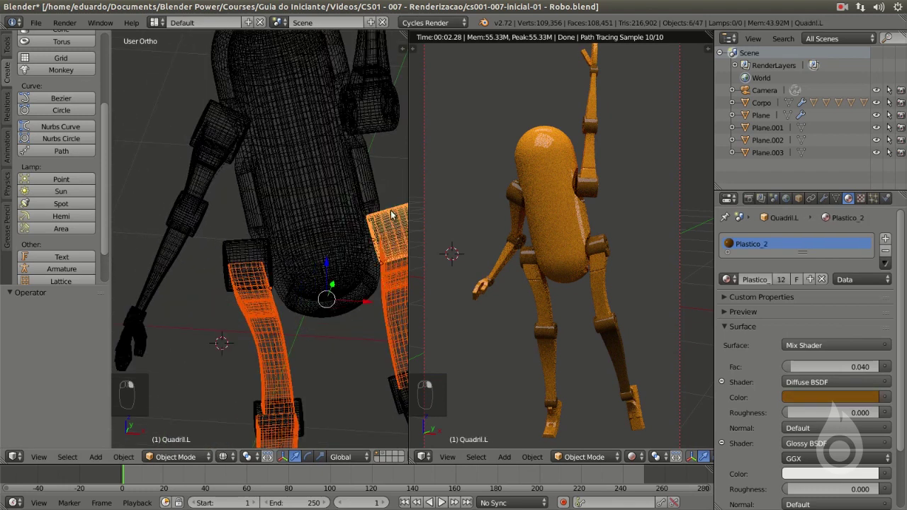
{"action": "middle_click_drag", "start_coordinate": [391, 215], "coordinate": [335, 261], "text": "shift"}
- Add the lowered arm's forearm and both of its upper arm parts to the selection
{"action": "middle_click_drag", "start_coordinate": [167, 205], "coordinate": [266, 180], "text": "shift"}
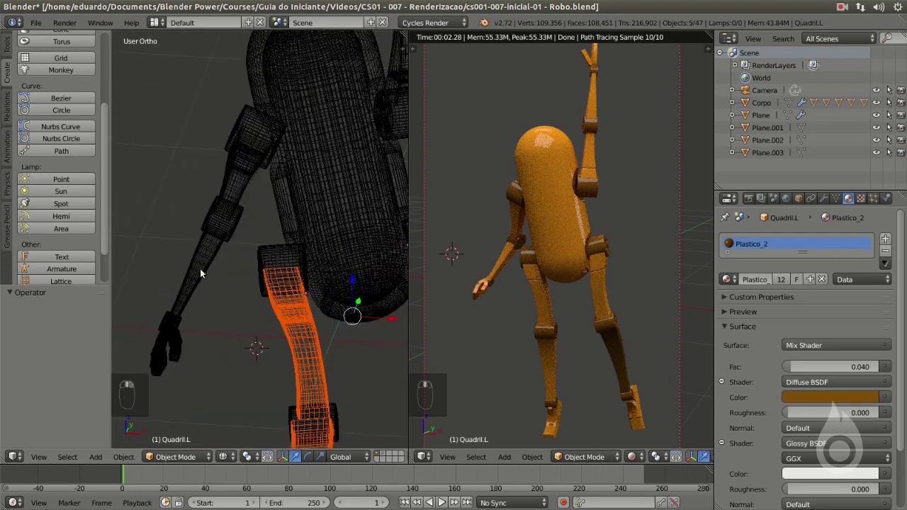
{"action": "right_click", "coordinate": [200, 269], "text": "shift"}
{"action": "right_click", "coordinate": [246, 191], "text": "shift"}
{"action": "right_click", "coordinate": [257, 172], "text": "shift"}
{"action": "middle_click_drag", "start_coordinate": [370, 132], "coordinate": [282, 183], "text": "shift"}
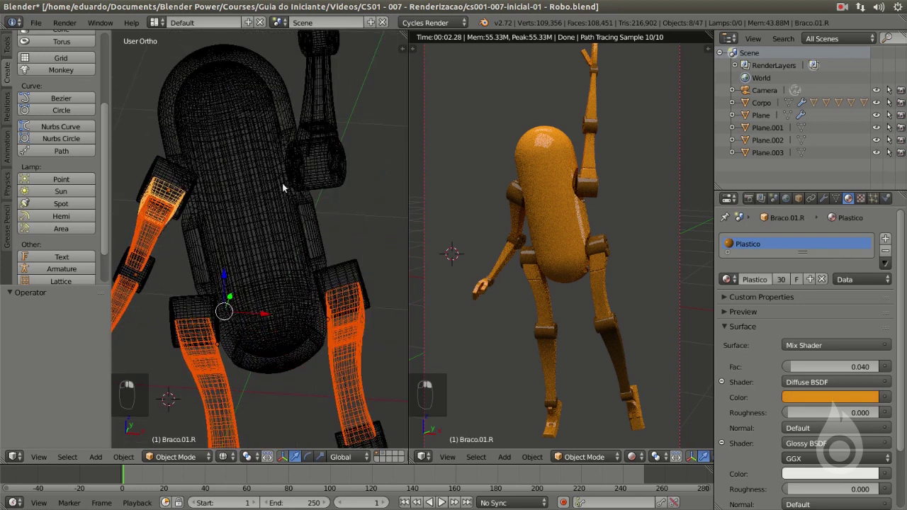
- Add both upper arm parts and the forearm of the raised arm to the selection
{"action": "right_click", "coordinate": [325, 113], "text": "shift"}
{"action": "right_click", "coordinate": [319, 92], "text": "shift"}
{"action": "middle_click_drag", "start_coordinate": [319, 92], "coordinate": [320, 241], "text": "shift"}
{"action": "right_click", "coordinate": [323, 152], "text": "shift"}
{"action": "scroll", "coordinate": [363, 218], "scroll_direction": "down", "scroll_amount": 3}
{"action": "middle_click_drag", "start_coordinate": [363, 218], "coordinate": [255, 178], "text": "shift"}
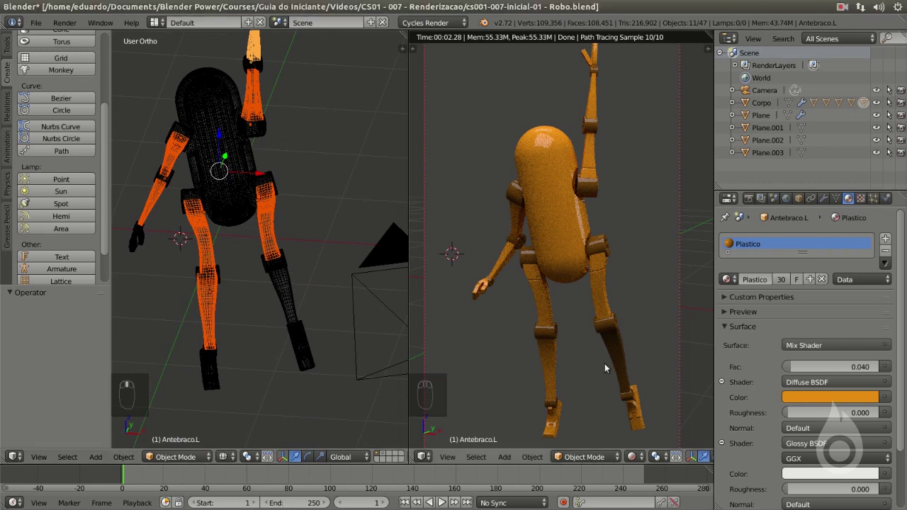
- Make the left shin the active object in the selection and link its Plastico_3 material to all selected limb segments
{"action": "right_click", "coordinate": [276, 286], "text": "shift"}
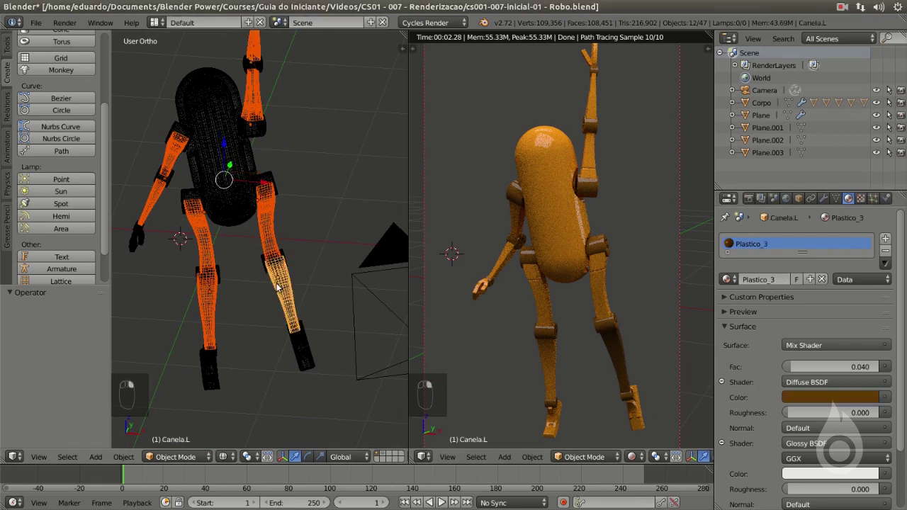
{"action": "key", "text": "ctrl+l"}
{"action": "left_click", "coordinate": [278, 286]}
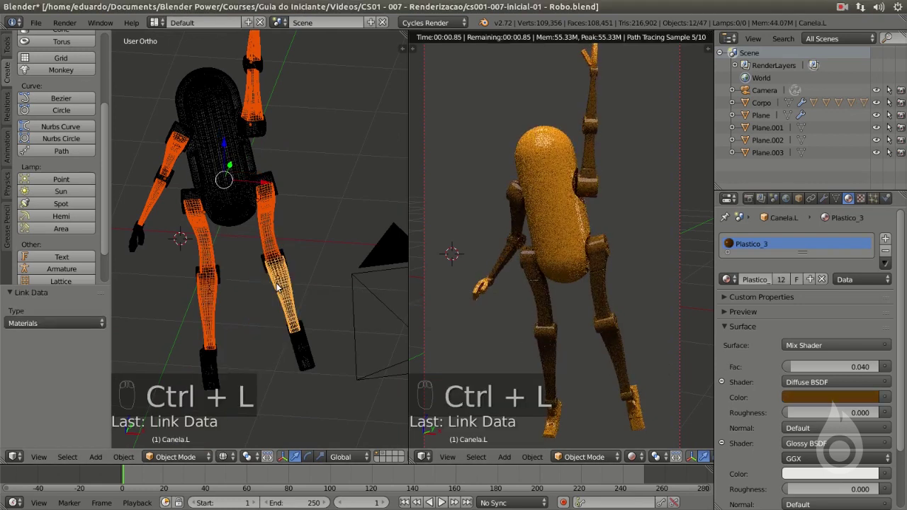
- Darken the diffuse color of the Plastico_3 material to a very dark brown and switch the camera viewport to Material shading
{"action": "left_click", "coordinate": [842, 398]}
{"action": "left_click_drag", "start_coordinate": [870, 280], "coordinate": [870, 285]}
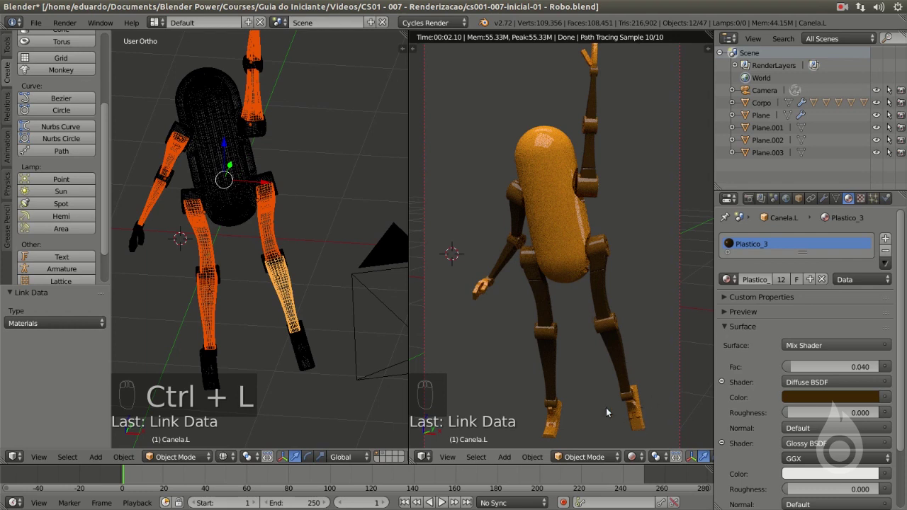
{"action": "left_click", "coordinate": [634, 457]}
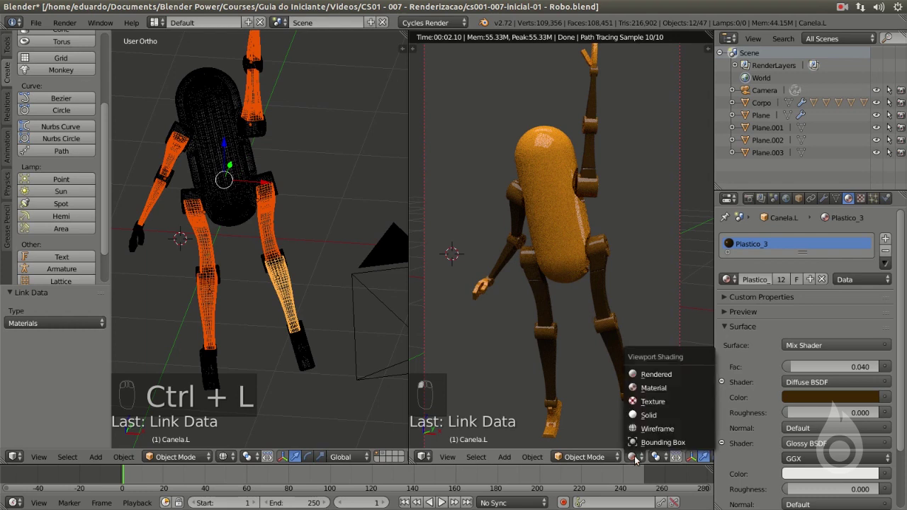
{"action": "left_click", "coordinate": [661, 389]}
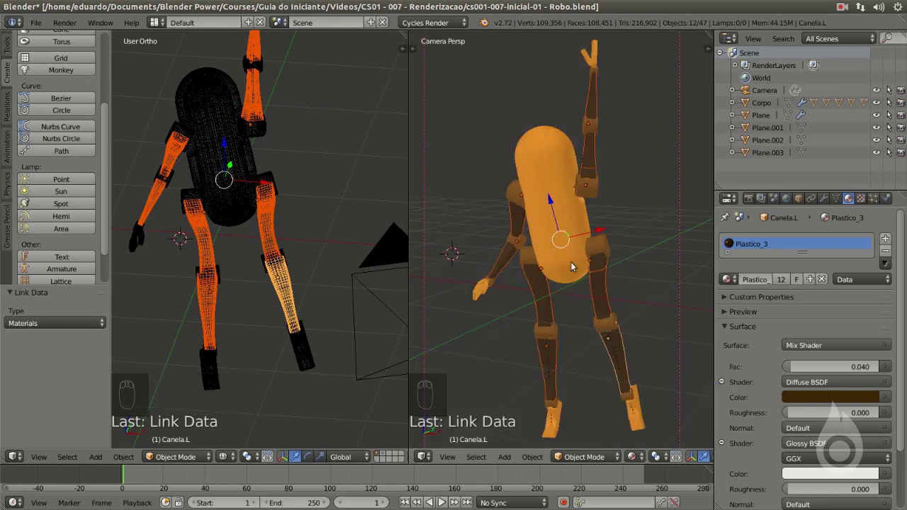
- Clear the selection, pick the raised arm's shoulder joint, and inspect the whole robot from several angles in Texture shading
{"action": "key", "text": "a"}
{"action": "middle_click_drag", "start_coordinate": [573, 267], "coordinate": [542, 221]}
{"action": "right_click", "coordinate": [538, 217]}
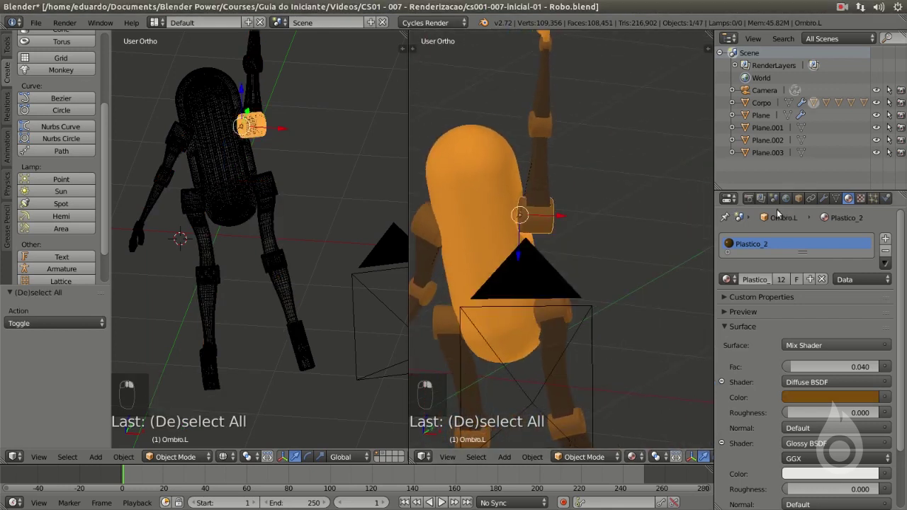
{"action": "left_click", "coordinate": [631, 457]}
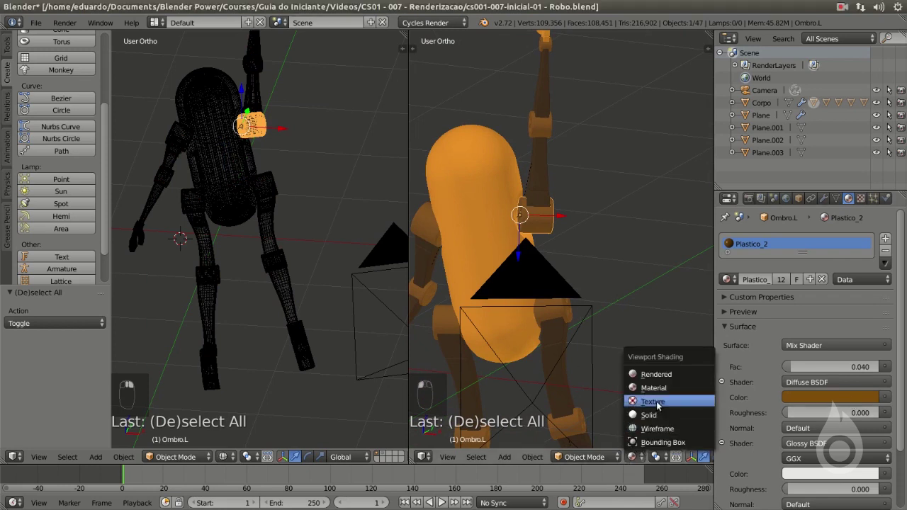
{"action": "left_click", "coordinate": [653, 402]}
{"action": "scroll", "coordinate": [539, 255], "scroll_direction": "down", "scroll_amount": 3}
{"action": "middle_click_drag", "start_coordinate": [525, 255], "coordinate": [555, 235], "text": "shift"}
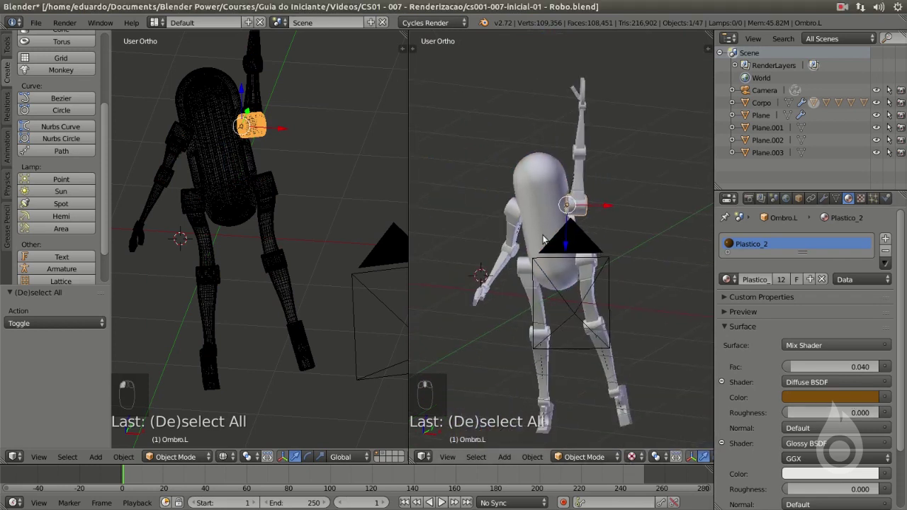
{"action": "scroll", "coordinate": [544, 239], "scroll_direction": "up", "scroll_amount": 3}
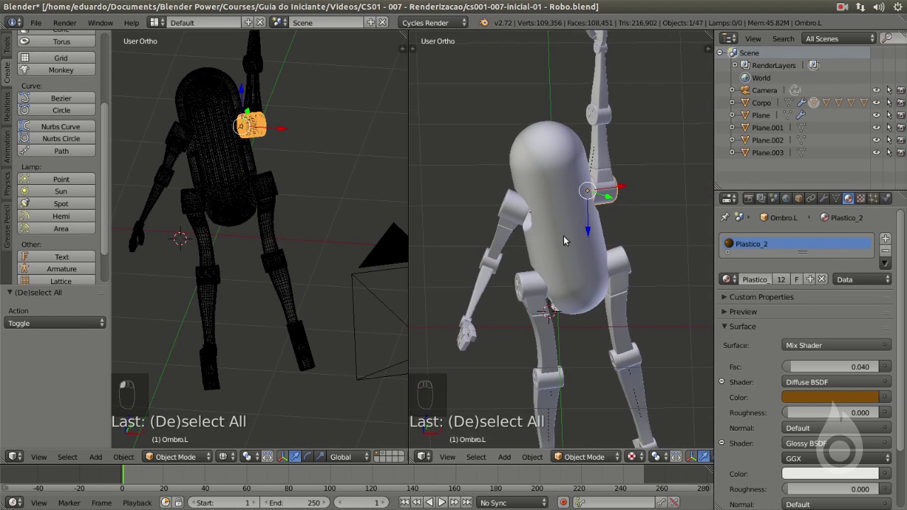
{"action": "middle_click_drag", "start_coordinate": [563, 240], "coordinate": [526, 230]}
- Return the robot viewport to Rendered shading and look through the camera
{"action": "left_click", "coordinate": [631, 456]}
{"action": "left_click", "coordinate": [631, 456]}
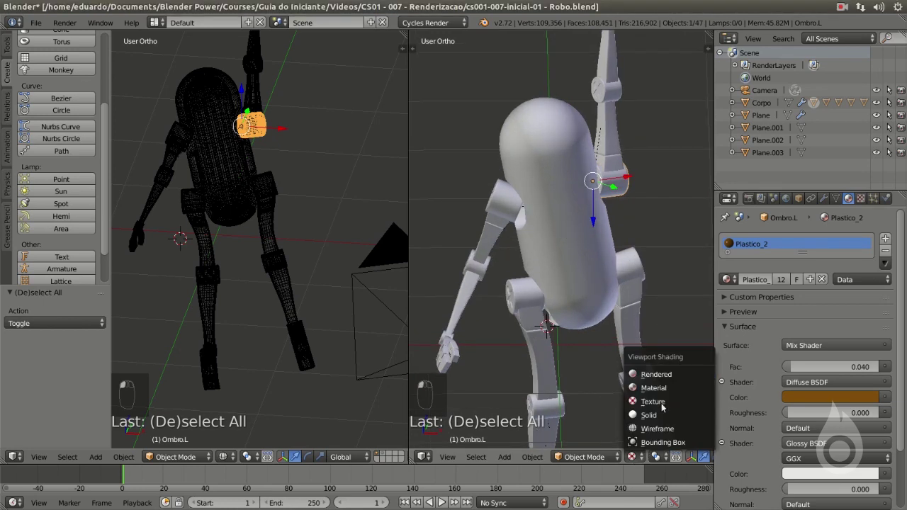
{"action": "left_click", "coordinate": [645, 441]}
{"action": "key", "text": "KP_0"}
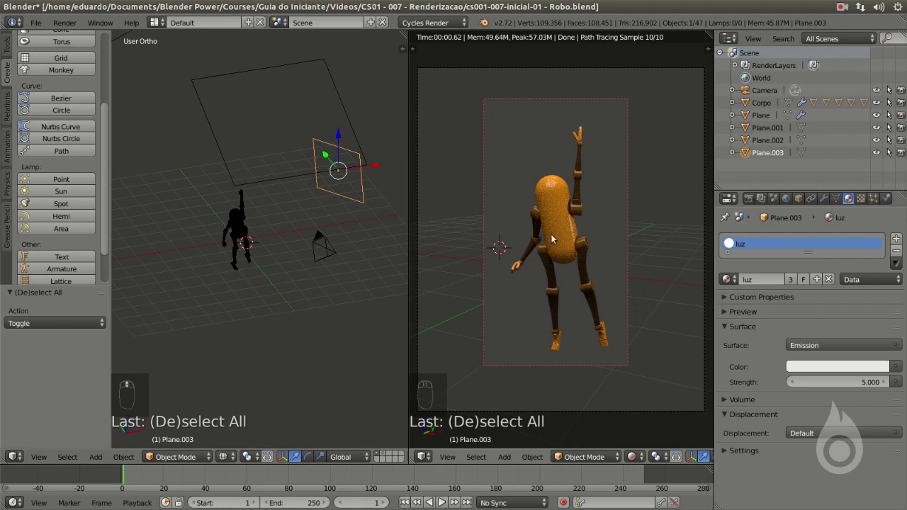
- Duplicate the small emissive side plane and place the copy nearer the robot, offset about -2.1, -1.0 and -1.5 in X, Y and Z
{"action": "middle_click_drag", "start_coordinate": [280, 251], "coordinate": [300, 238]}
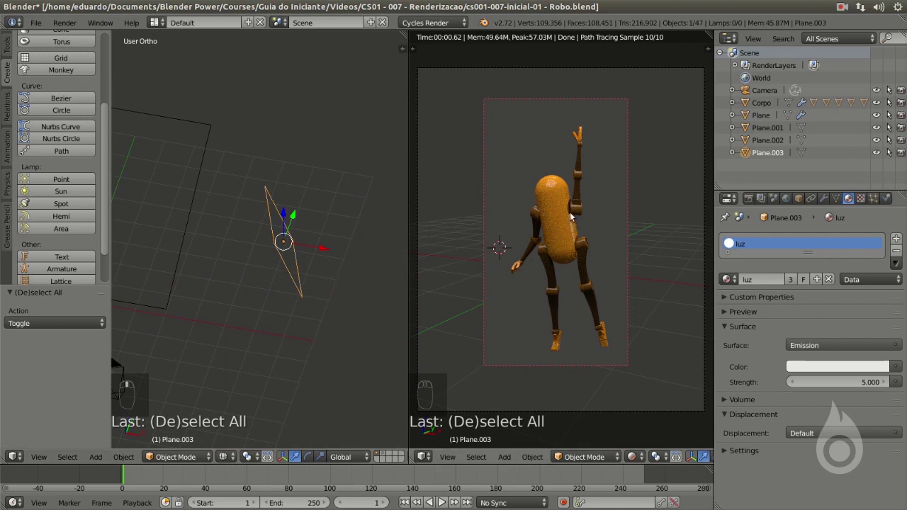
{"action": "middle_click_drag", "start_coordinate": [314, 310], "coordinate": [280, 261]}
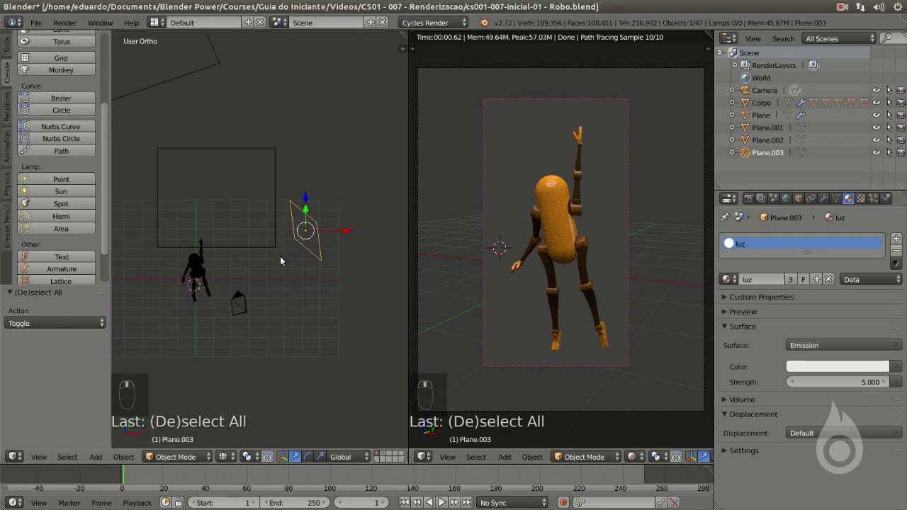
{"action": "key", "text": "shift+d"}
{"action": "left_click", "coordinate": [250, 295]}
{"action": "scroll", "coordinate": [271, 286], "scroll_direction": "up", "scroll_amount": 3}
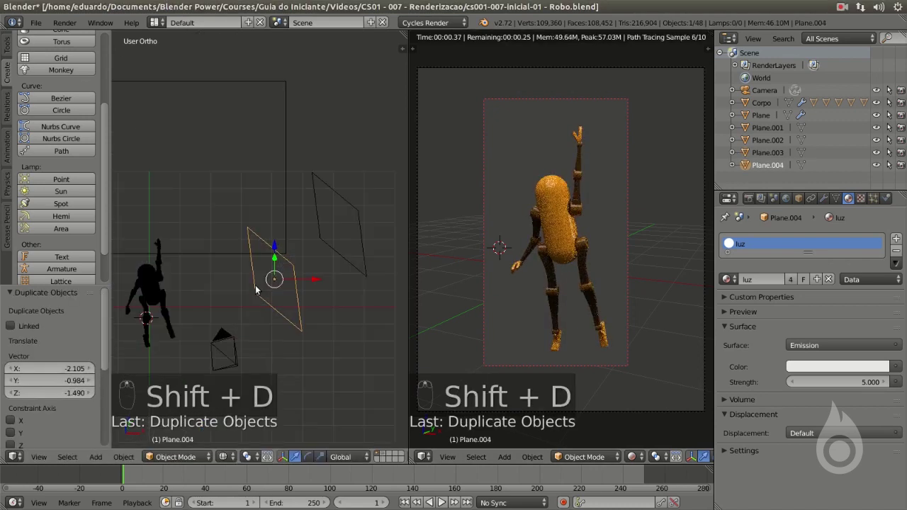
- Round the duplicated light plane with a Subdivision Surface modifier and scale it down
{"action": "left_click", "coordinate": [823, 198]}
{"action": "left_click", "coordinate": [778, 241]}
{"action": "left_click", "coordinate": [670, 444]}
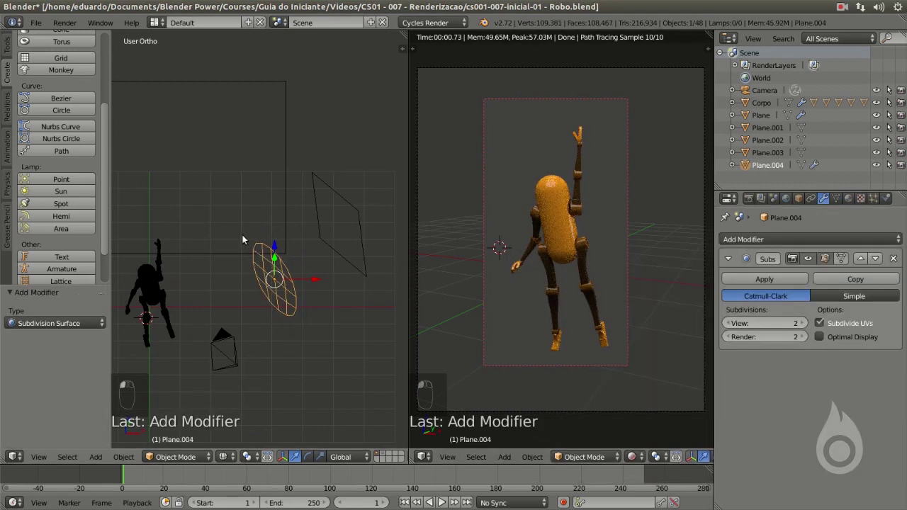
{"action": "middle_click_drag", "start_coordinate": [236, 282], "coordinate": [222, 226], "text": "shift"}
{"action": "key", "text": "s"}
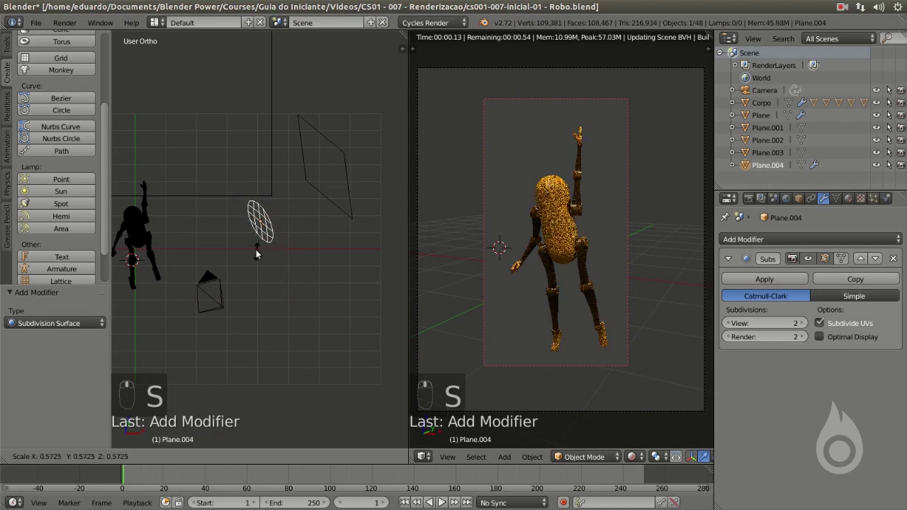
{"action": "left_click", "coordinate": [262, 241]}
- In top view, move the round light about 0.44 in X and -2.9 in Y, and rotate it about 57° toward the robot
{"action": "key", "text": "KP_7"}
{"action": "key", "text": "g"}
{"action": "left_click", "coordinate": [287, 240]}
{"action": "key", "text": "r"}
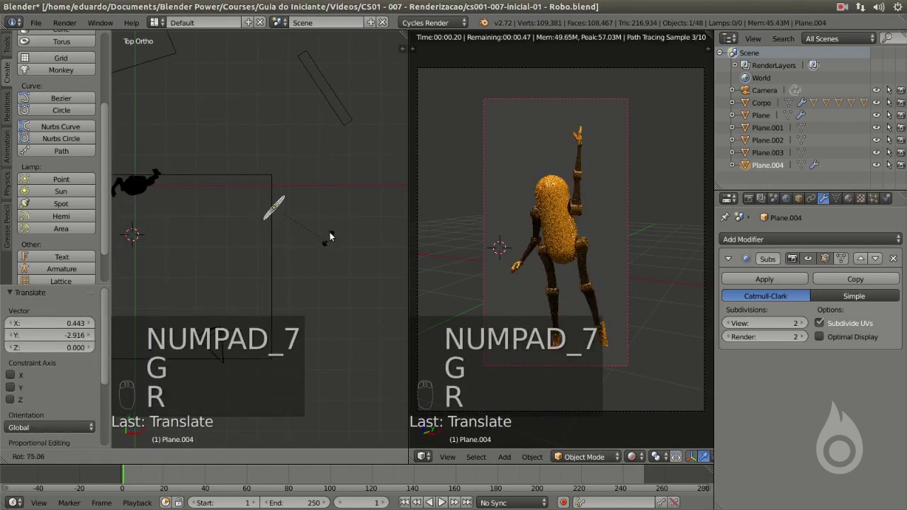
{"action": "left_click", "coordinate": [203, 258]}
- Raise the round light about 1.4 units in Z from the front view
{"action": "key", "text": "KP_4"}
{"action": "key", "text": "KP_1"}
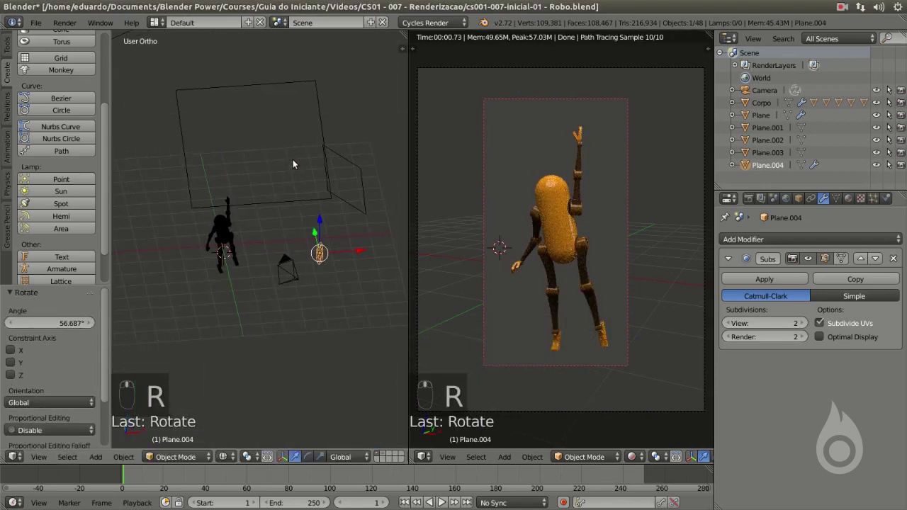
{"action": "key", "text": "g"}
{"action": "left_click", "coordinate": [308, 170]}
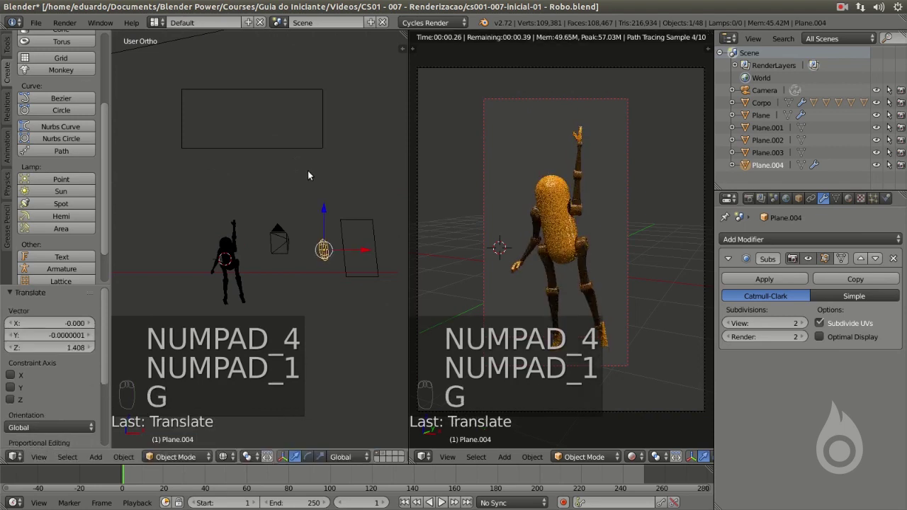
- Duplicate the round light to the robot's opposite side, about -8.3 in X and -3.2 in Y, and rotate the copy about 91°
{"action": "key", "text": "KP_7"}
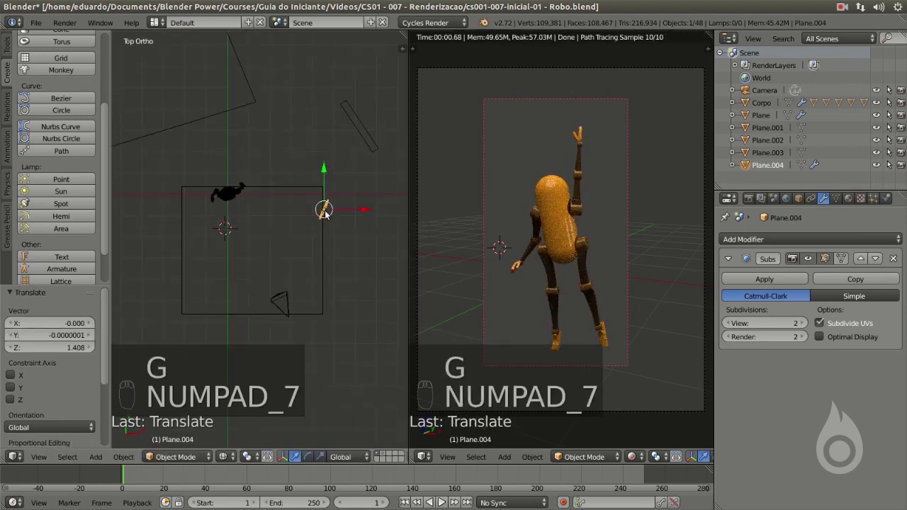
{"action": "scroll", "coordinate": [283, 227], "scroll_direction": "down", "scroll_amount": 2}
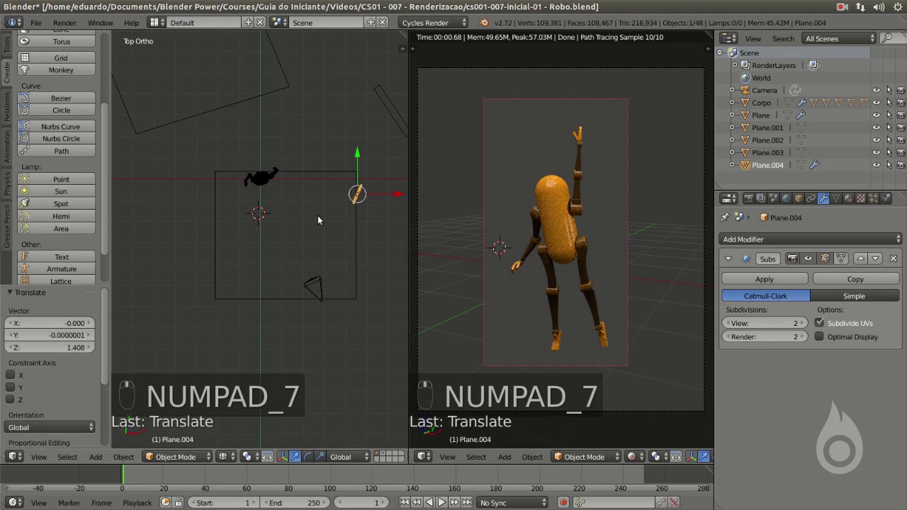
{"action": "key", "text": "shift+d"}
{"action": "key", "text": "r"}
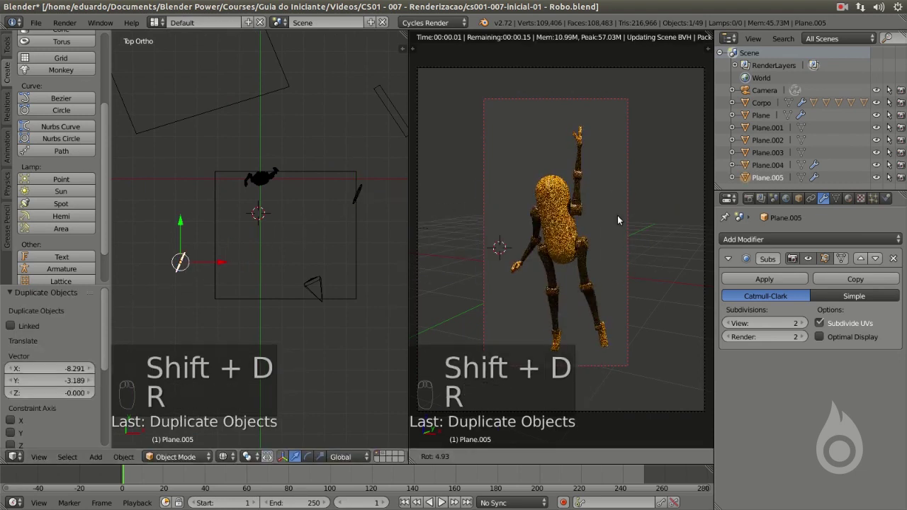
{"action": "key", "text": "r"}
{"action": "key", "text": "r"}
{"action": "left_click", "coordinate": [220, 283]}
- Move the second round light forward to the front corner of the overhead plane and rotate it about -8.4°
{"action": "key", "text": "g"}
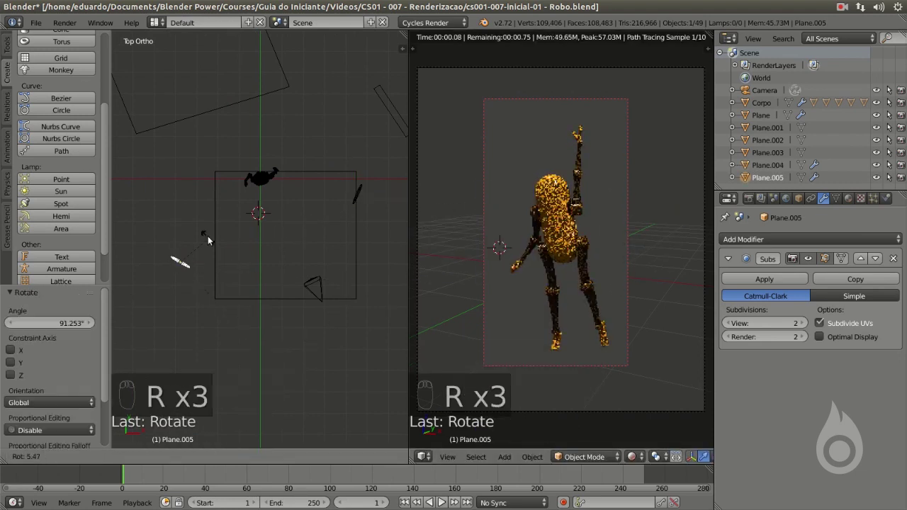
{"action": "key", "text": "g"}
{"action": "key", "text": "r"}
{"action": "left_click", "coordinate": [323, 274]}
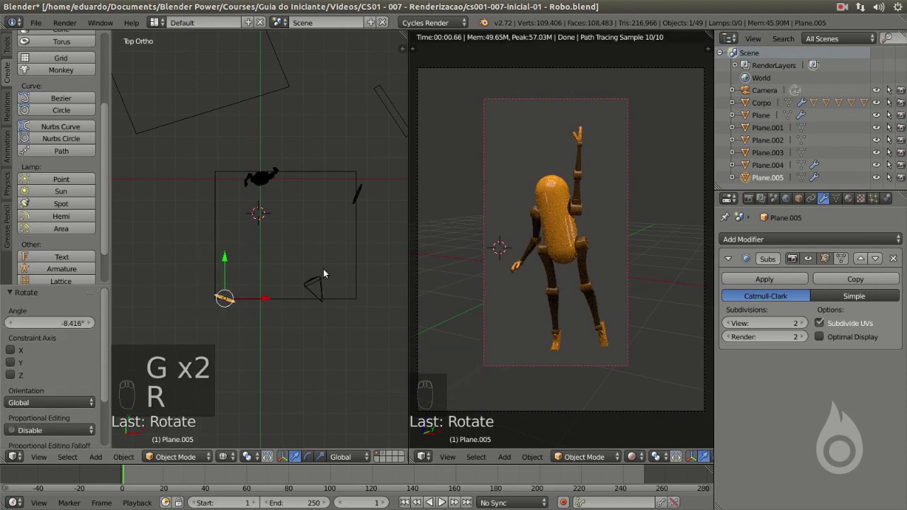
- Show the backdrop's layer together with the robot and select the curved backdrop plane
{"action": "left_click", "coordinate": [385, 456], "text": "shift"}
{"action": "scroll", "coordinate": [317, 284], "scroll_direction": "down", "scroll_amount": 5}
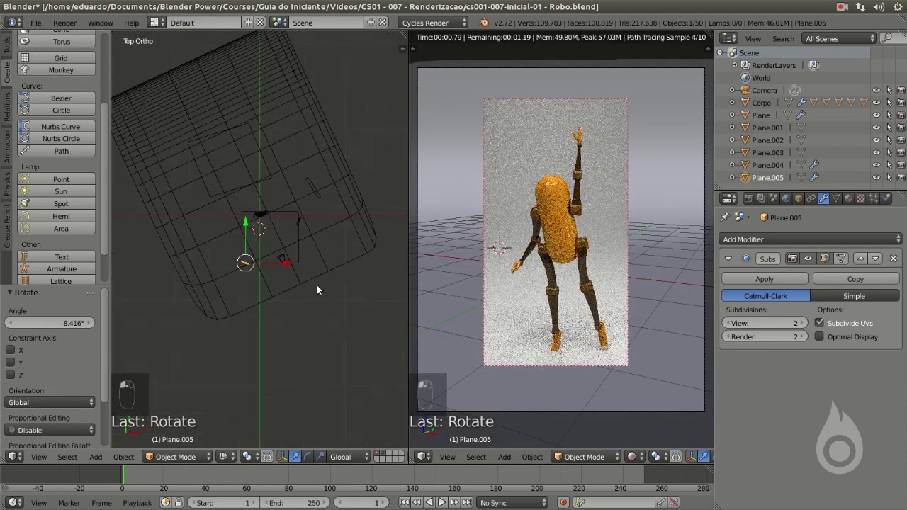
{"action": "right_click", "coordinate": [320, 110]}
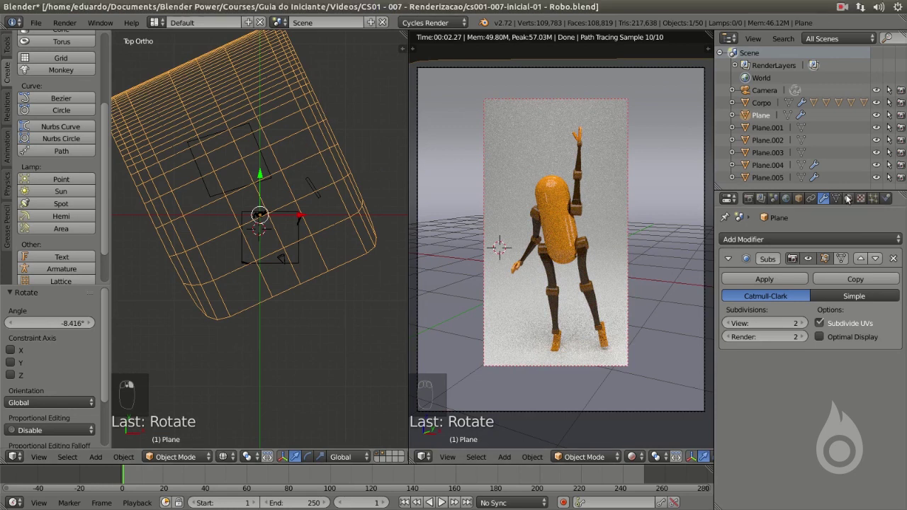
- Create a Diffuse BSDF material named fundo on the backdrop and set its color to dark gray
{"action": "left_click", "coordinate": [848, 199]}
{"action": "left_click", "coordinate": [771, 279]}
{"action": "left_click", "coordinate": [772, 278]}
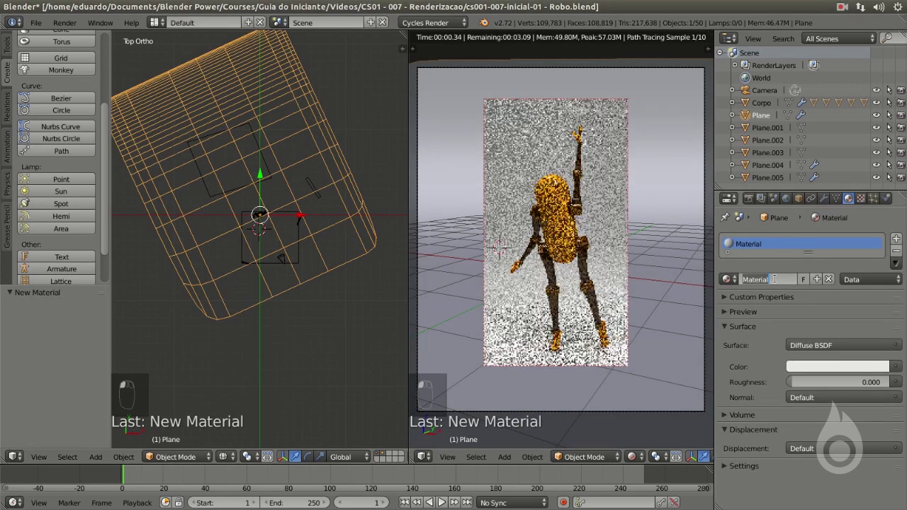
{"action": "type", "text": "fundo"}
{"action": "key", "text": "Return"}
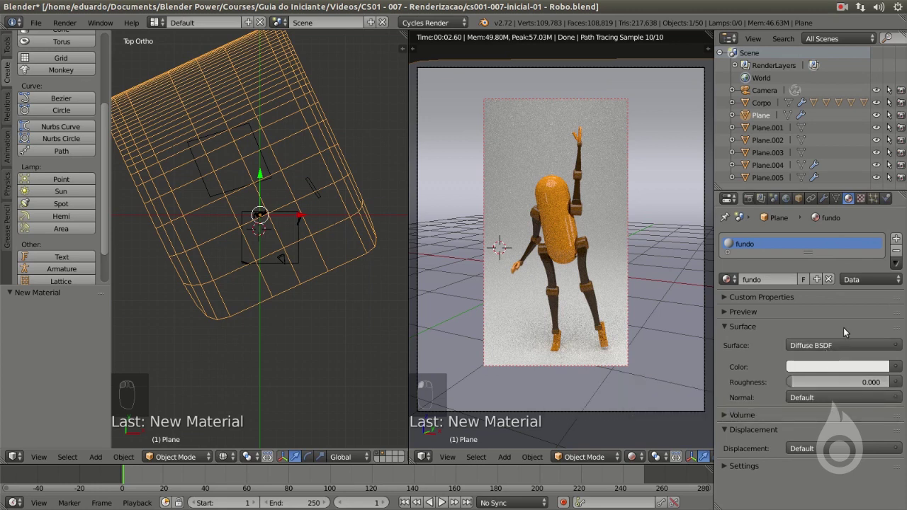
{"action": "left_click", "coordinate": [841, 365]}
{"action": "left_click_drag", "start_coordinate": [880, 202], "coordinate": [884, 257]}
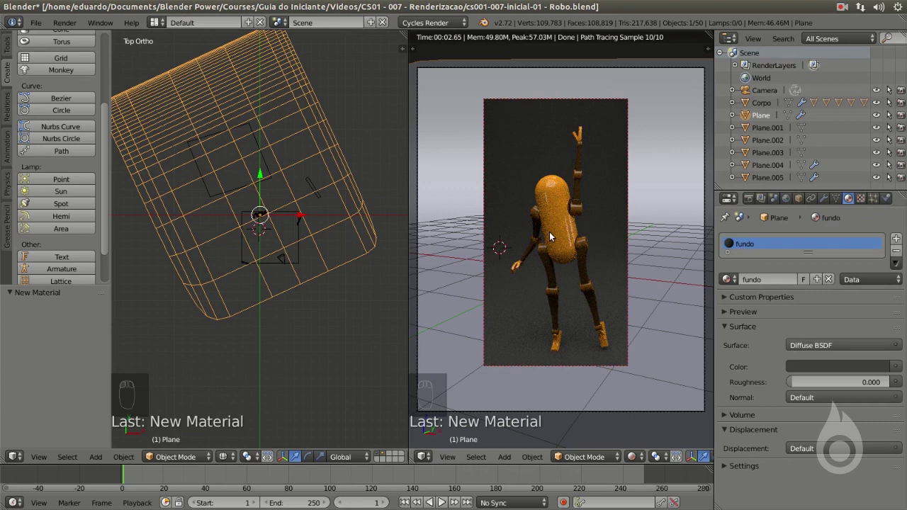
- Enlarge the render border to cover nearly the entire camera frame
{"action": "scroll", "coordinate": [550, 232], "scroll_direction": "down", "scroll_amount": 3}
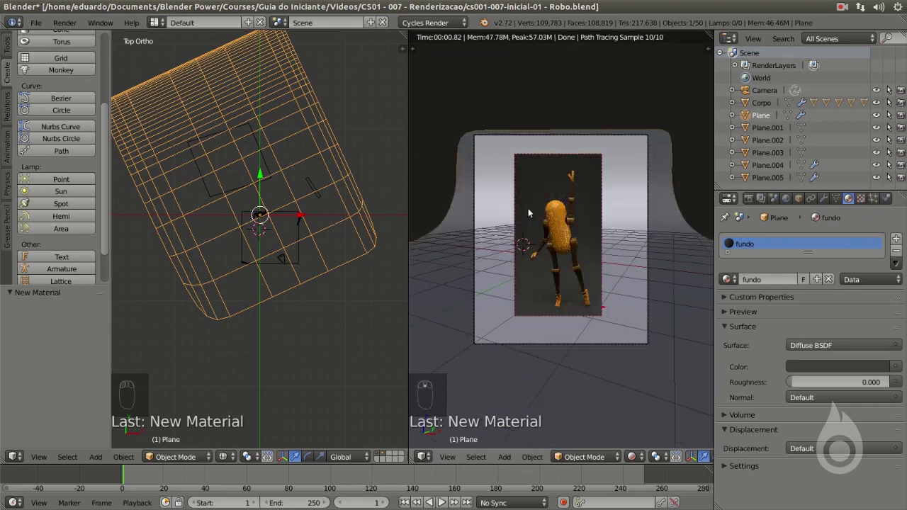
{"action": "key", "text": "ctrl+b"}
{"action": "left_click_drag", "start_coordinate": [476, 101], "coordinate": [711, 366]}
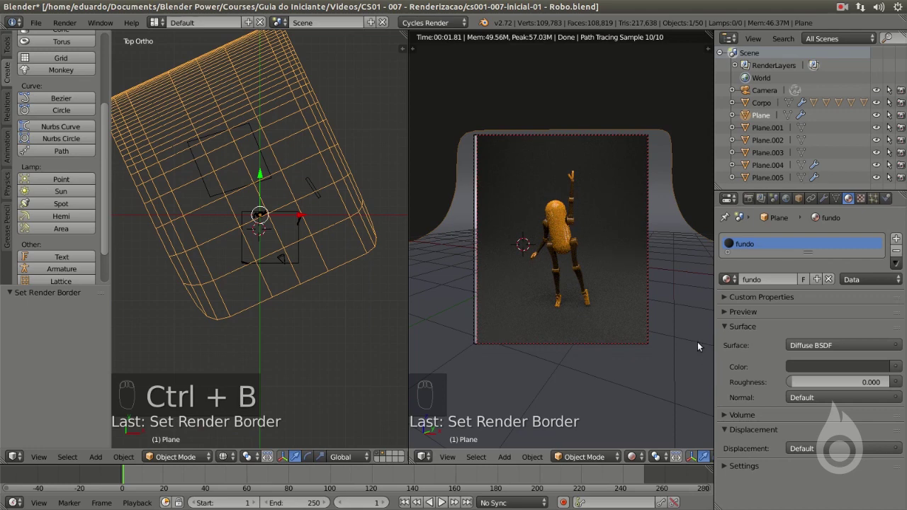
- Maximize the rendered viewport and examine how the light planes are arranged around the robot, picking the large overhead plane
{"action": "middle_click_drag", "start_coordinate": [656, 296], "coordinate": [536, 313]}
{"action": "left_click_drag", "start_coordinate": [407, 284], "coordinate": [175, 260]}
{"action": "middle_click_drag", "start_coordinate": [387, 272], "coordinate": [408, 230]}
{"action": "key", "text": "ctrl+Up"}
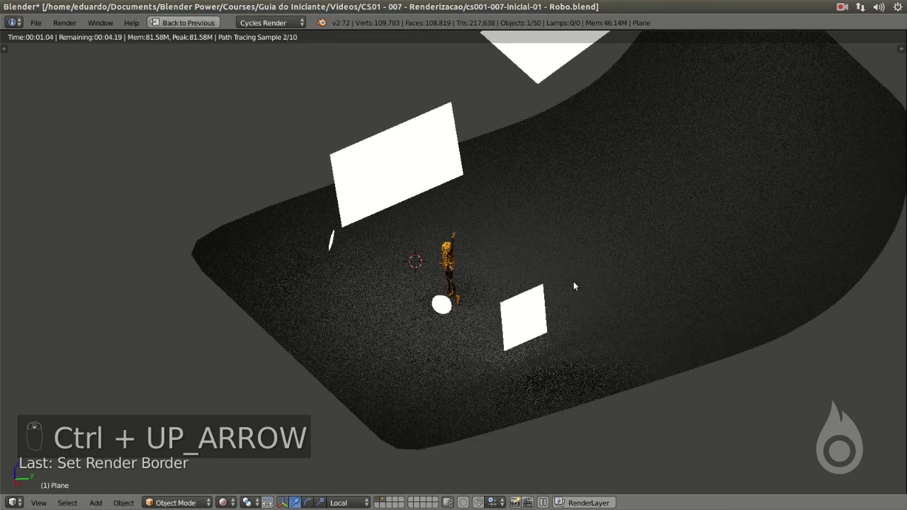
{"action": "middle_click_drag", "start_coordinate": [532, 279], "coordinate": [468, 167]}
{"action": "right_click", "coordinate": [411, 129]}
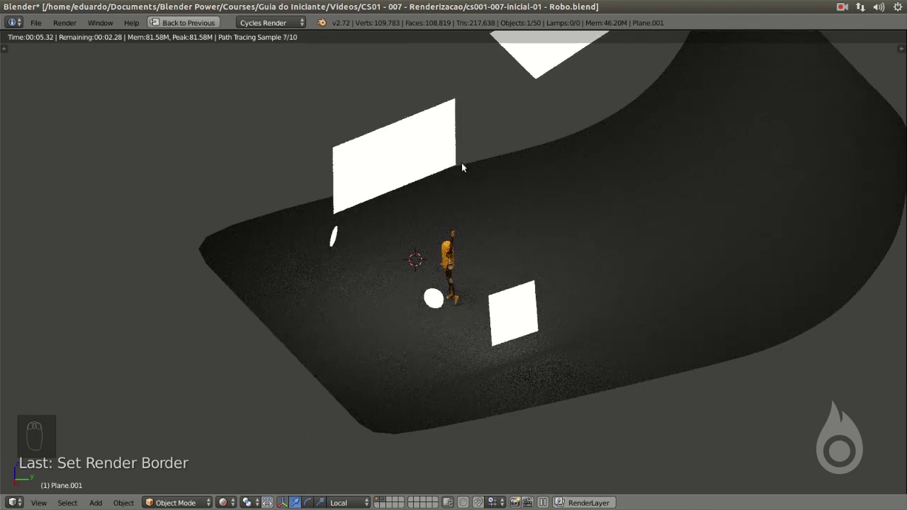
{"action": "middle_click_drag", "start_coordinate": [462, 163], "coordinate": [325, 315]}
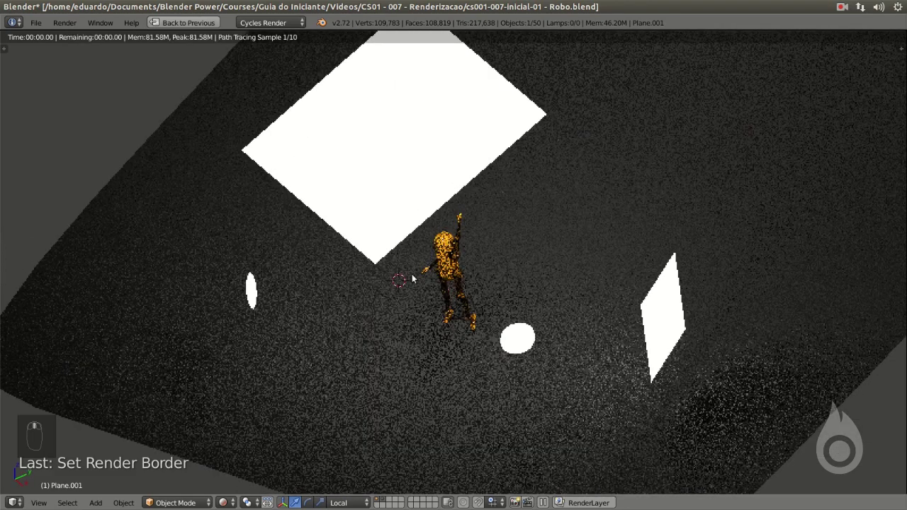
- Set a small render border around the robot's torso and orbit to examine the light reflections on its body
{"action": "scroll", "coordinate": [425, 269], "scroll_direction": "up", "scroll_amount": 6}
{"action": "scroll", "coordinate": [393, 192], "scroll_direction": "down", "scroll_amount": 4}
{"action": "key", "text": "ctrl+b"}
{"action": "left_click_drag", "start_coordinate": [395, 204], "coordinate": [489, 308]}
{"action": "scroll", "coordinate": [439, 251], "scroll_direction": "up", "scroll_amount": 3}
{"action": "scroll", "coordinate": [440, 251], "scroll_direction": "down", "scroll_amount": 1}
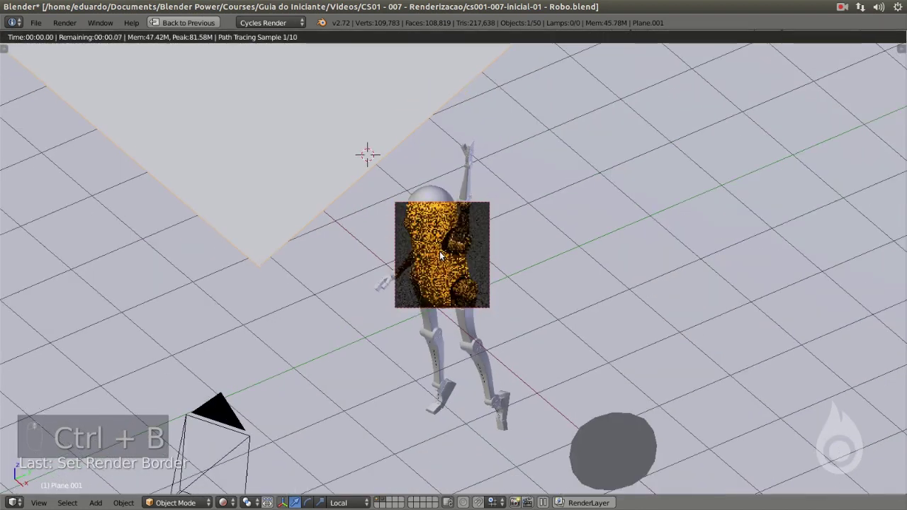
{"action": "scroll", "coordinate": [449, 235], "scroll_direction": "down", "scroll_amount": 1}
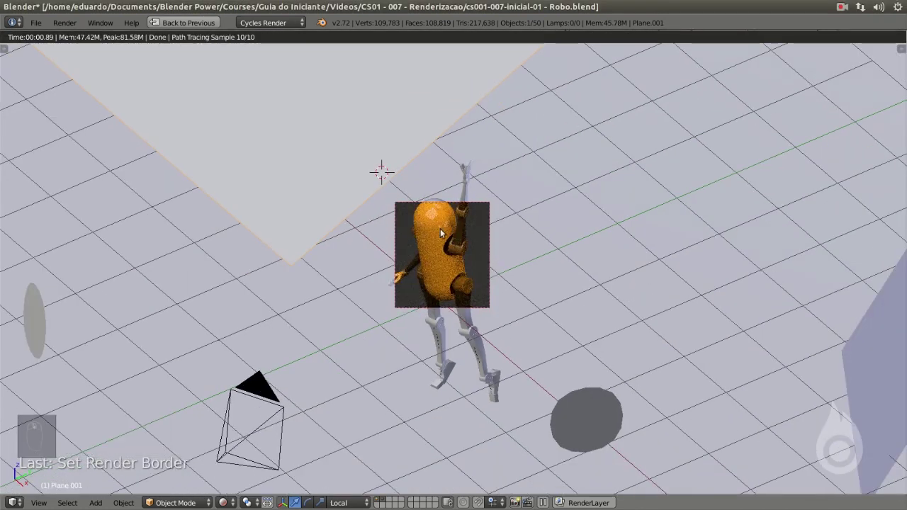
{"action": "middle_click_drag", "start_coordinate": [438, 239], "coordinate": [461, 253]}
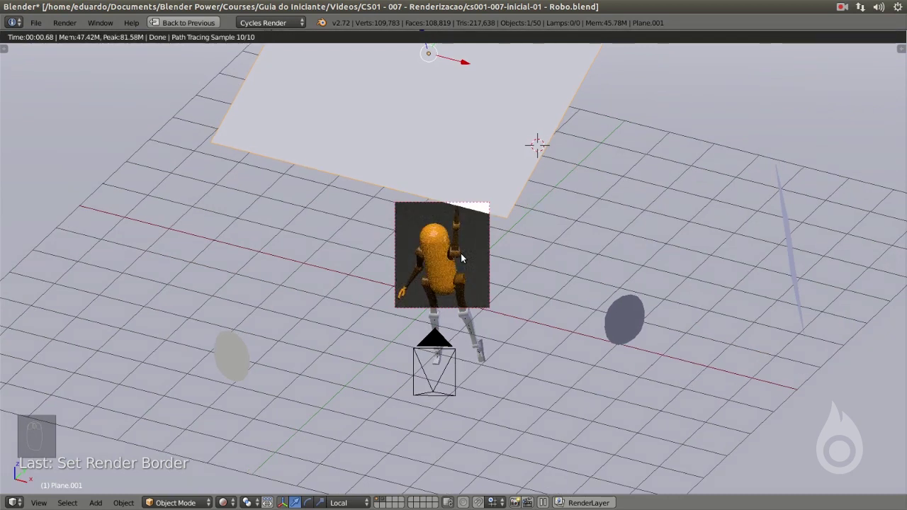
- Restore the full screen layout, return to the camera view in wireframe shading and clear the render border
{"action": "key", "text": "ctrl+Down"}
{"action": "left_click_drag", "start_coordinate": [174, 261], "coordinate": [375, 261]}
{"action": "key", "text": "KP_0"}
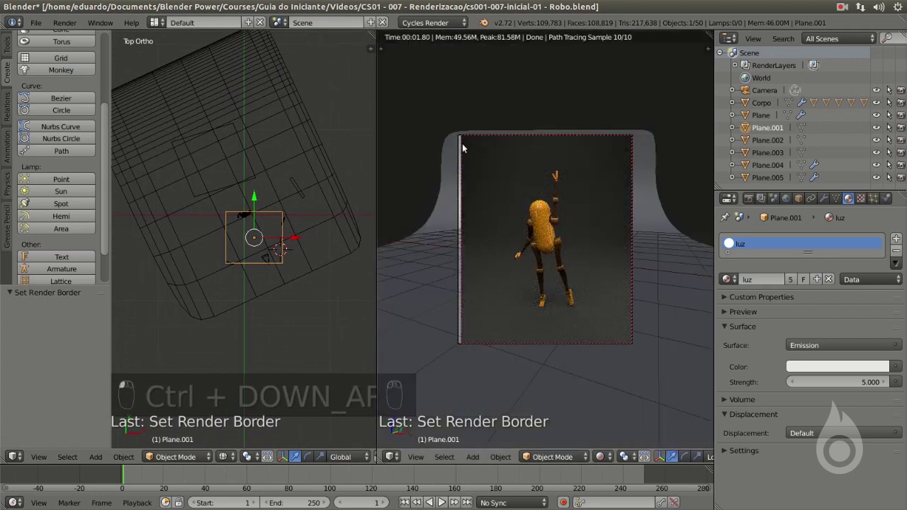
{"action": "key", "text": "z"}
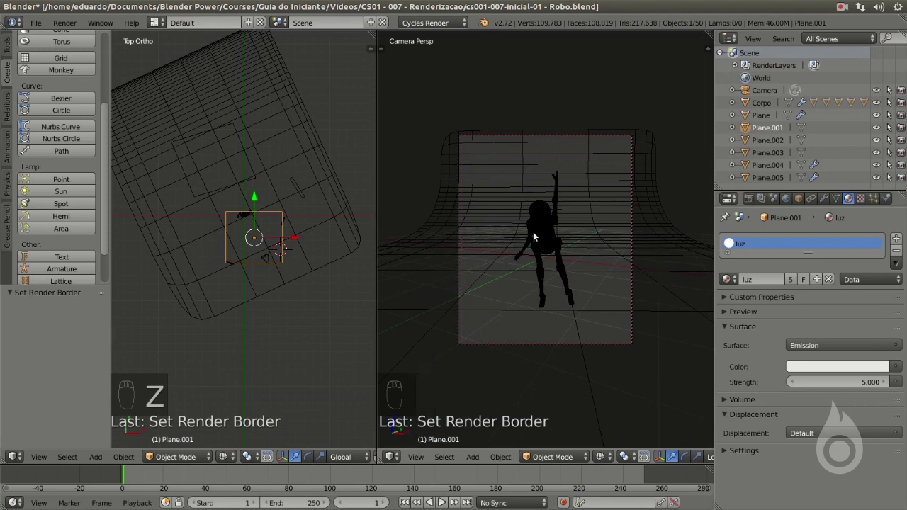
{"action": "key", "text": "ctrl+alt+b"}
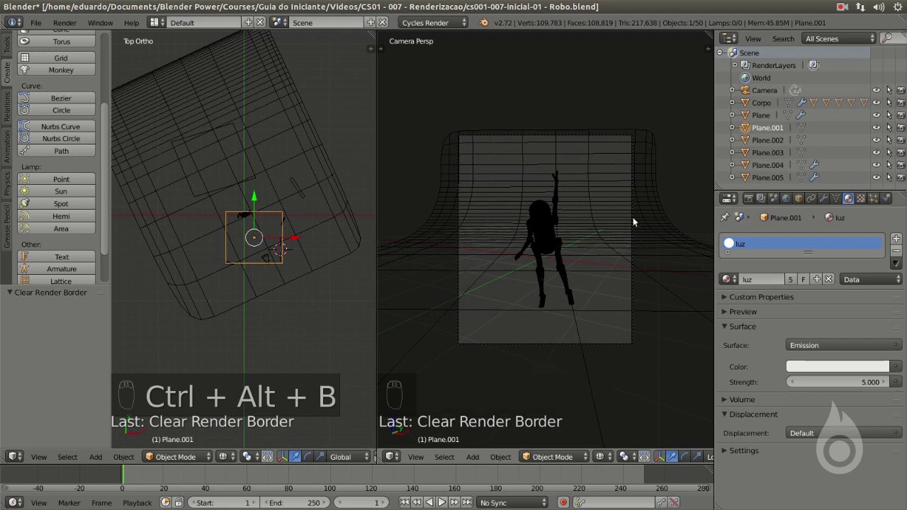
- Expand the Sampling settings of the render properties and preview the whole camera frame in Rendered shading
{"action": "left_click", "coordinate": [748, 198]}
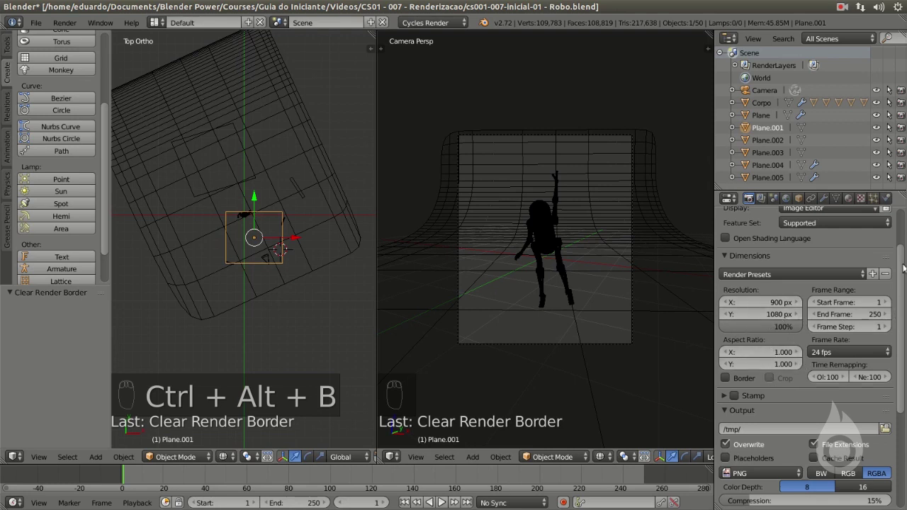
{"action": "scroll", "coordinate": [898, 284], "scroll_direction": "down", "scroll_amount": 2}
{"action": "scroll", "coordinate": [763, 385], "scroll_direction": "down", "scroll_amount": 4}
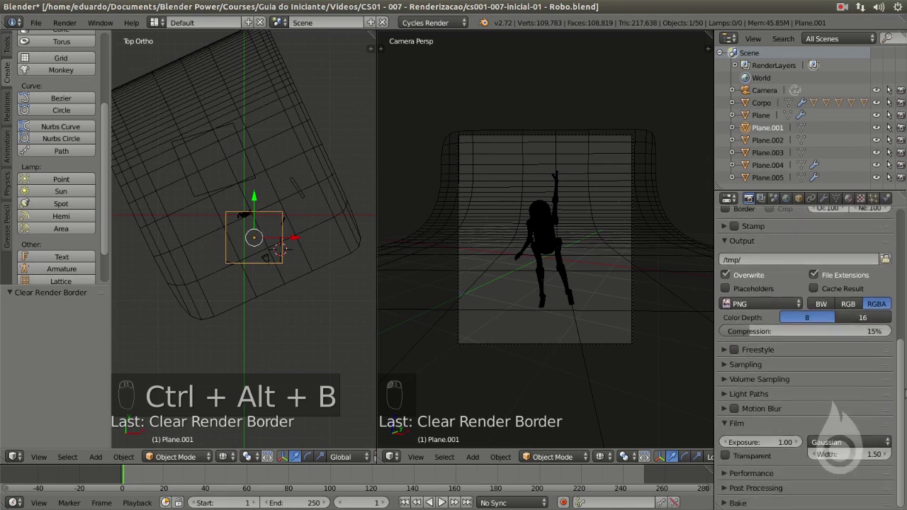
{"action": "left_click", "coordinate": [741, 365]}
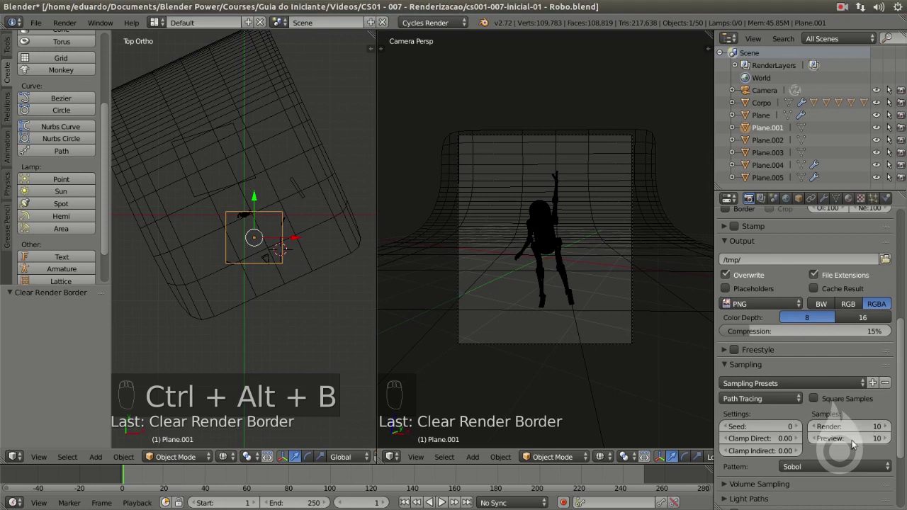
{"action": "left_click", "coordinate": [601, 453]}
{"action": "left_click", "coordinate": [602, 373]}
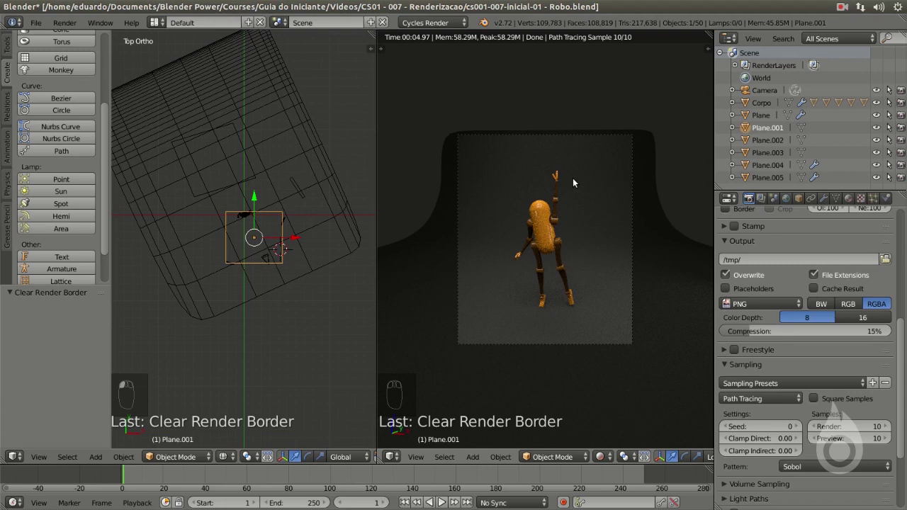
- Set the number of Render samples to 600
{"action": "left_click", "coordinate": [854, 426]}
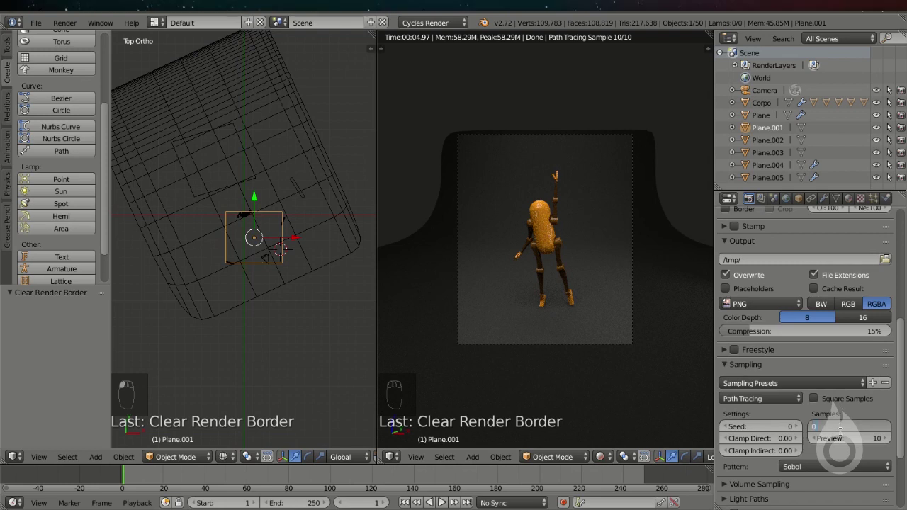
{"action": "type", "text": "0"}
{"action": "key", "text": "BackSpace"}
{"action": "key", "text": "BackSpace"}
{"action": "type", "text": "00"}
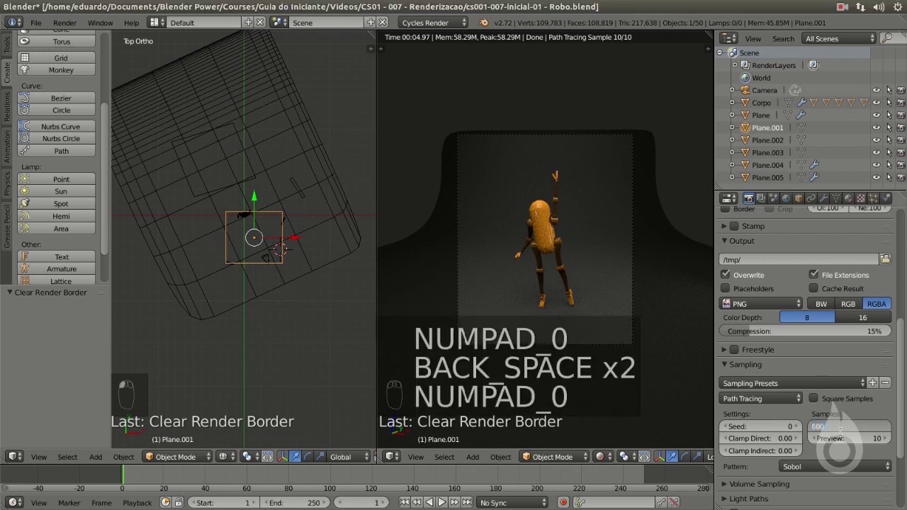
{"action": "key", "text": "Return"}
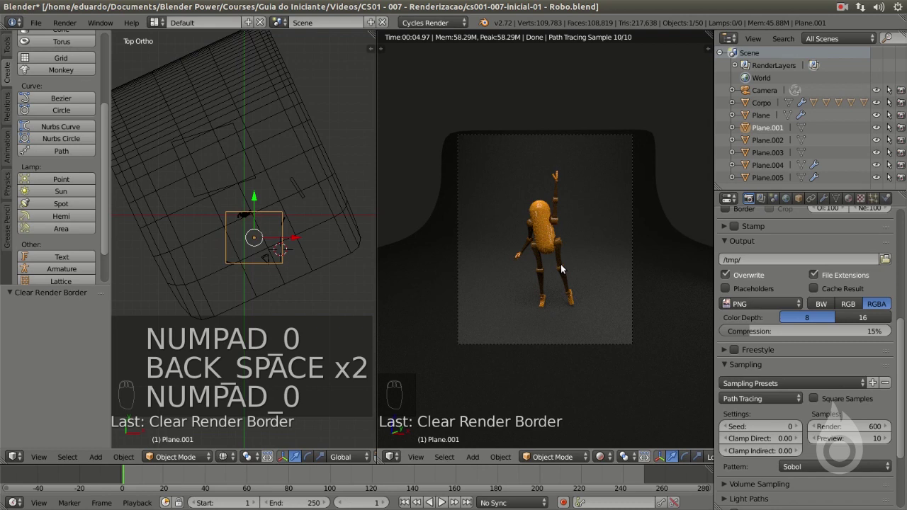
- Switch the camera viewport to Solid shading and render the active scene as a still image
{"action": "key", "text": "z"}
{"action": "key", "text": "z"}
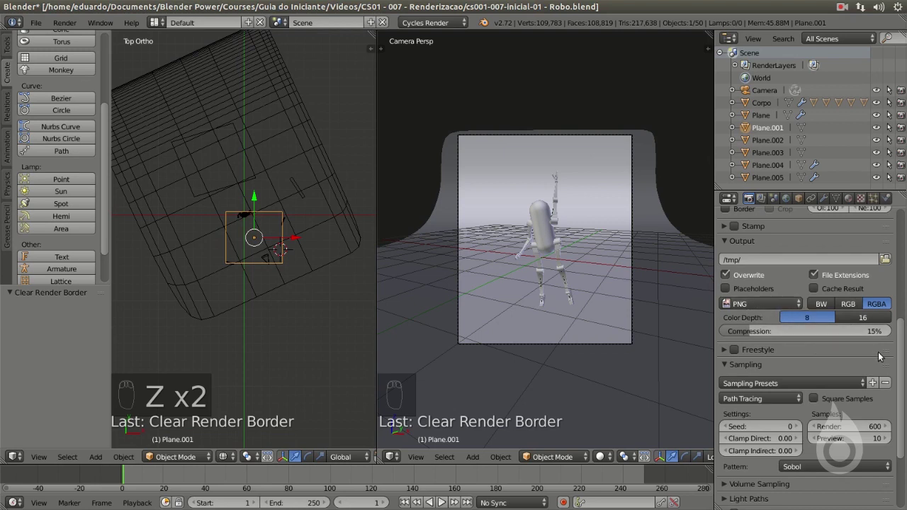
{"action": "scroll", "coordinate": [804, 323], "scroll_direction": "up", "scroll_amount": 5}
{"action": "scroll", "coordinate": [759, 255], "scroll_direction": "up", "scroll_amount": 4}
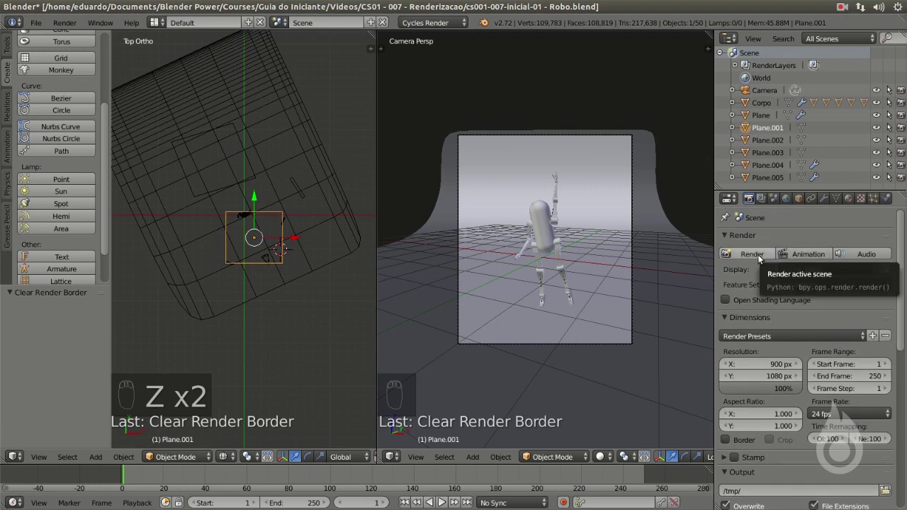
{"action": "left_click", "coordinate": [753, 255]}
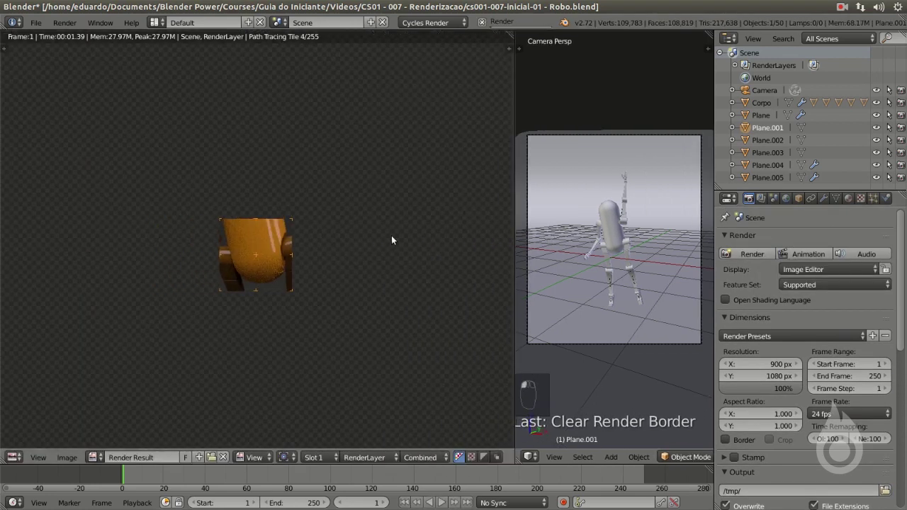
{"action": "scroll", "coordinate": [292, 155], "scroll_direction": "down", "scroll_amount": 3}
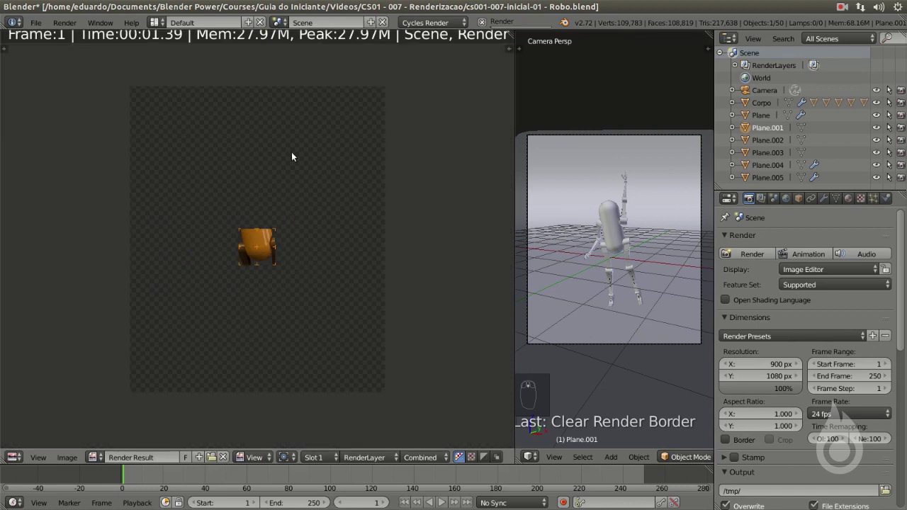
{"action": "middle_click_drag", "start_coordinate": [292, 154], "coordinate": [329, 159]}
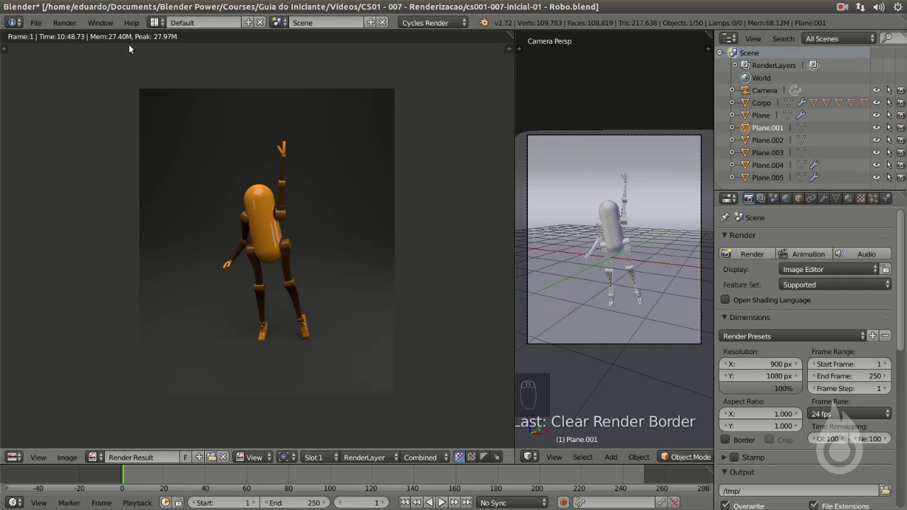
- Review the sampling settings and examine the finished robot render up close
{"action": "left_click_drag", "start_coordinate": [902, 236], "coordinate": [894, 321]}
{"action": "scroll", "coordinate": [904, 391], "scroll_direction": "down", "scroll_amount": 1}
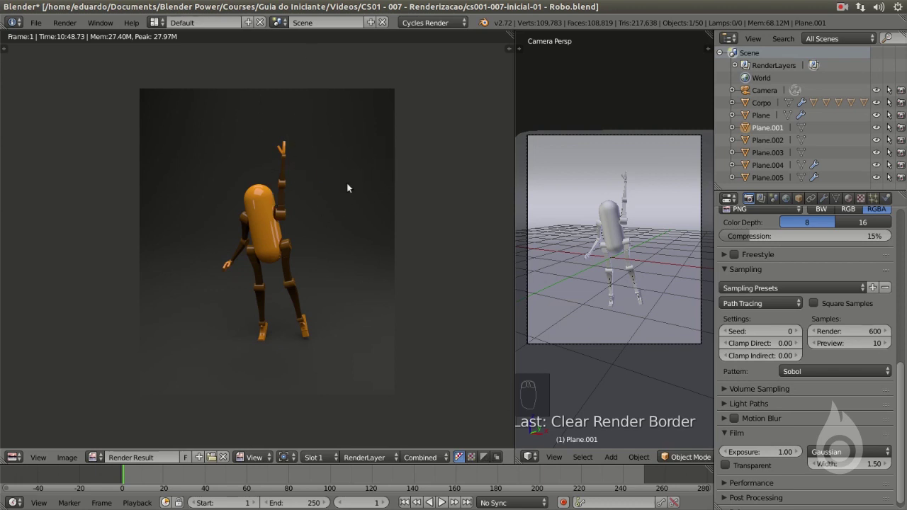
{"action": "scroll", "coordinate": [313, 189], "scroll_direction": "up", "scroll_amount": 1}
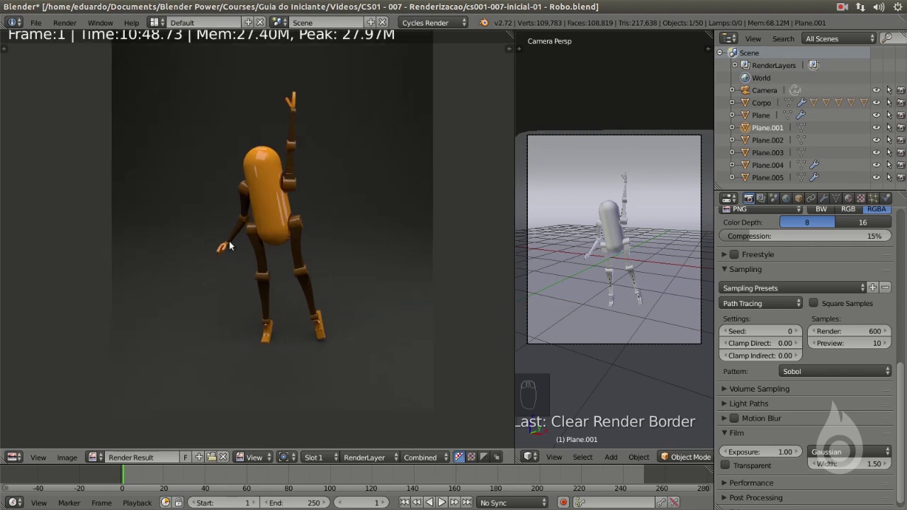
- Save the render result as a PNG image named robo-01 in the CS01 - 007 - Renderizacao folder
{"action": "left_click", "coordinate": [67, 457]}
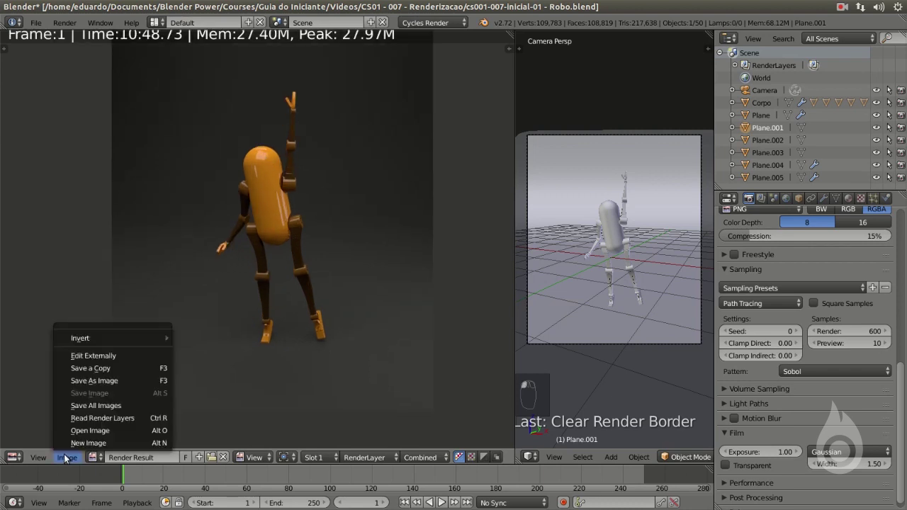
{"action": "left_click", "coordinate": [110, 381]}
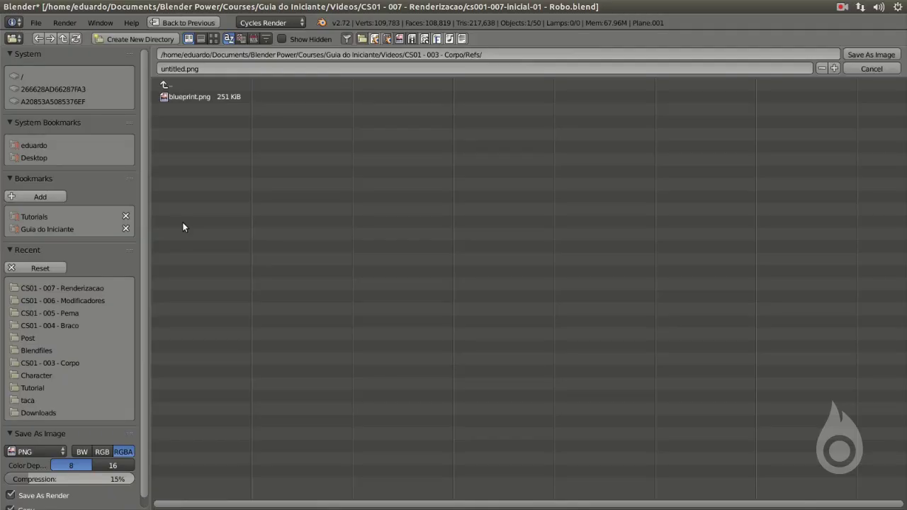
{"action": "left_click", "coordinate": [82, 287]}
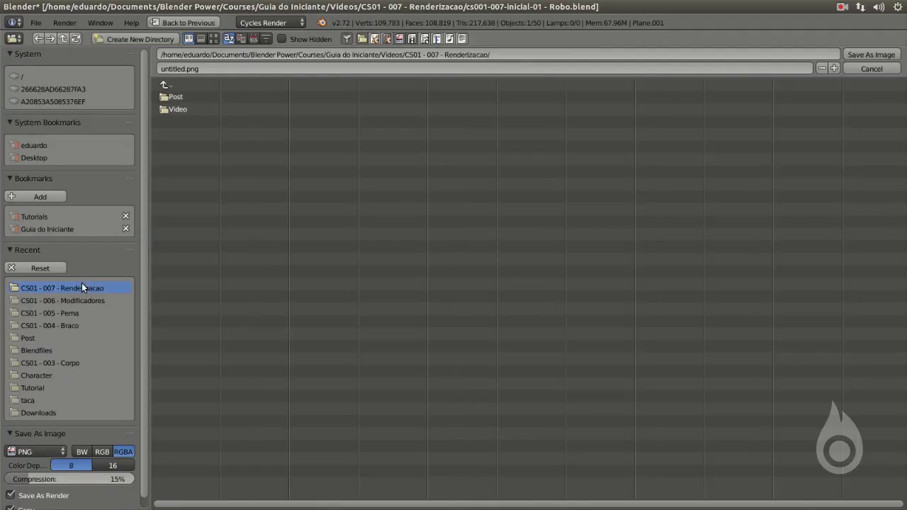
{"action": "left_click", "coordinate": [225, 68]}
{"action": "type", "text": "robo-01"}
{"action": "key", "text": "Return"}
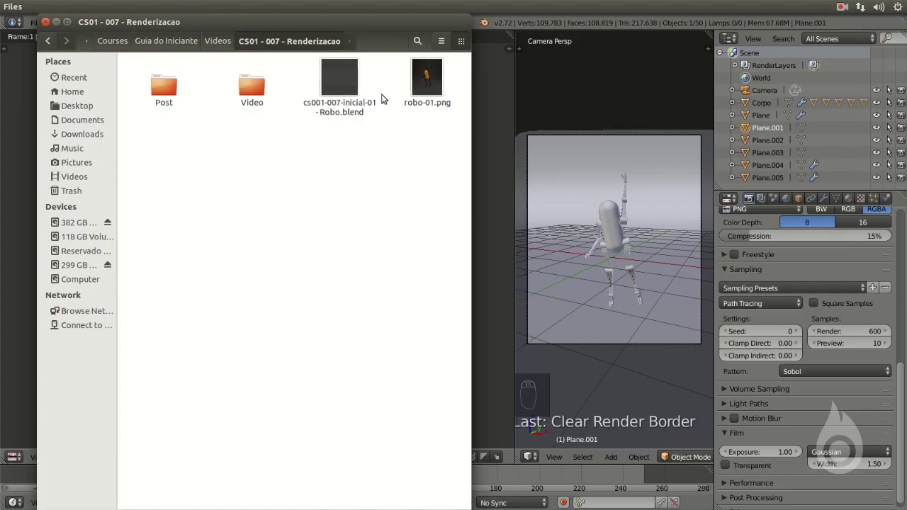
- Switch to the Files window and open the saved image robo-01.png
{"action": "left_click", "coordinate": [429, 88]}
{"action": "double_click", "coordinate": [429, 87]}
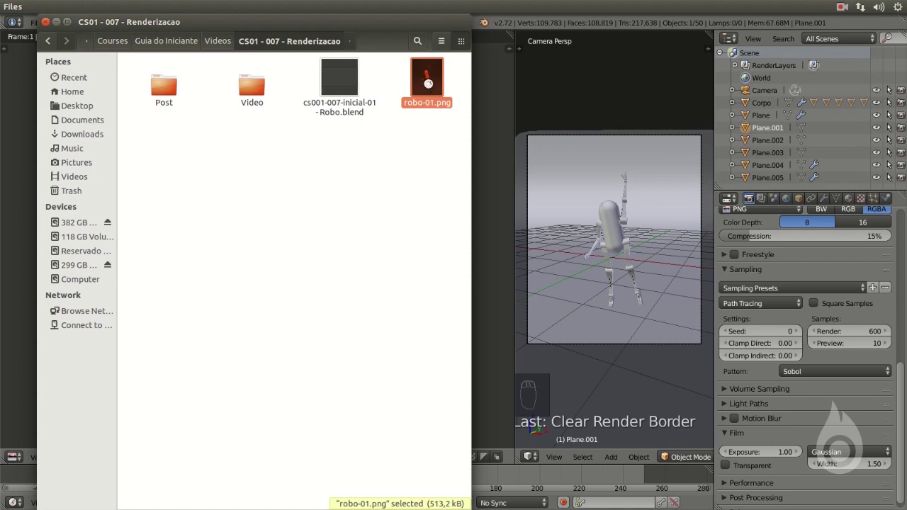